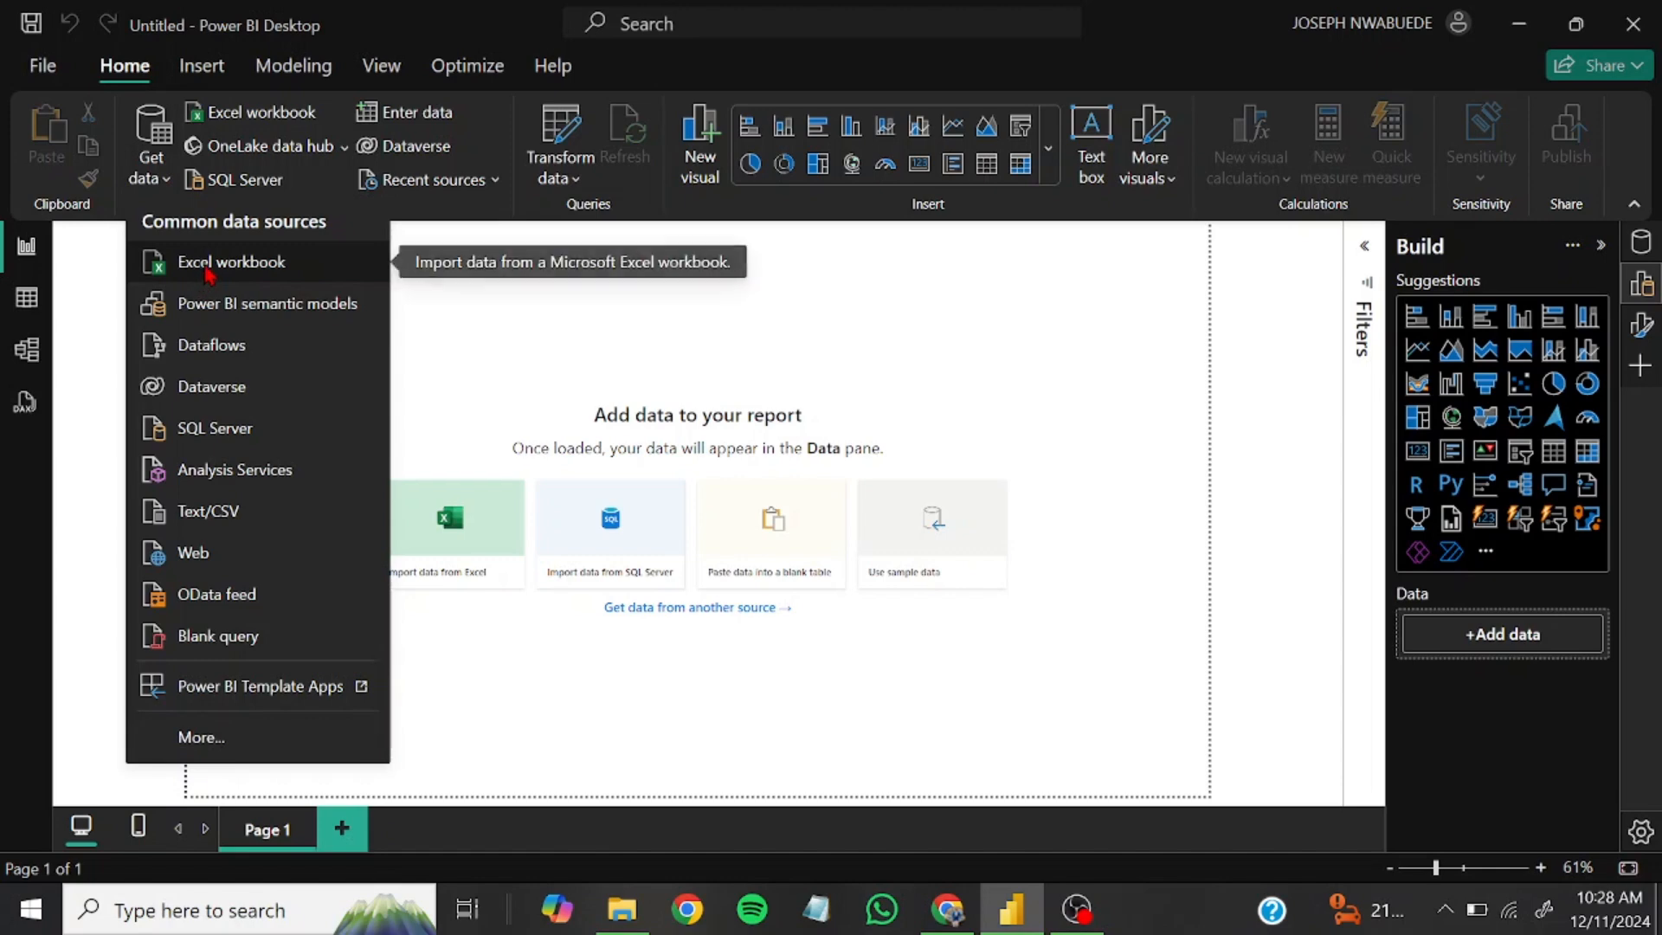
Import the Dirty 5 sheet from the Excel workbook Dirty5.xlsx and open it for transformation in Power Query Editor
left_click(204, 272)
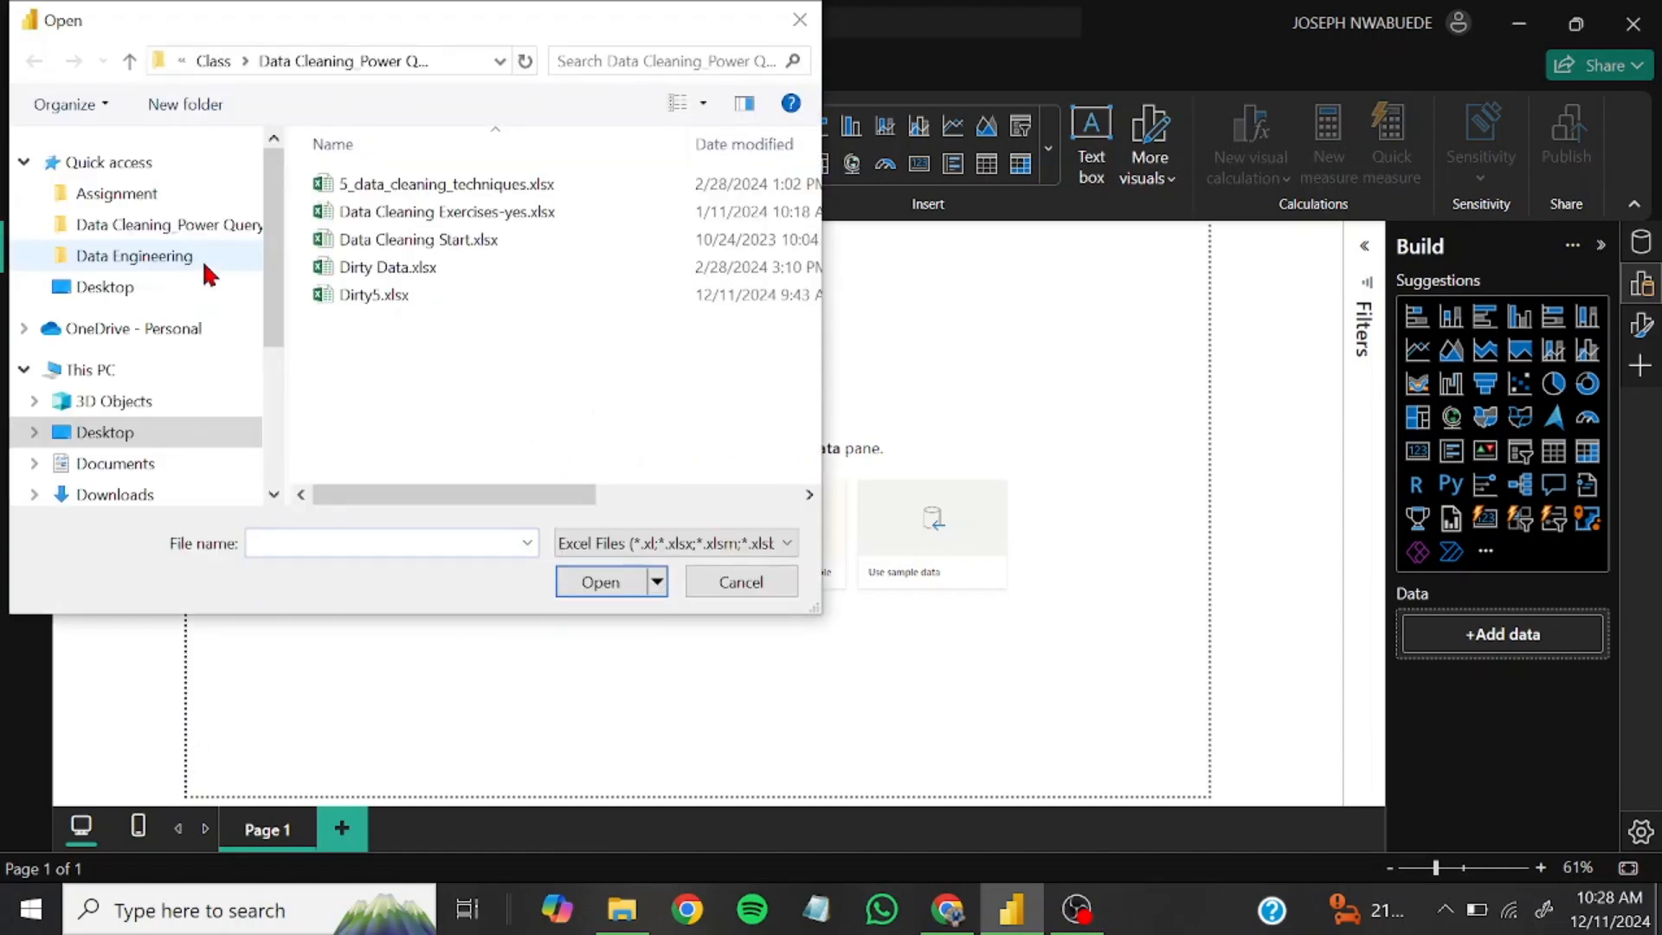
left_click(389, 299)
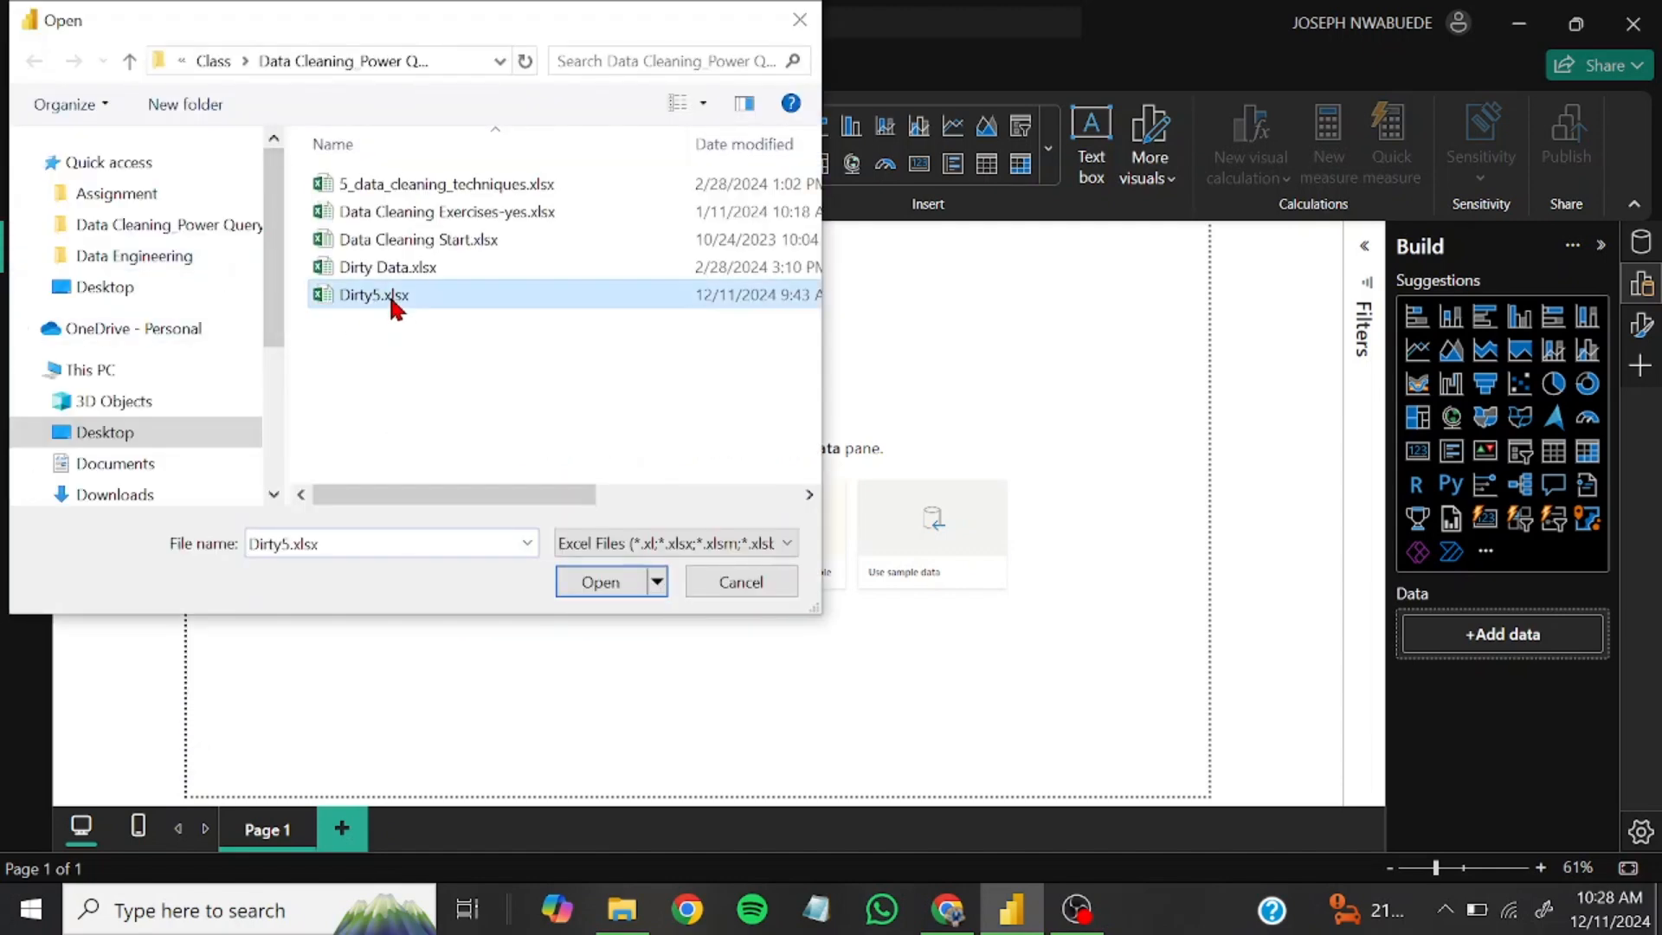
left_click(613, 584)
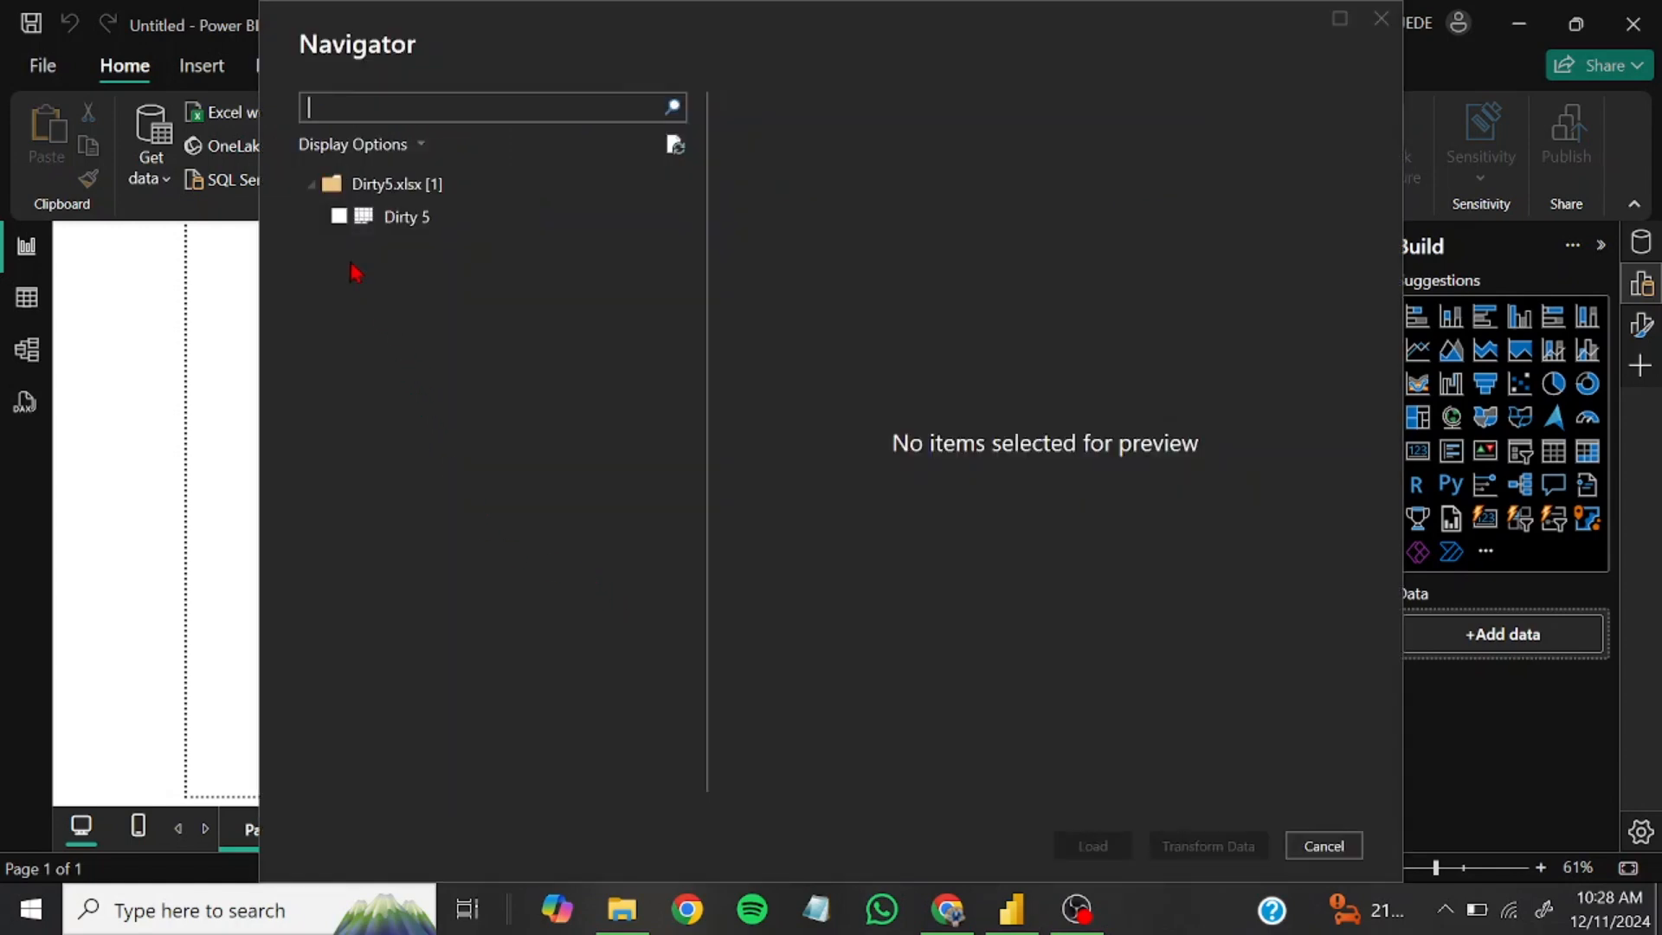
left_click(339, 217)
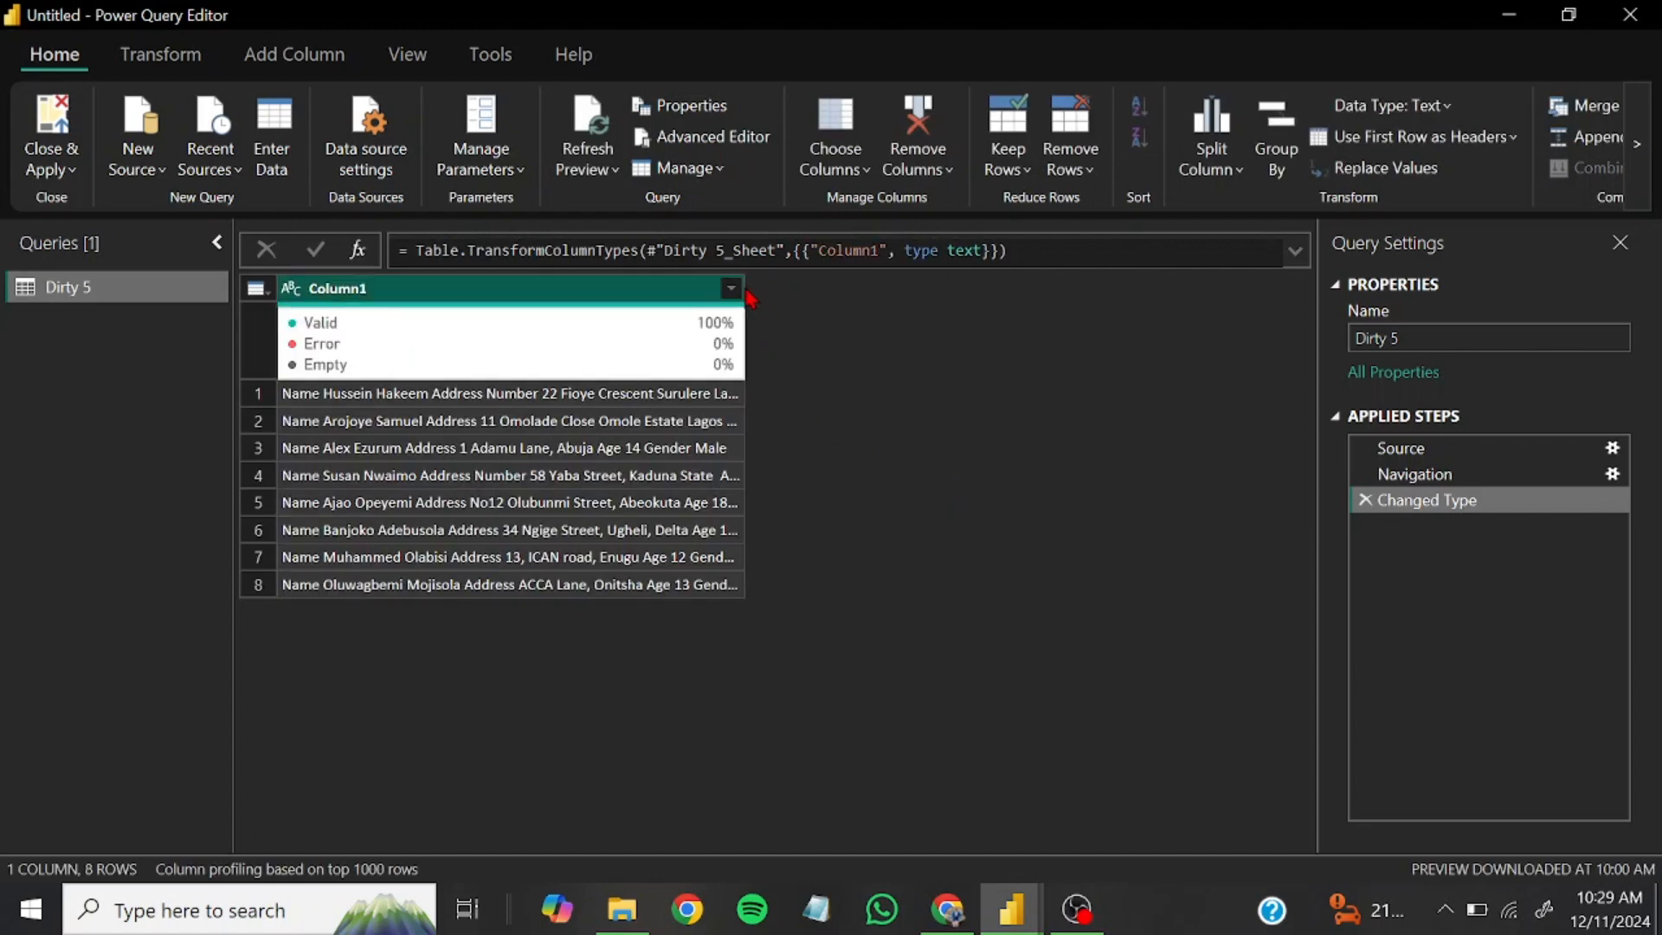
Split Column1 by the space delimiter at the left-most delimiter to separate the leading word Name
left_click_drag(746, 288, 1087, 292)
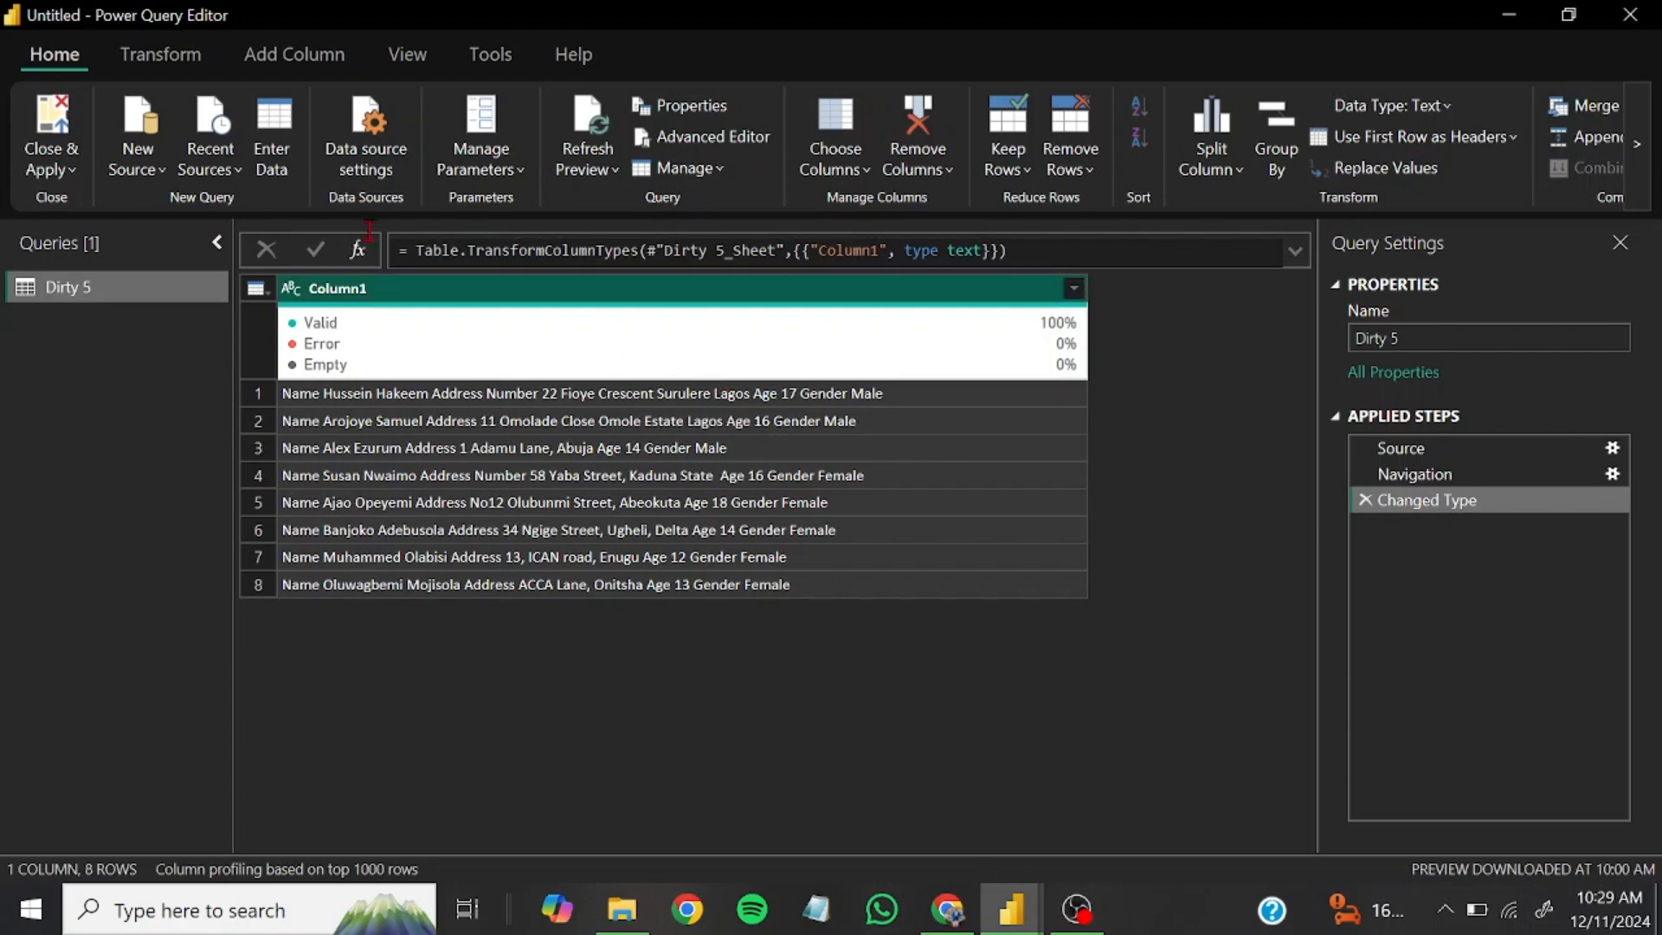
left_click(154, 64)
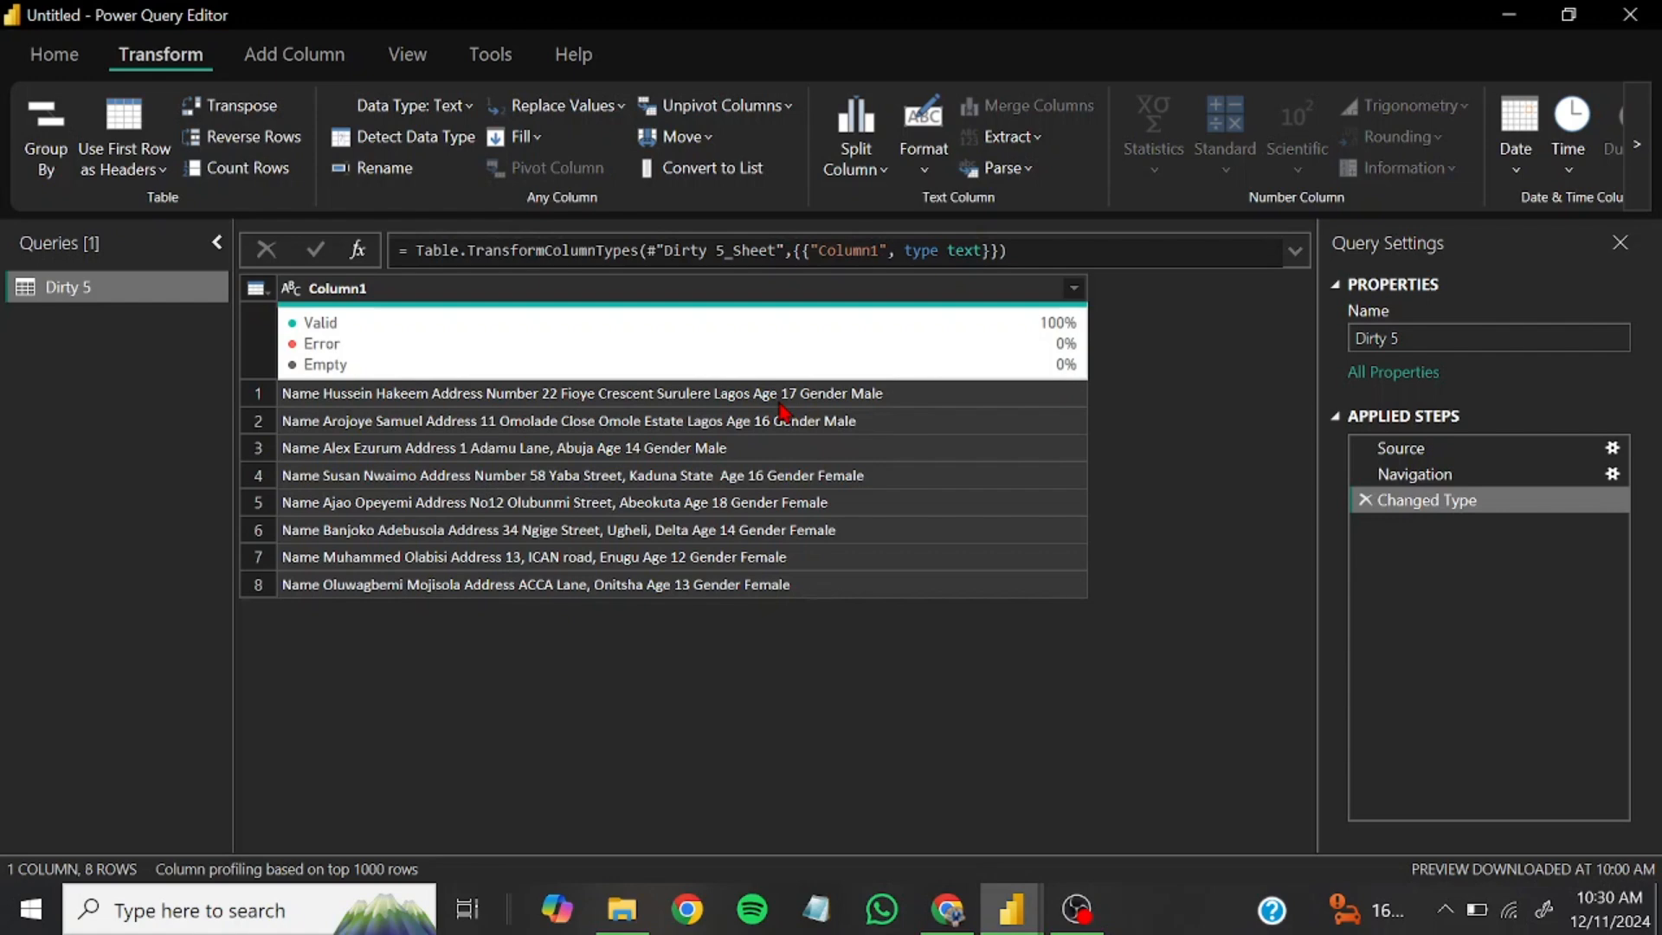
left_click(856, 160)
left_click(898, 216)
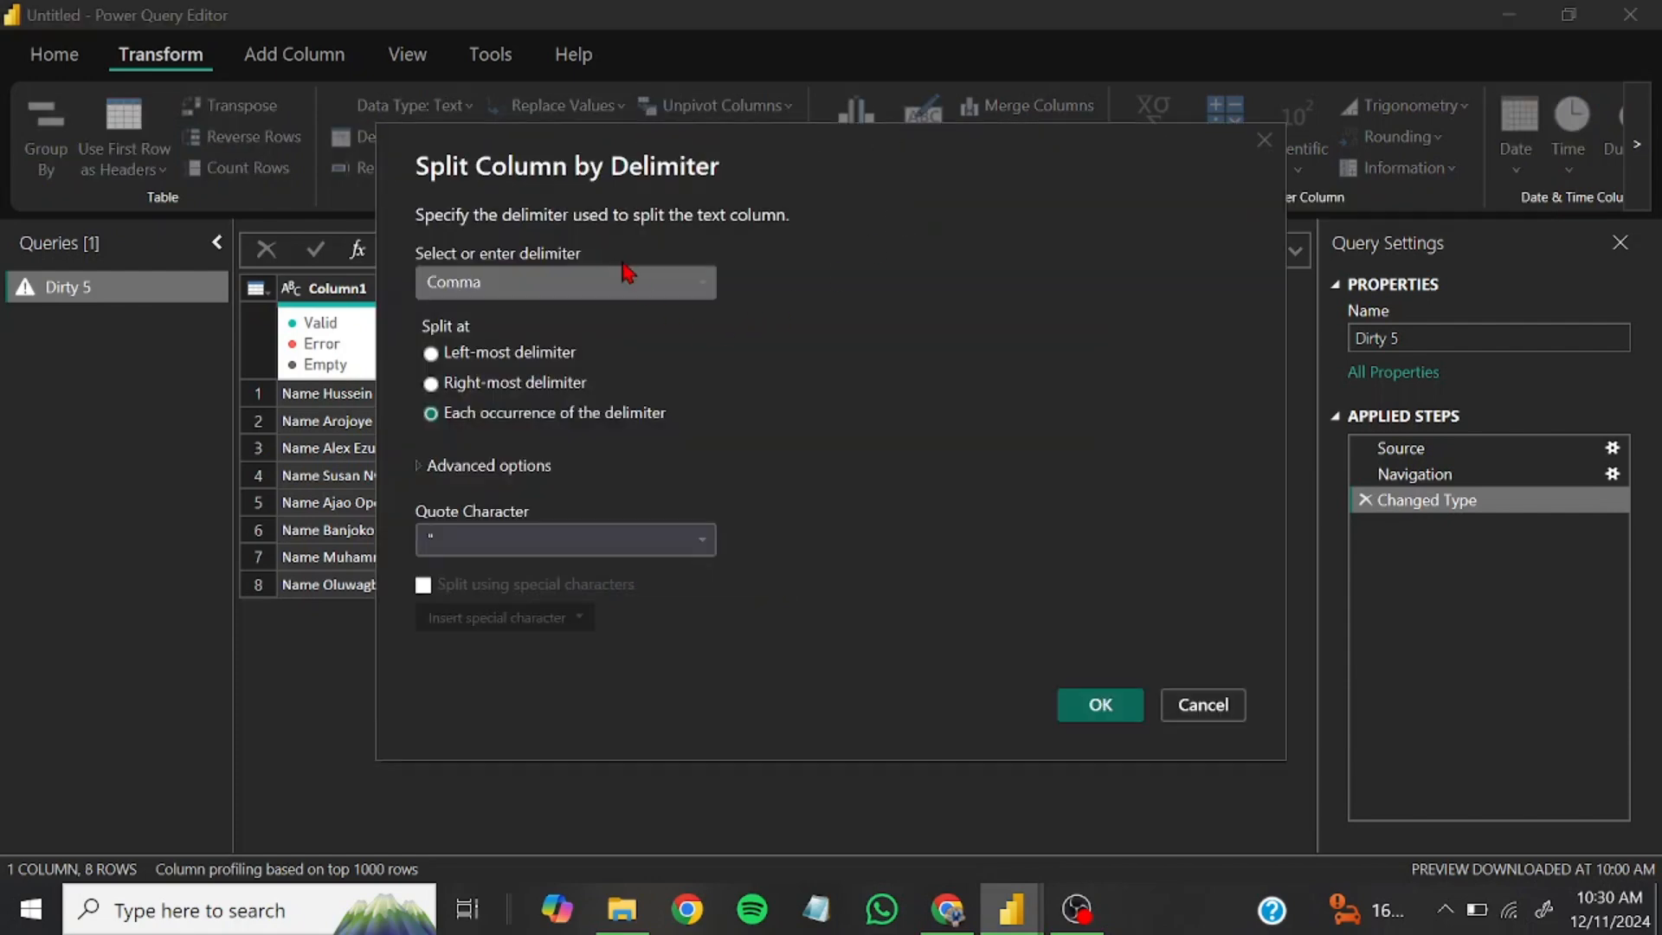
left_click(636, 278)
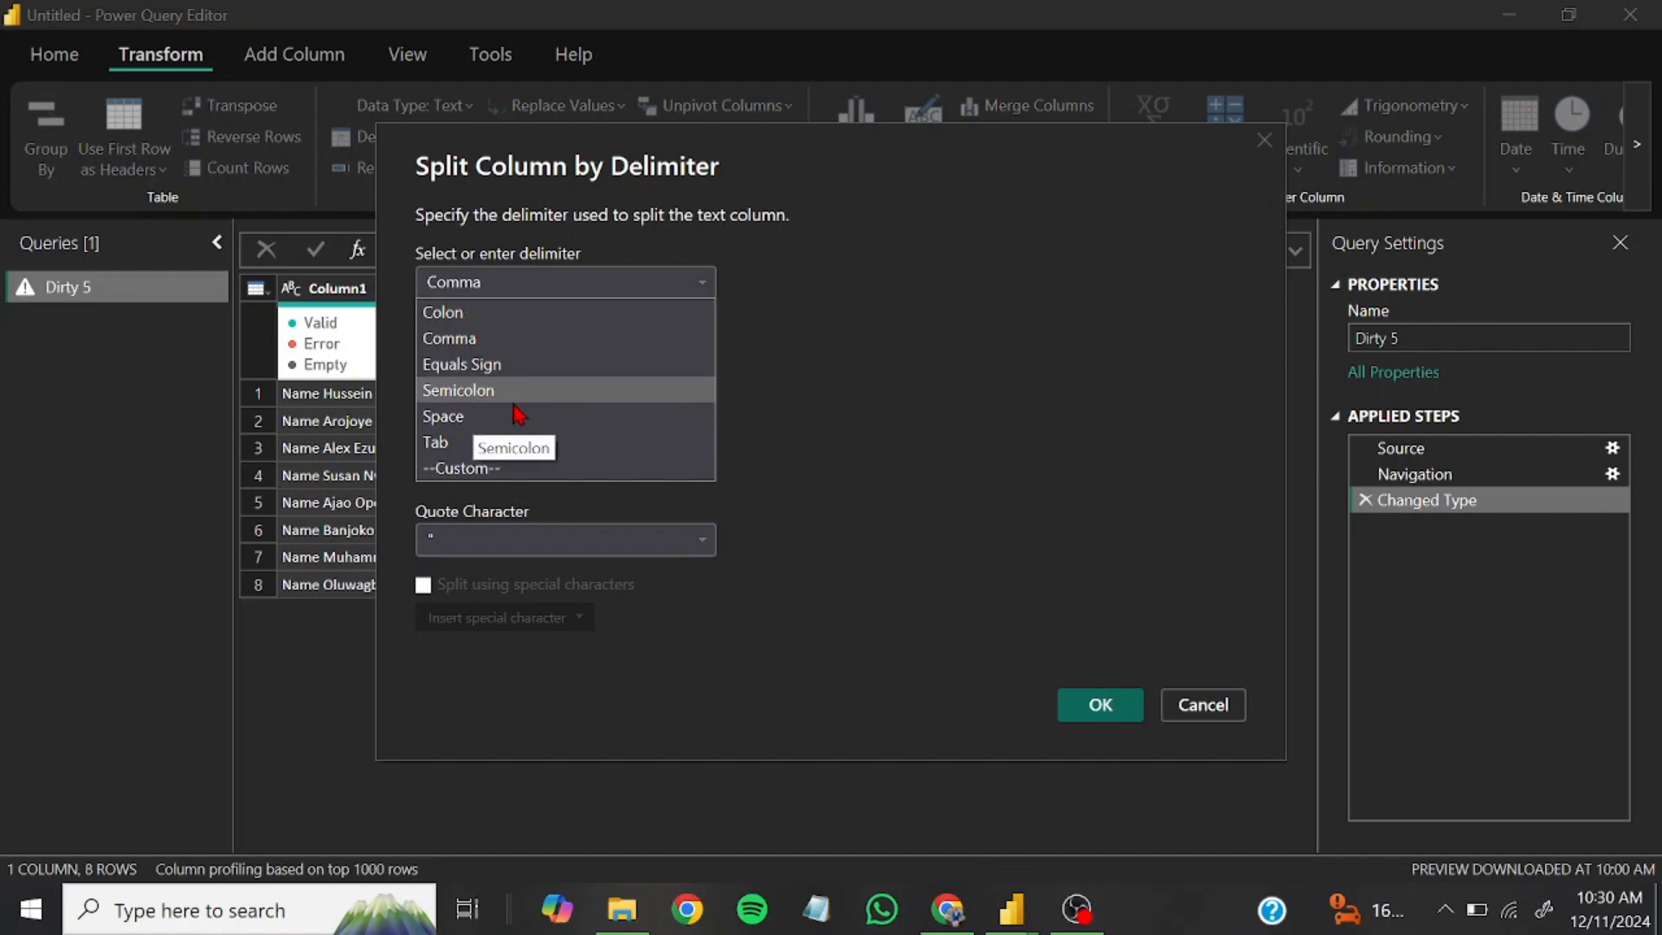
left_click(467, 422)
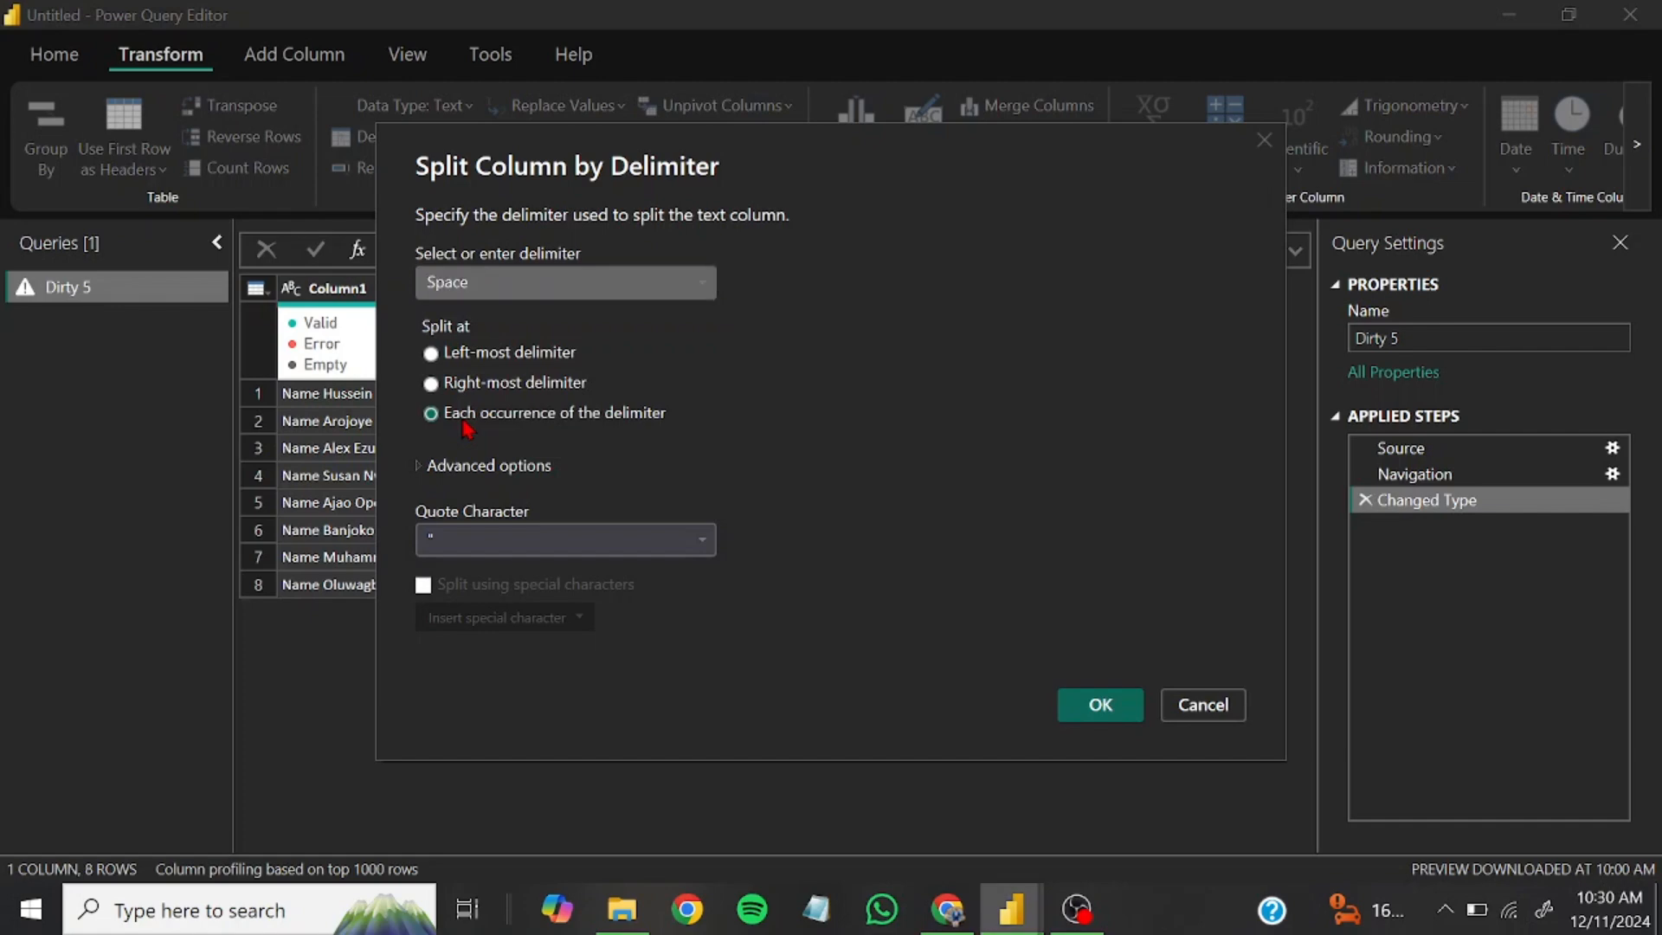
left_click(431, 354)
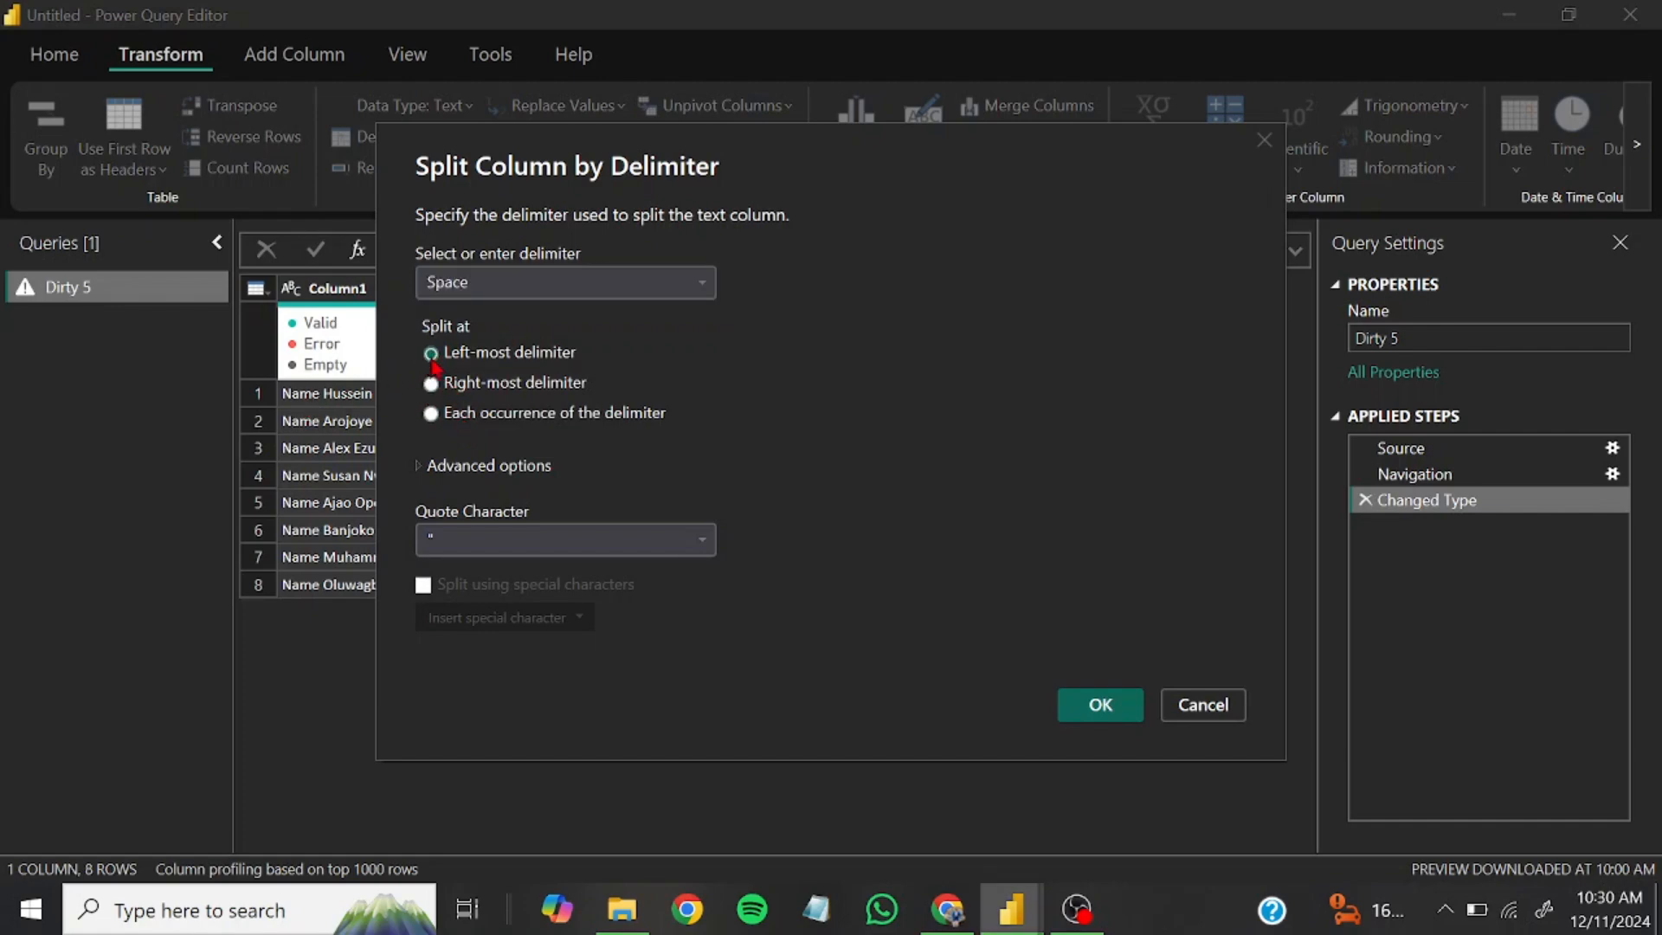
left_click(1115, 706)
Split Column1.2 by the space delimiter at the right-most delimiter to separate the gender value
left_click(703, 288)
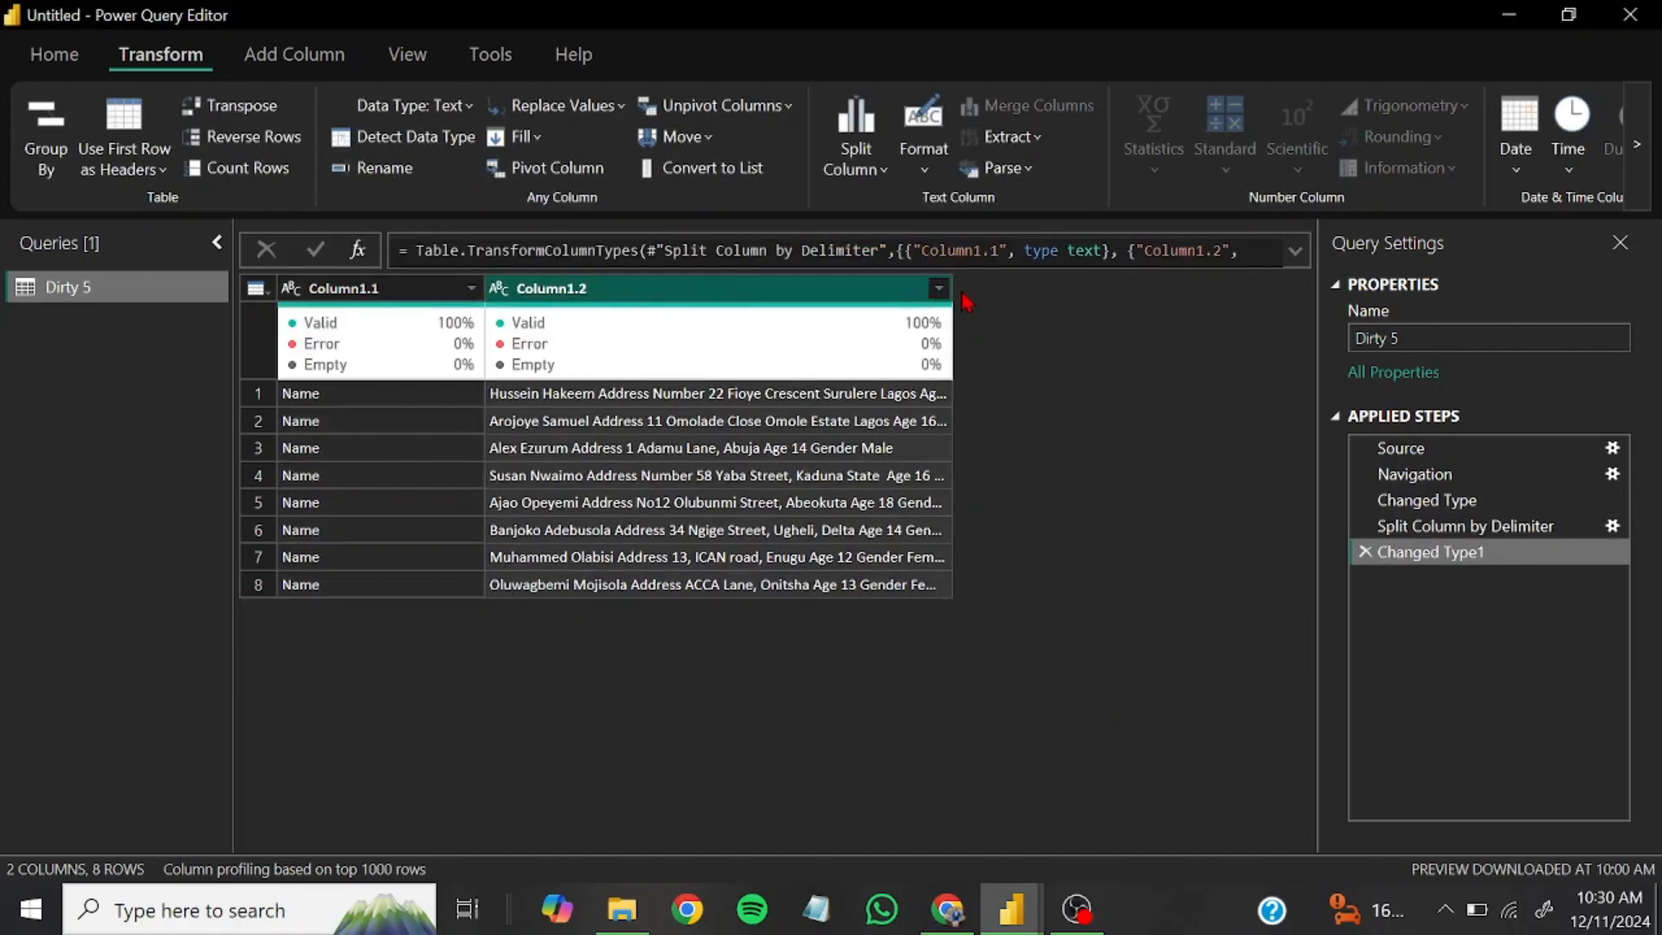
left_click_drag(955, 286, 1143, 286)
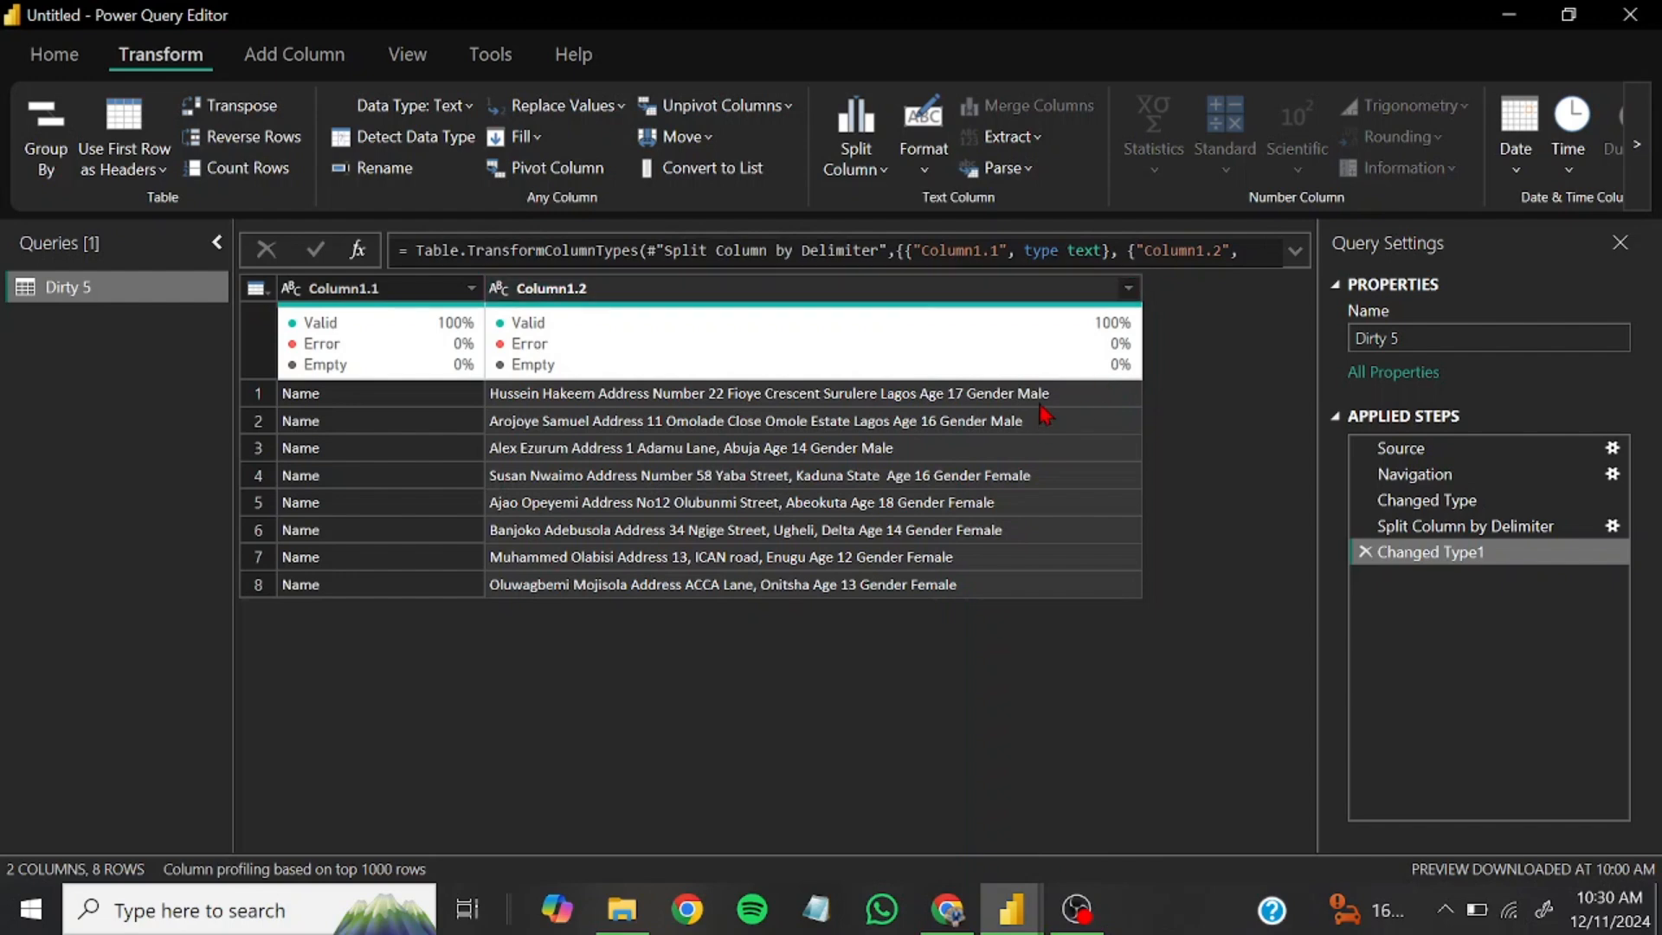
left_click(856, 298)
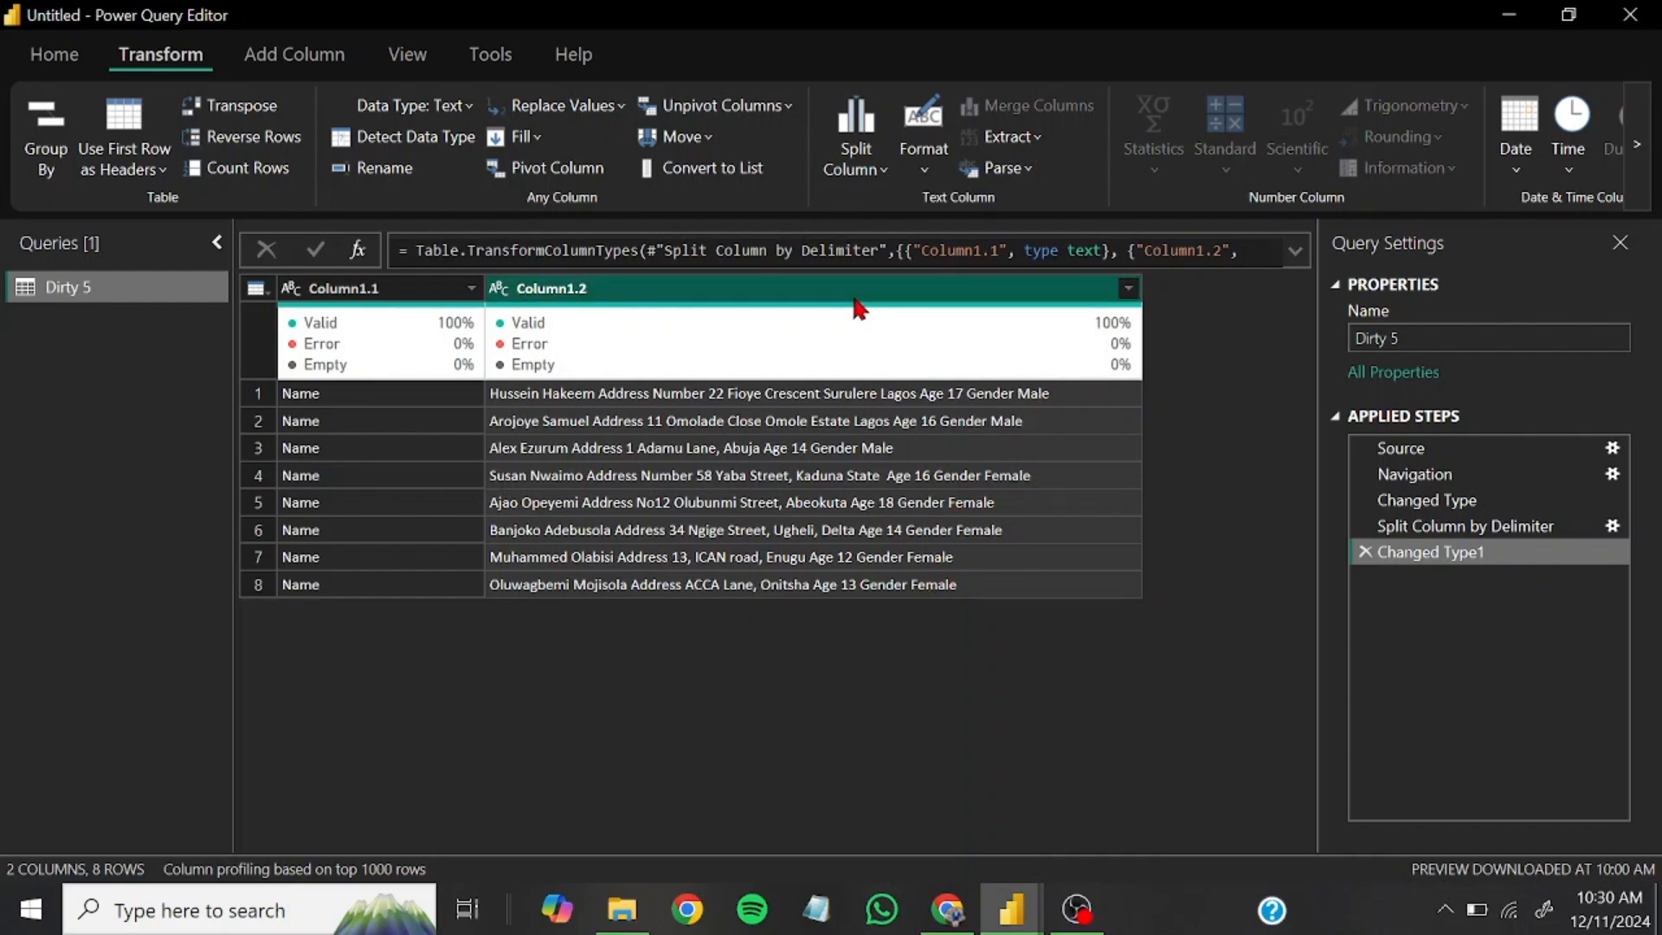
left_click(855, 160)
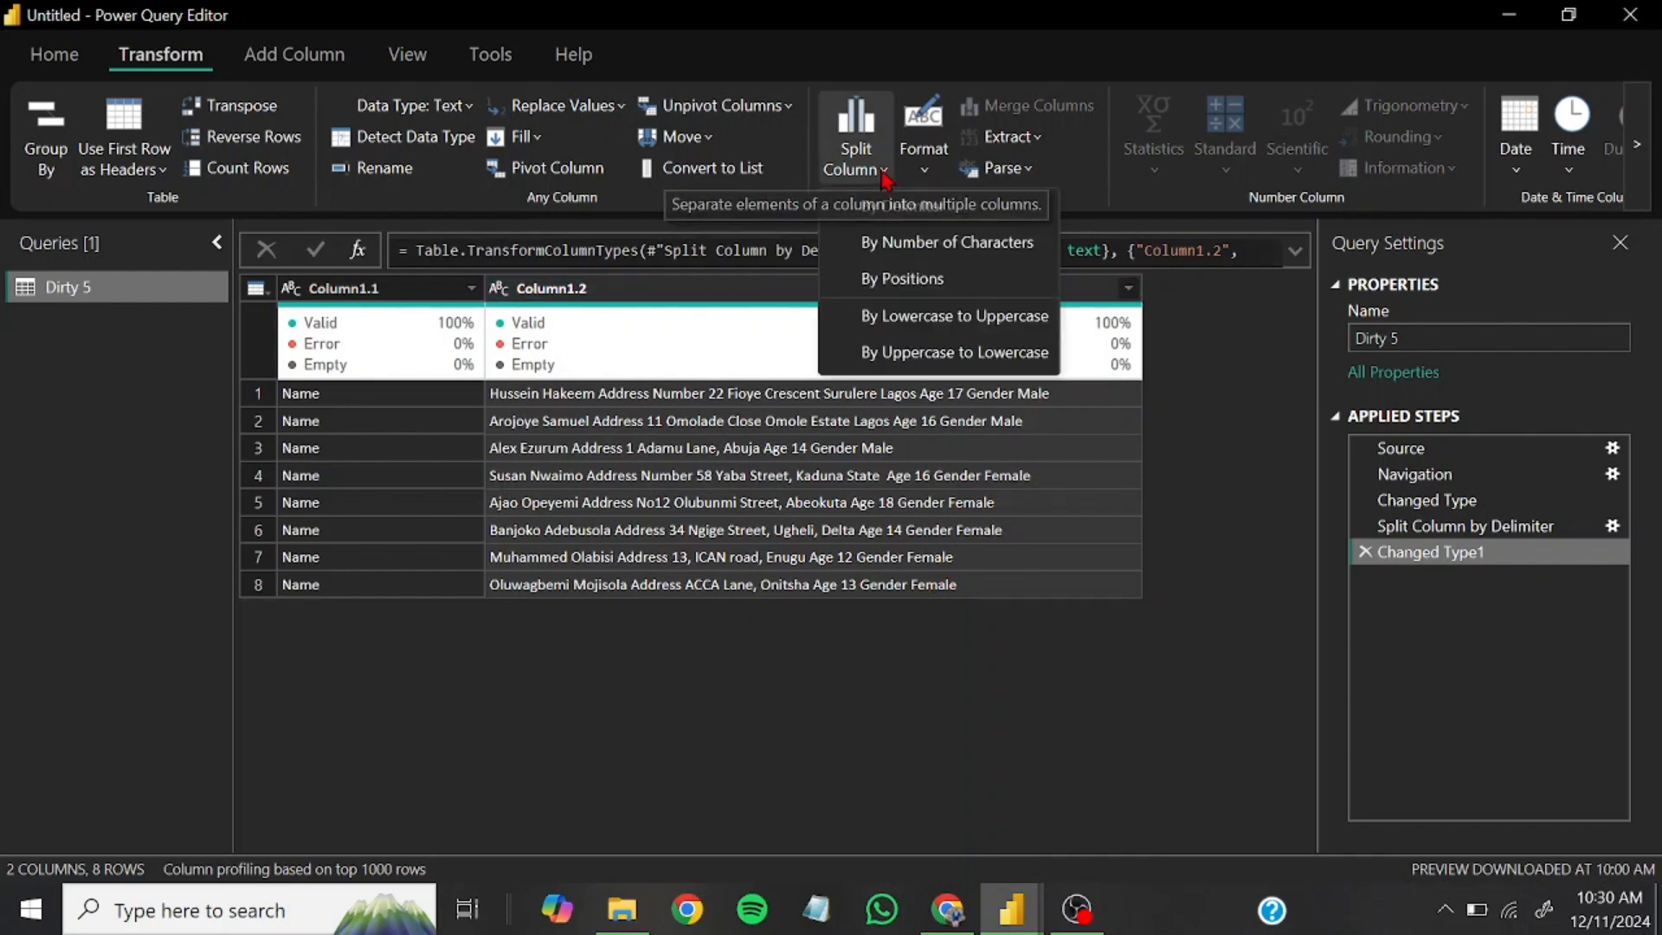
left_click(905, 210)
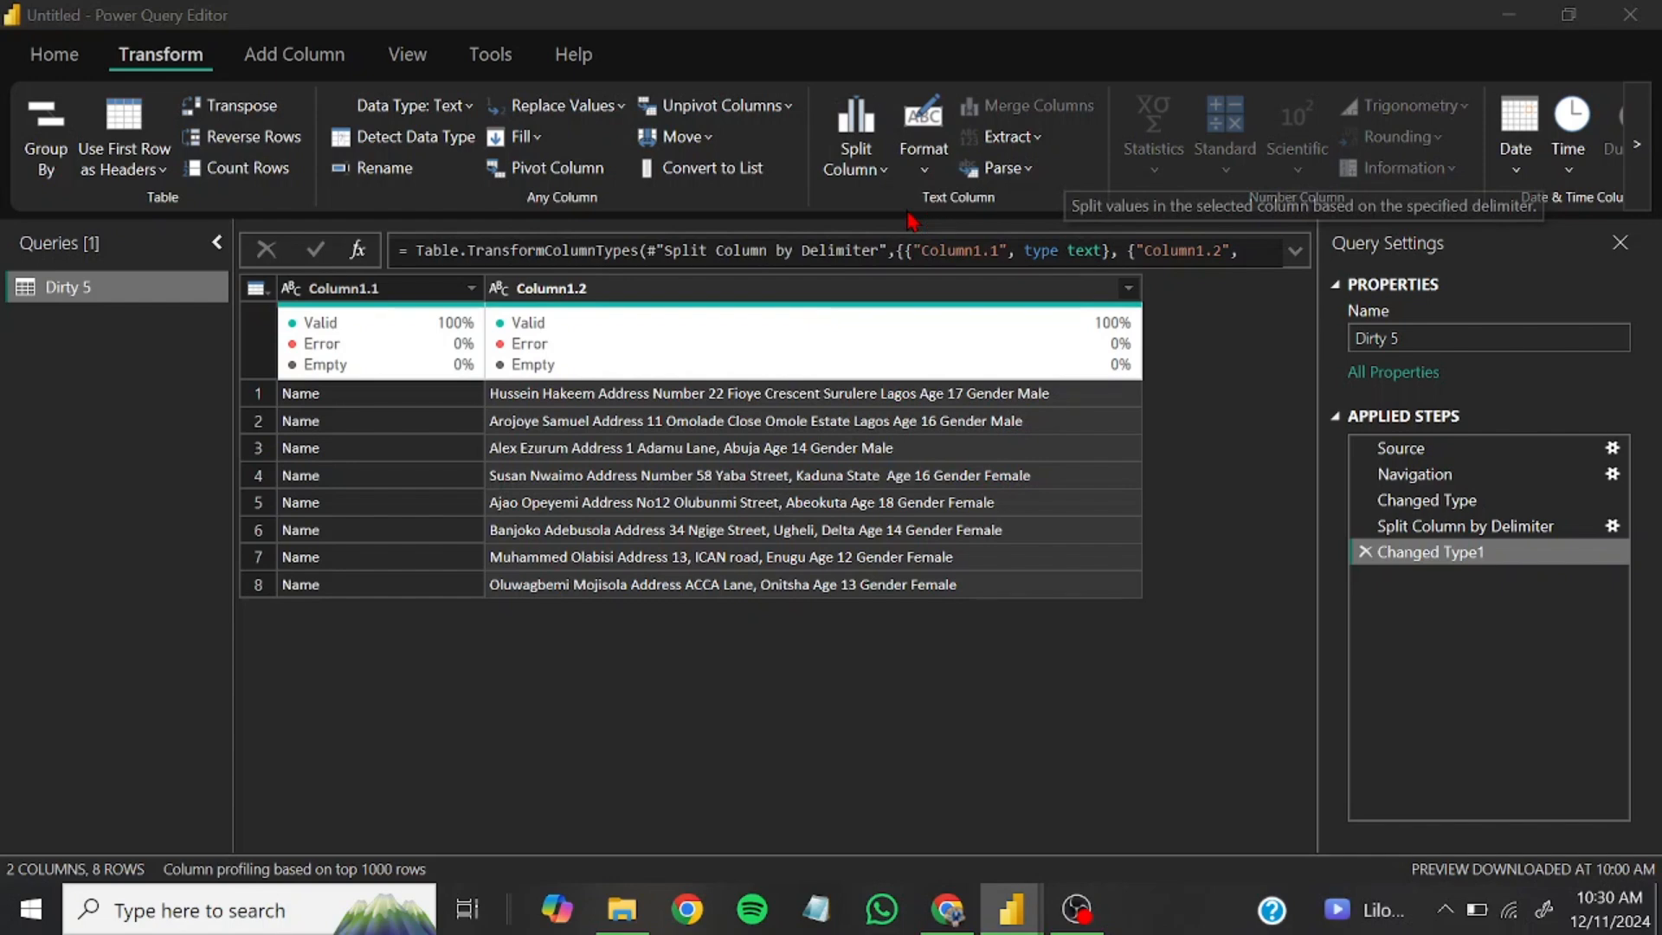
left_click(523, 381)
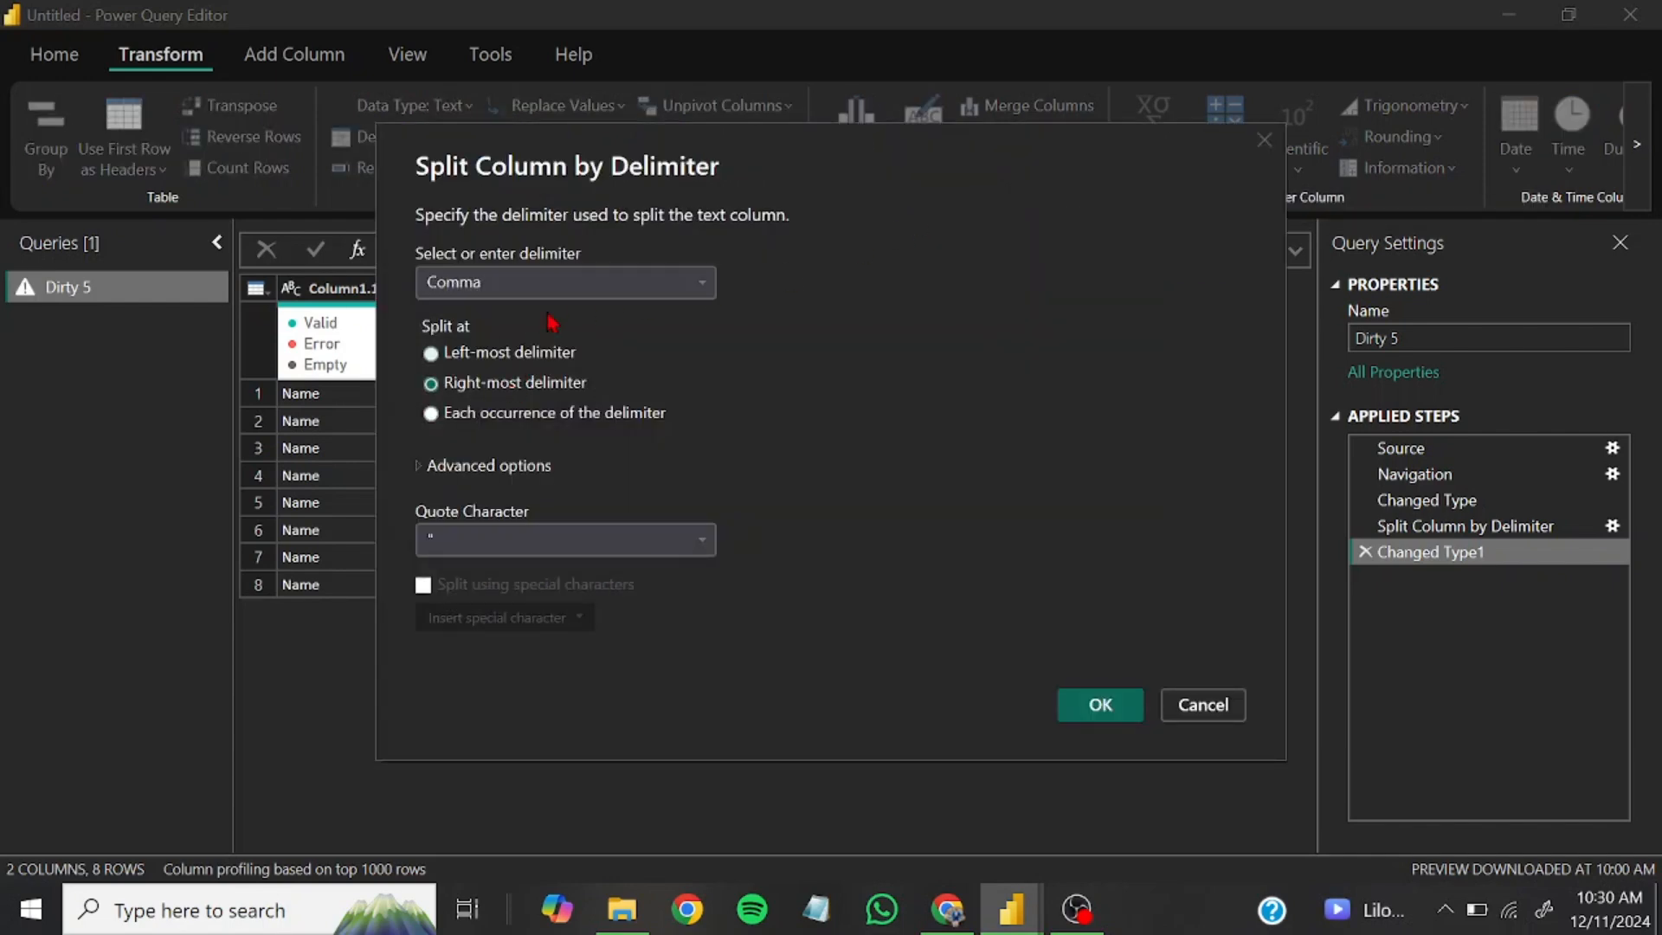
left_click(564, 288)
left_click(489, 420)
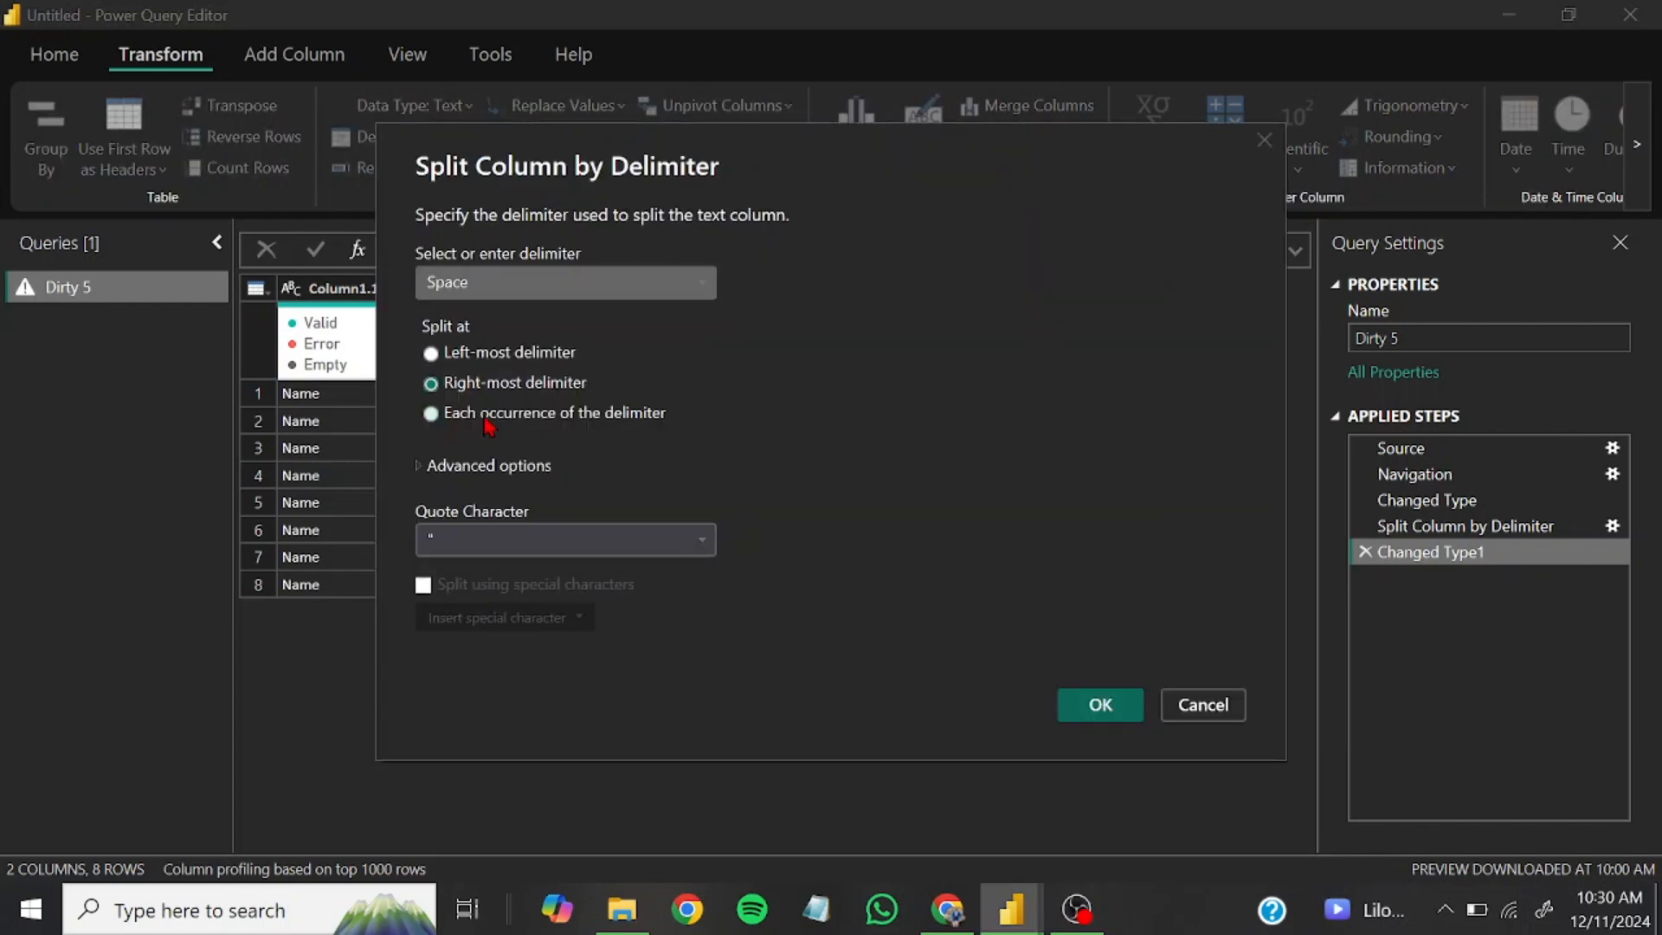
left_click(1122, 711)
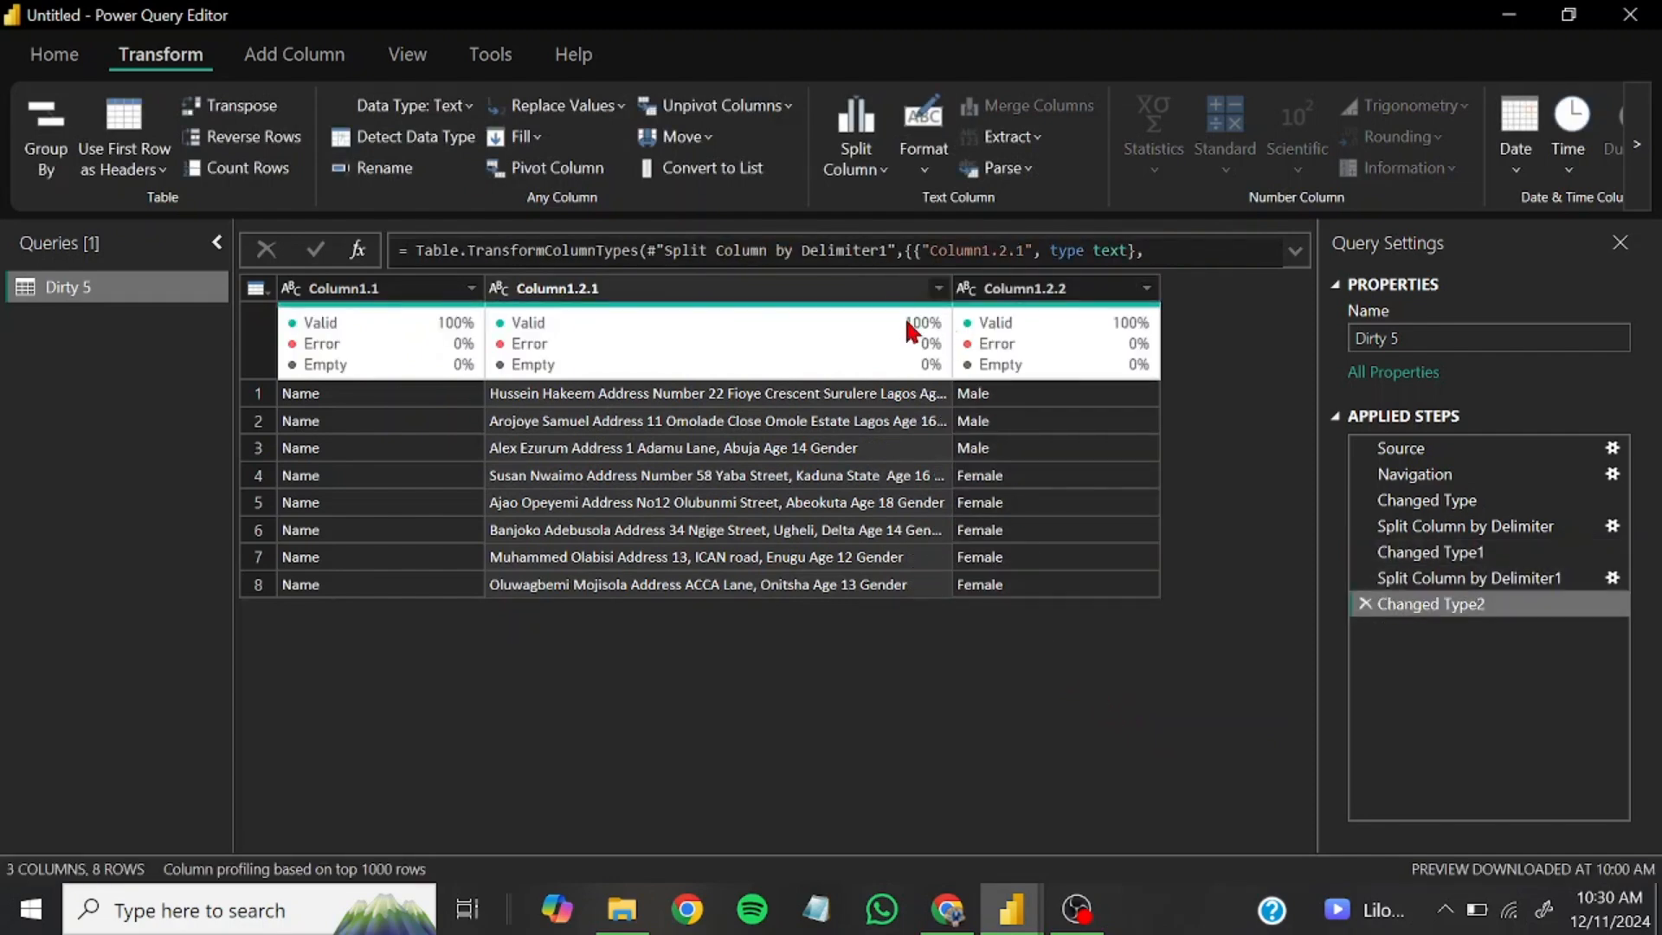
Remove Column1.1, which holds only the repeated word Name
left_click(395, 293)
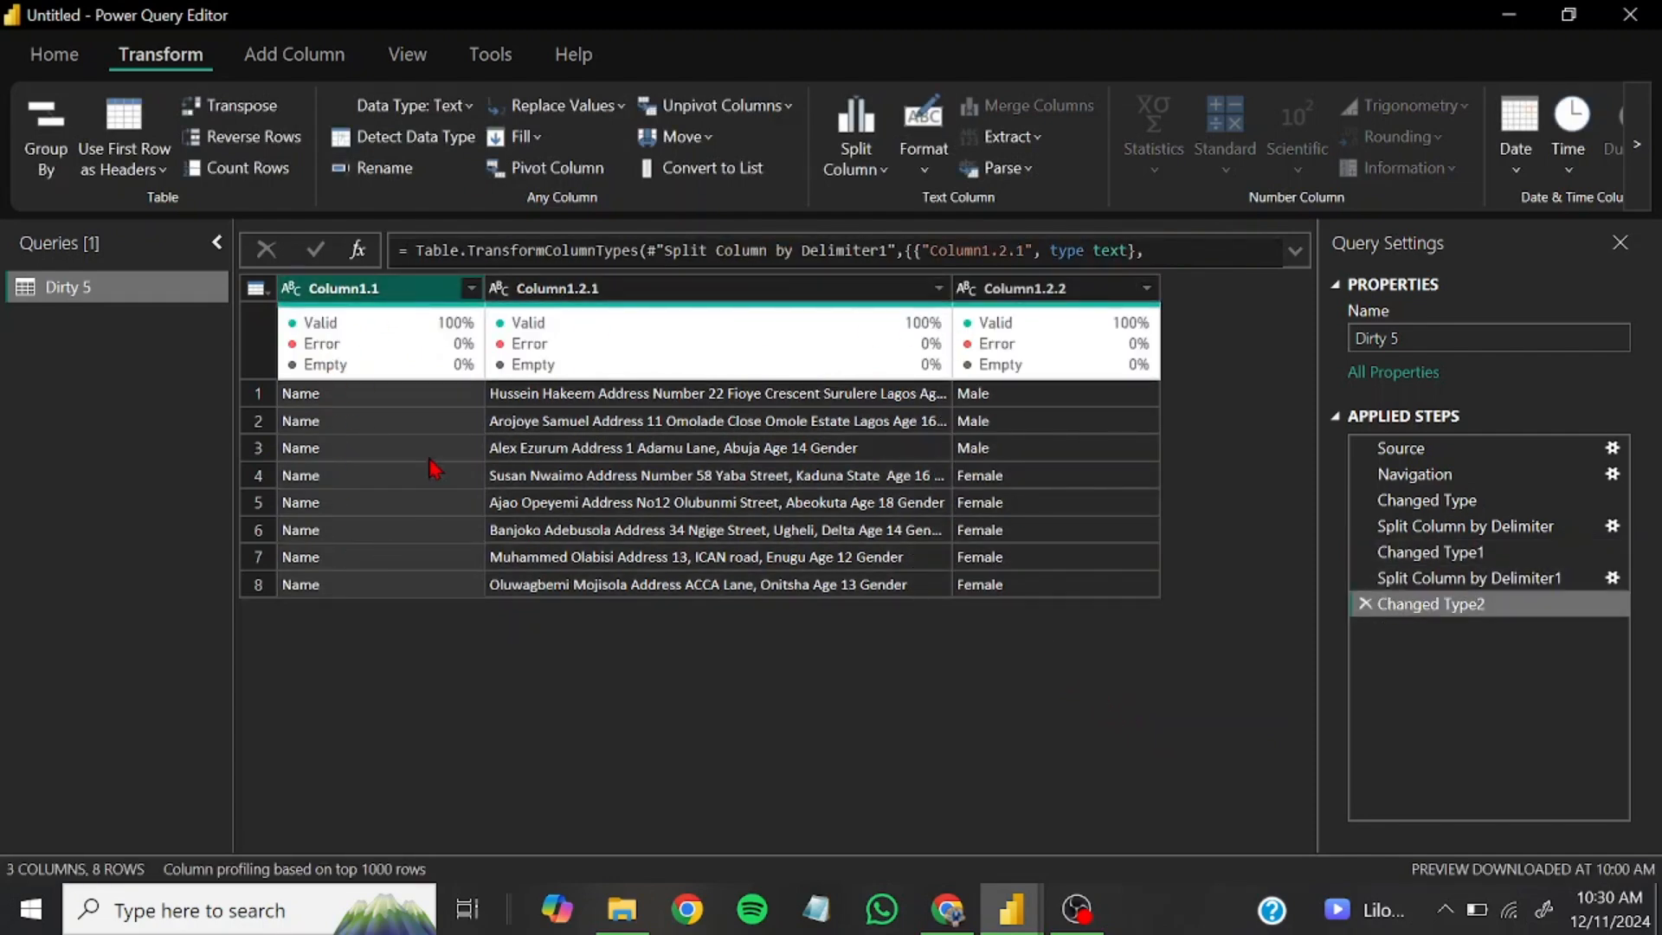
right_click(397, 297)
left_click(459, 342)
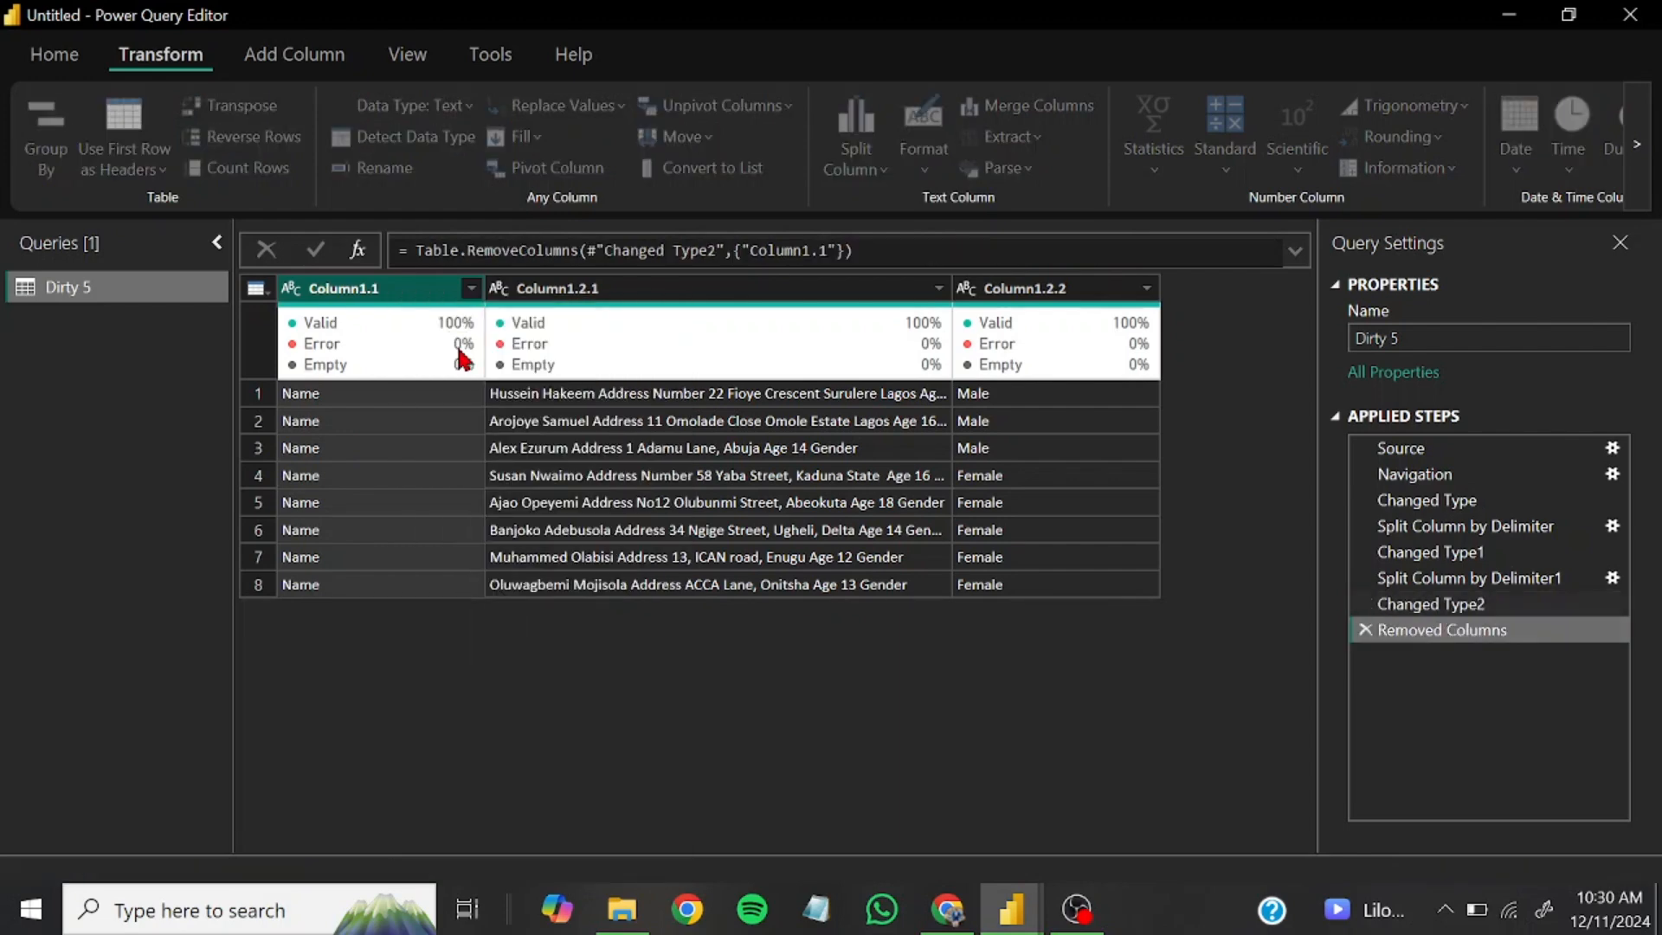
Widen Column1.2.1 and split it by the space delimiter at the right-most delimiter to separate the word Gender
left_click_drag(742, 289, 895, 288)
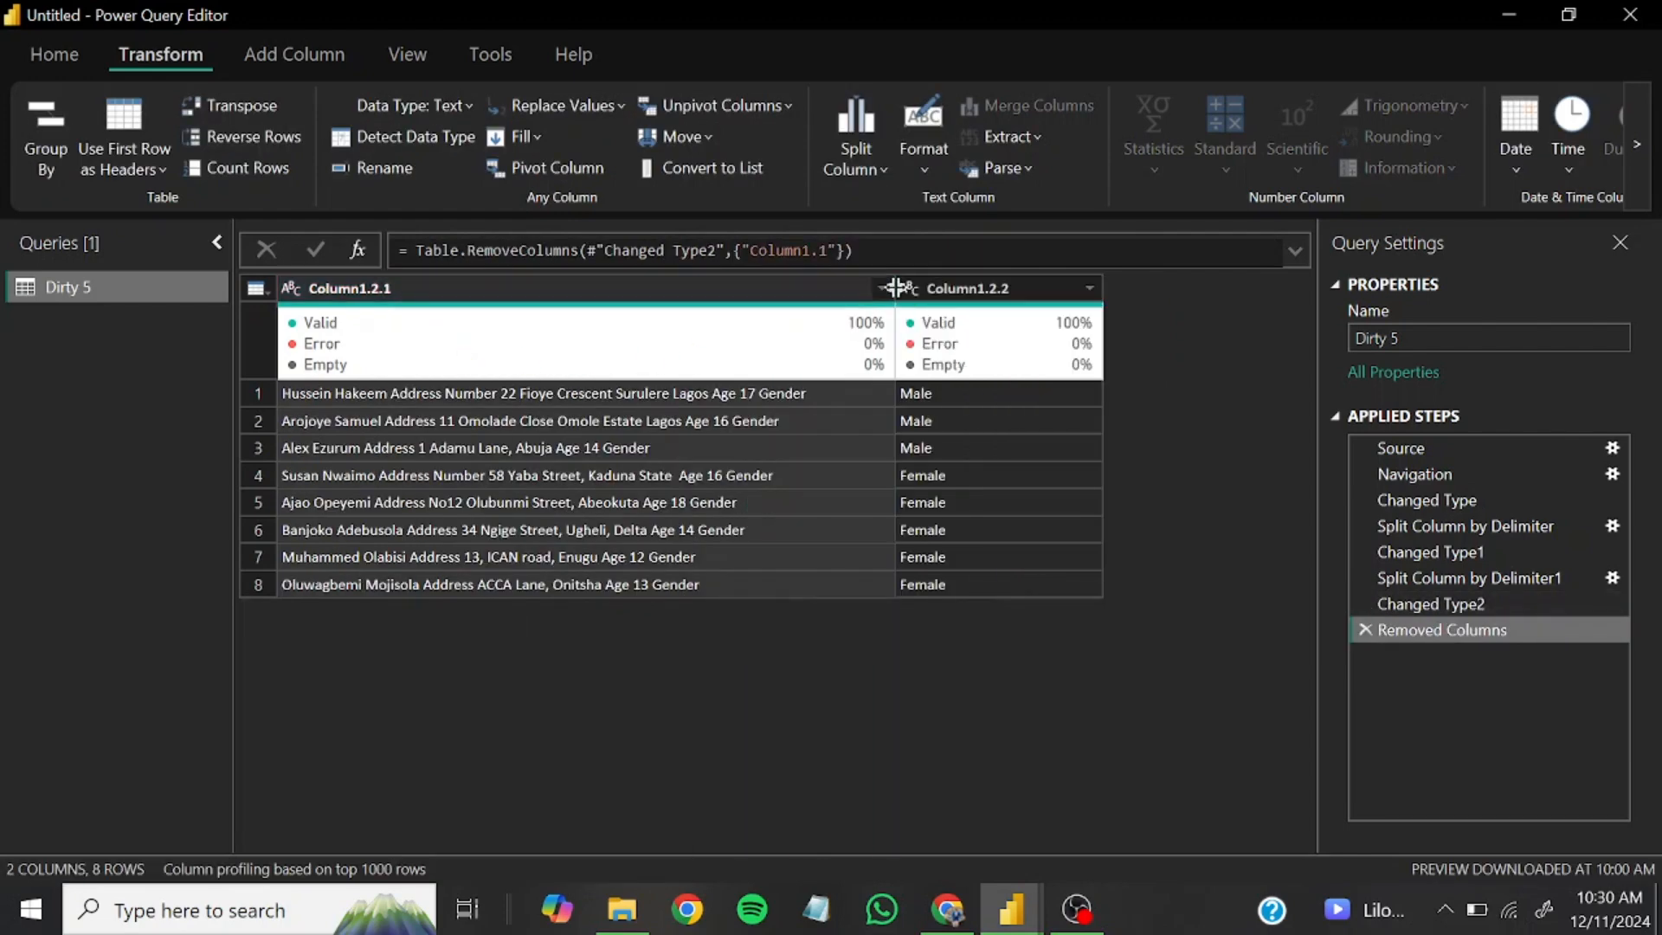
left_click(665, 299)
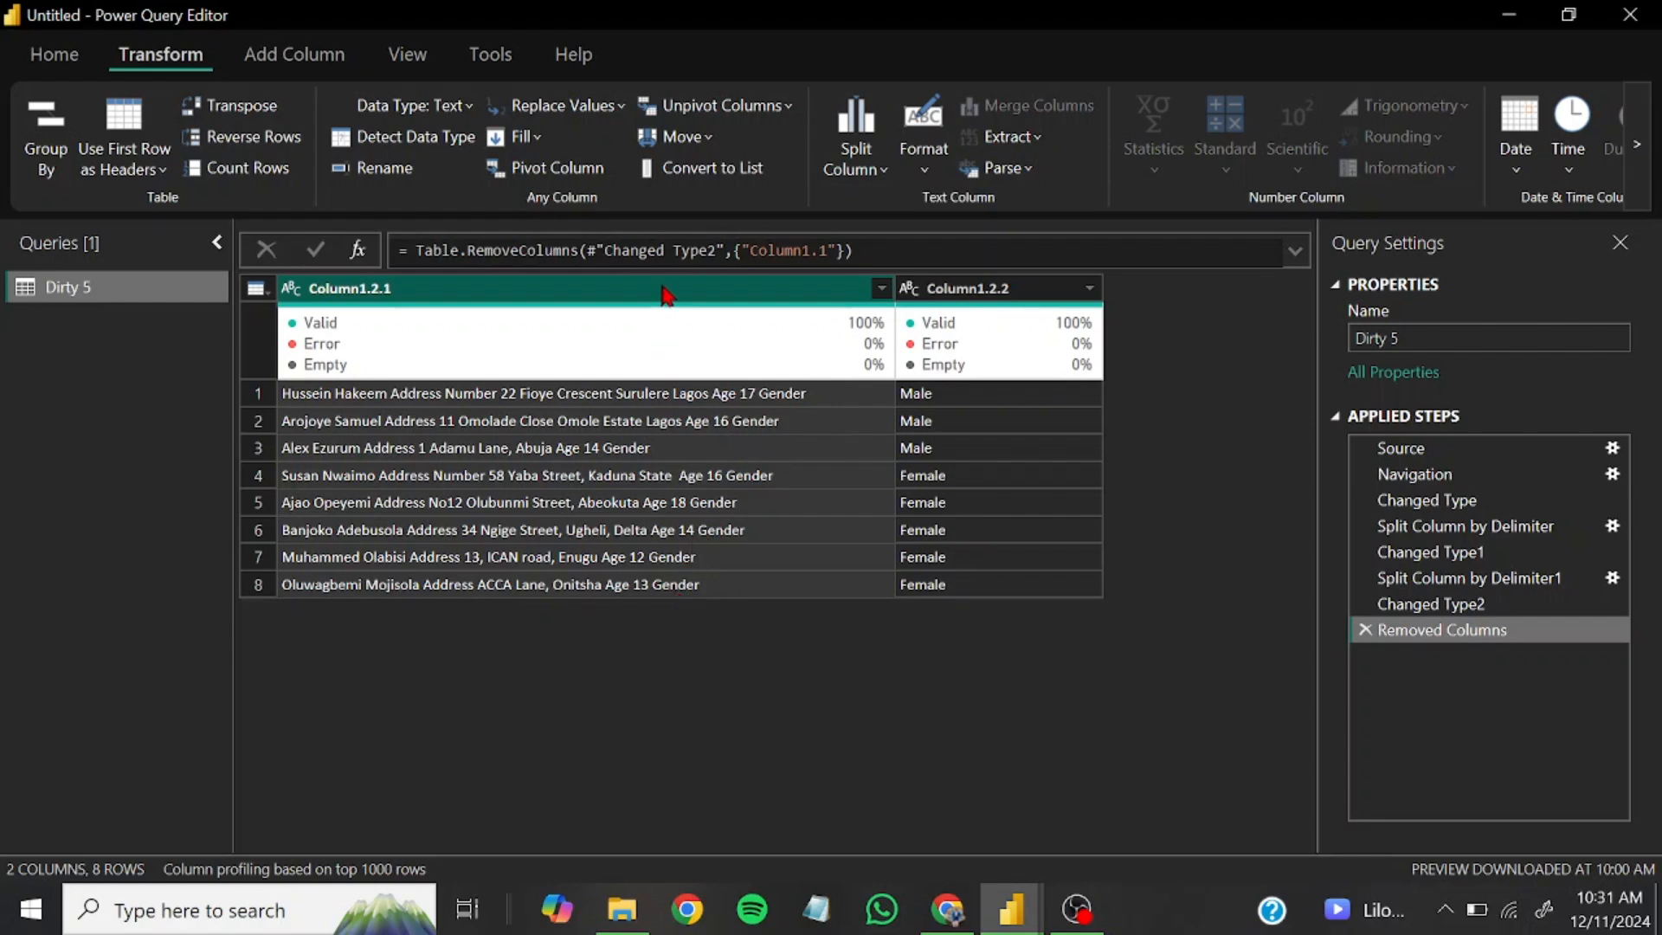
left_click(859, 171)
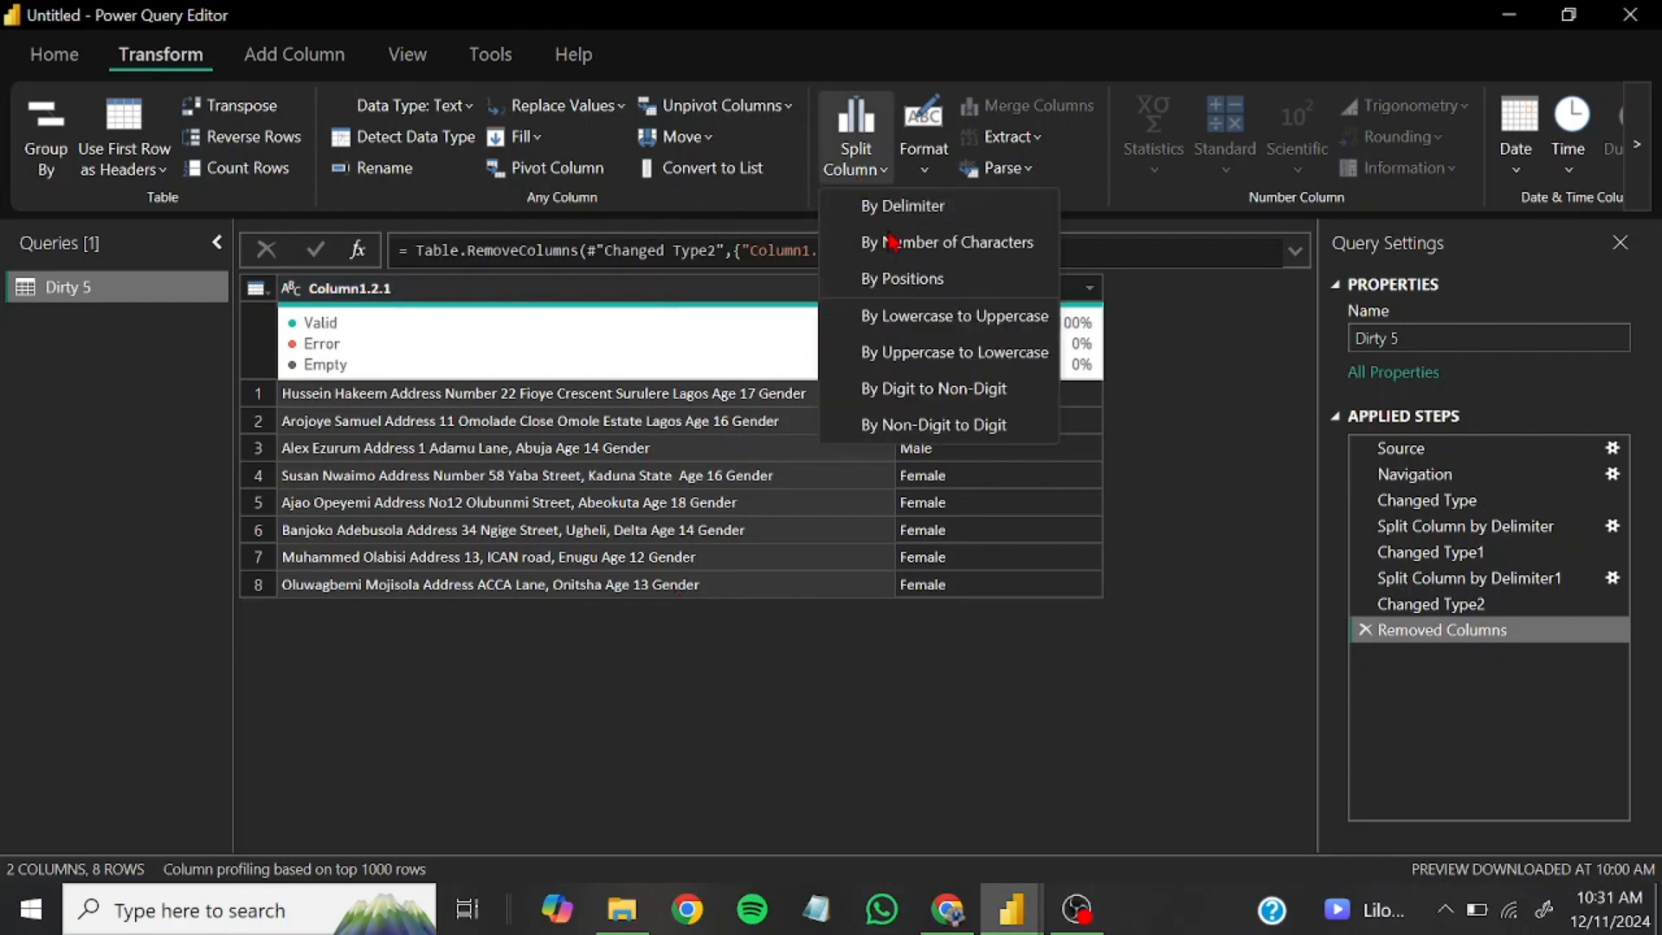
left_click(905, 206)
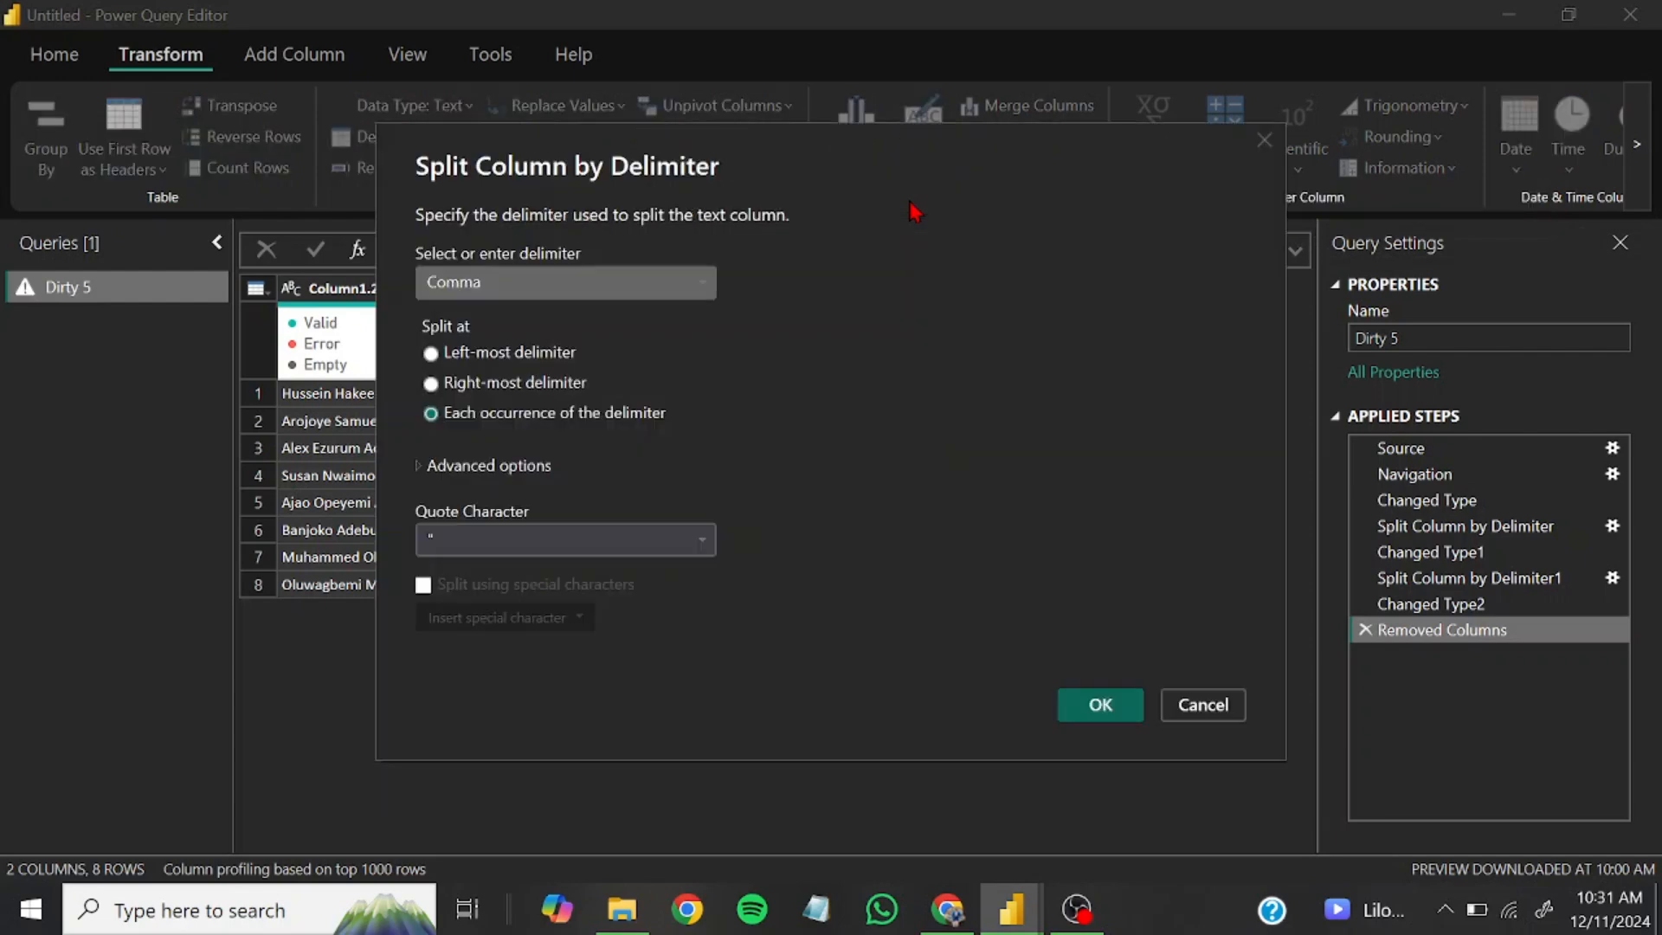
left_click(535, 290)
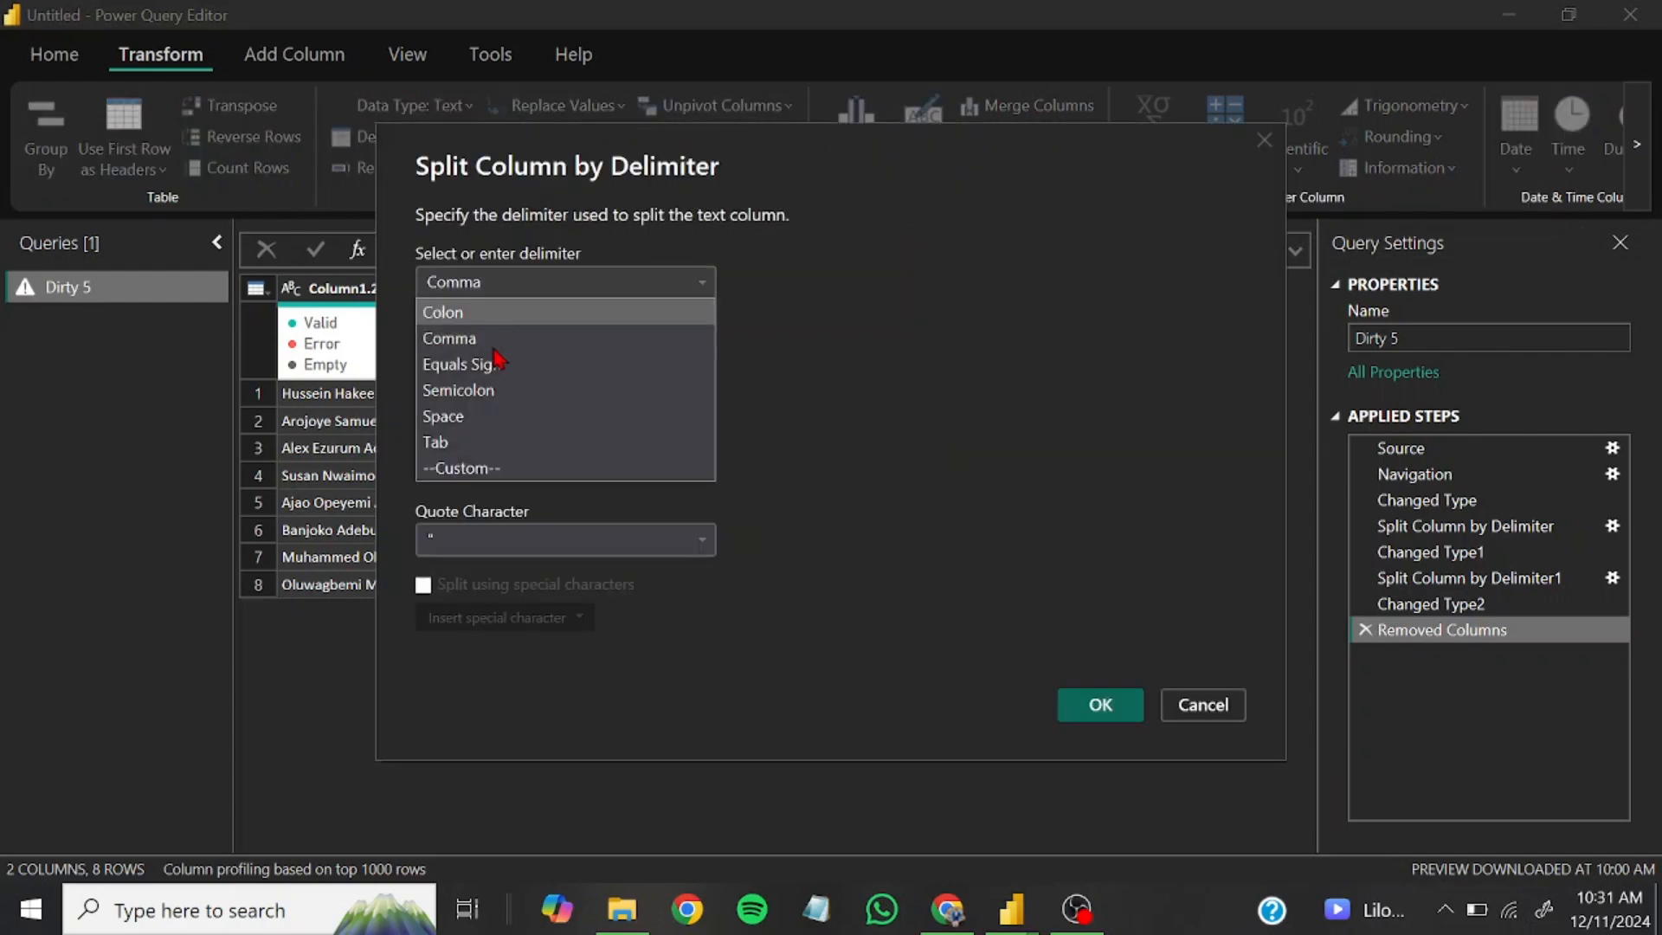
left_click(457, 417)
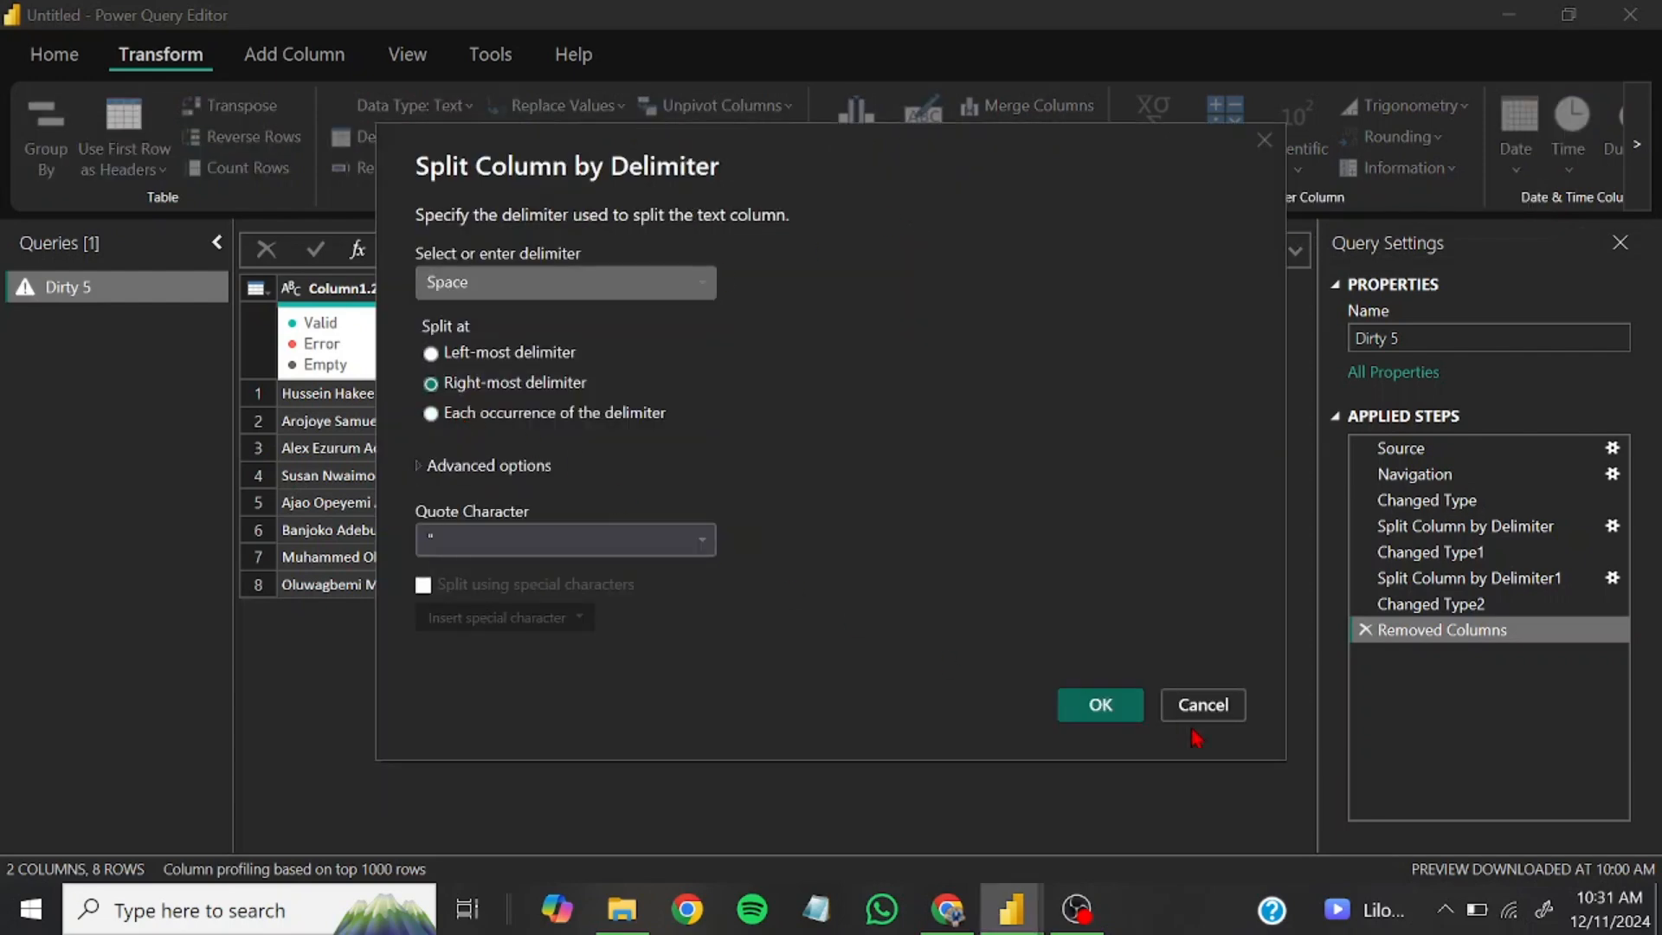
left_click(1105, 706)
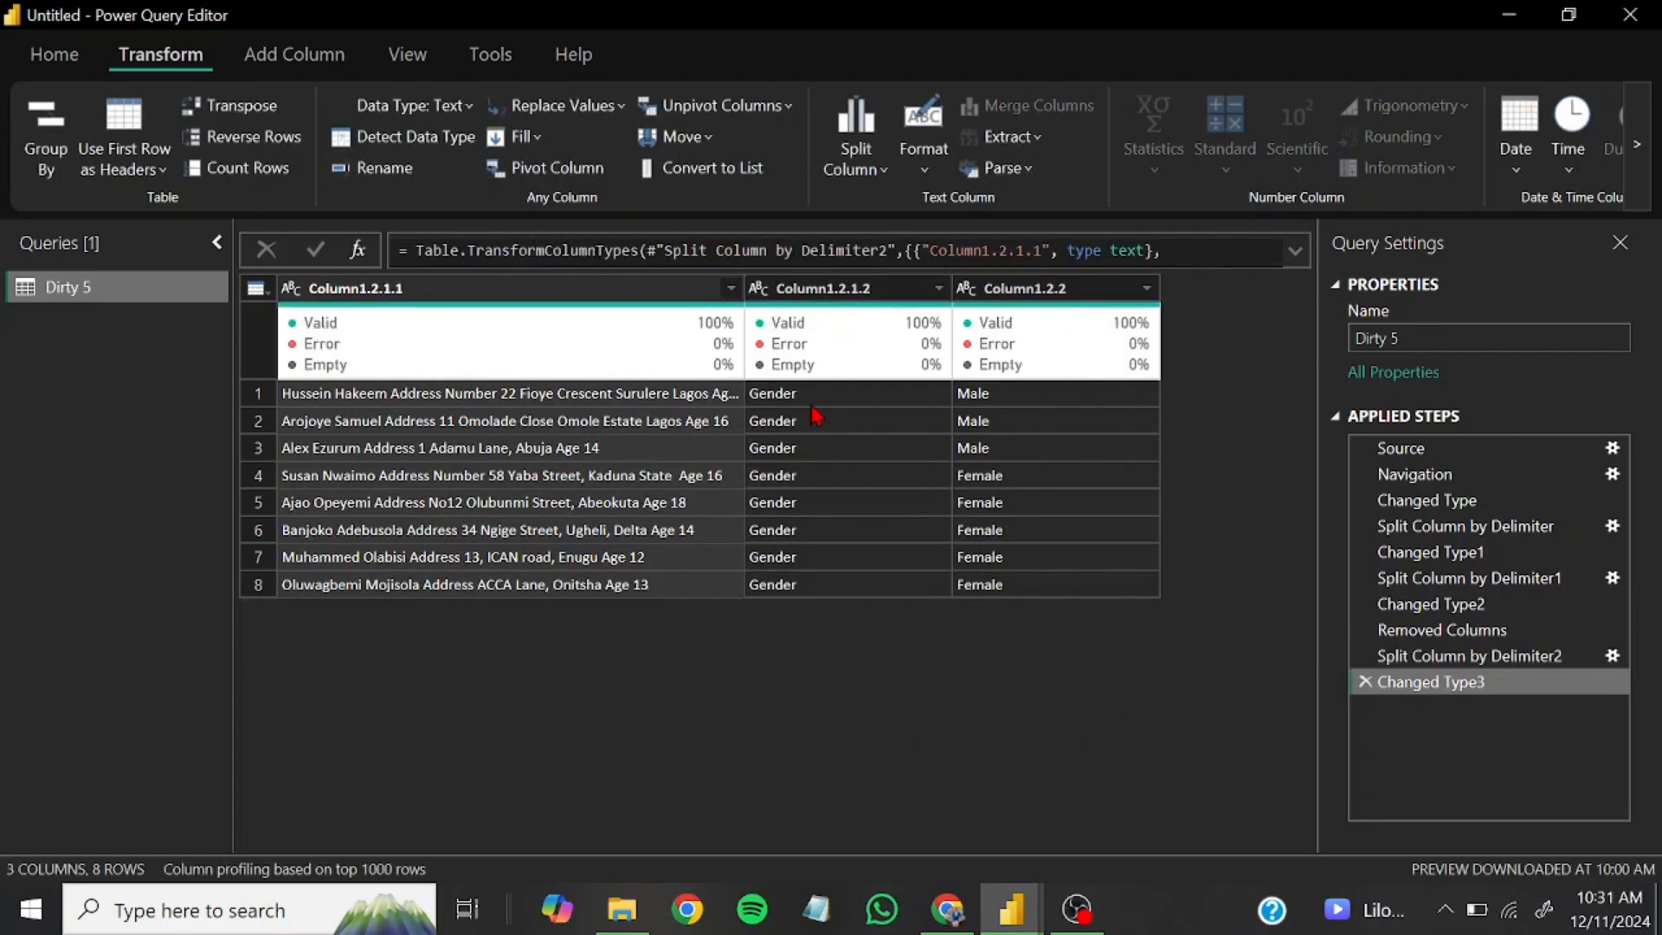
Remove Column1.2.1.2, which holds only the repeated word Gender
left_click(818, 291)
right_click(803, 291)
left_click(833, 326)
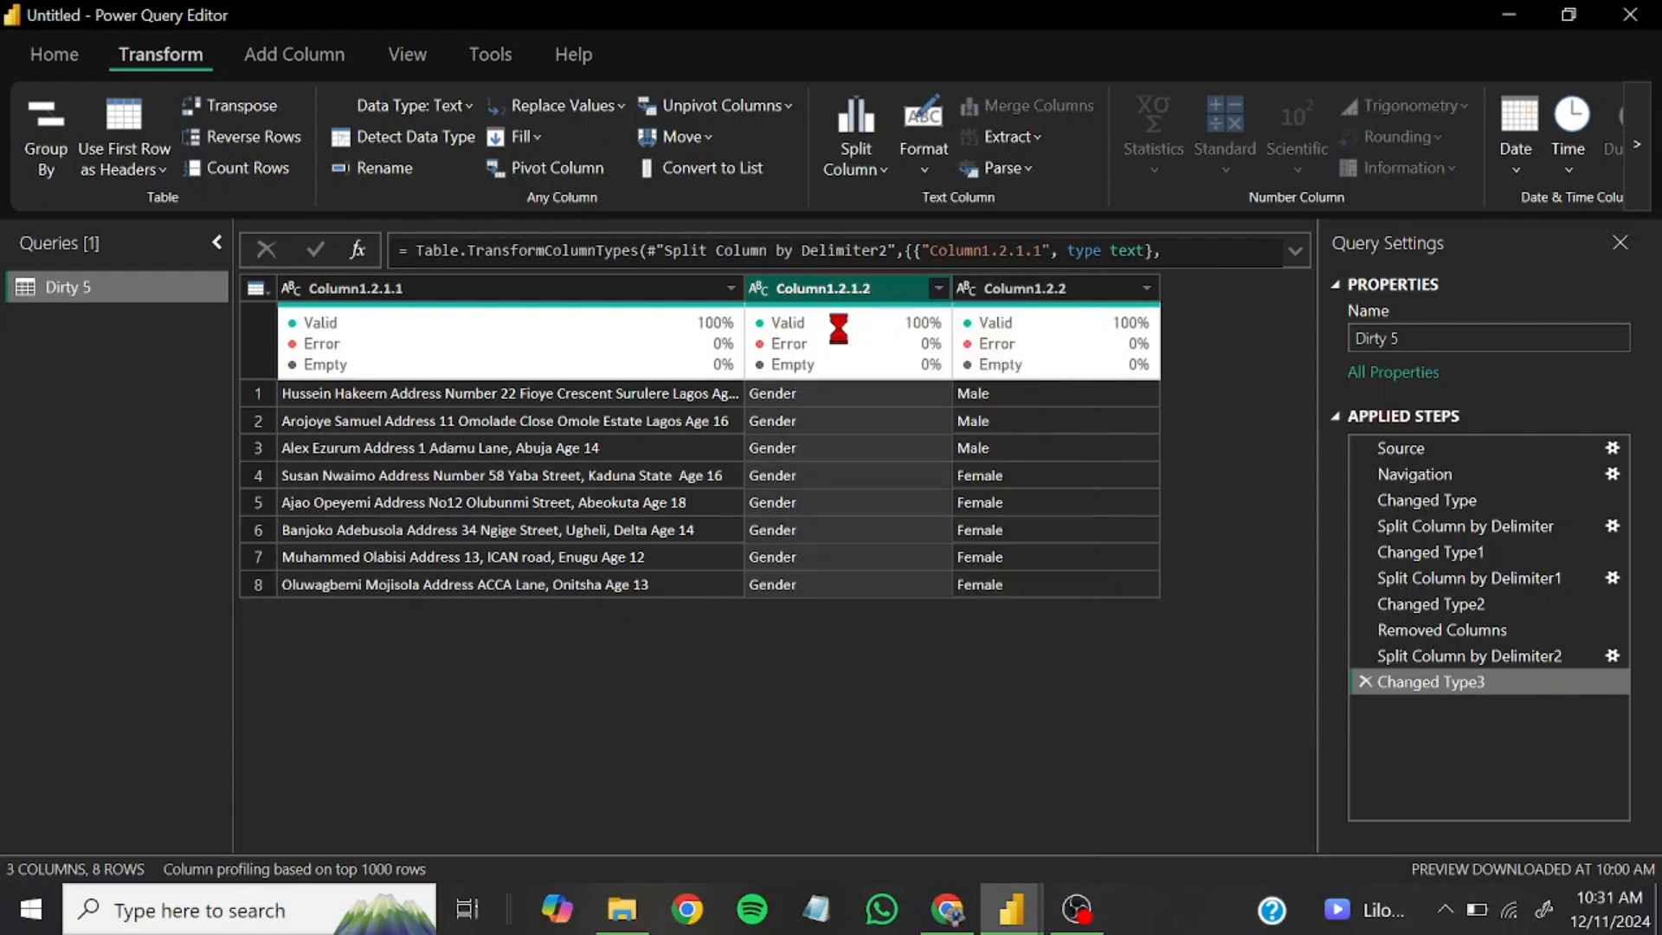
Widen Column1.2.1.1 and split it by the space delimiter at the right-most delimiter to separate the age number
left_click_drag(743, 288, 807, 288)
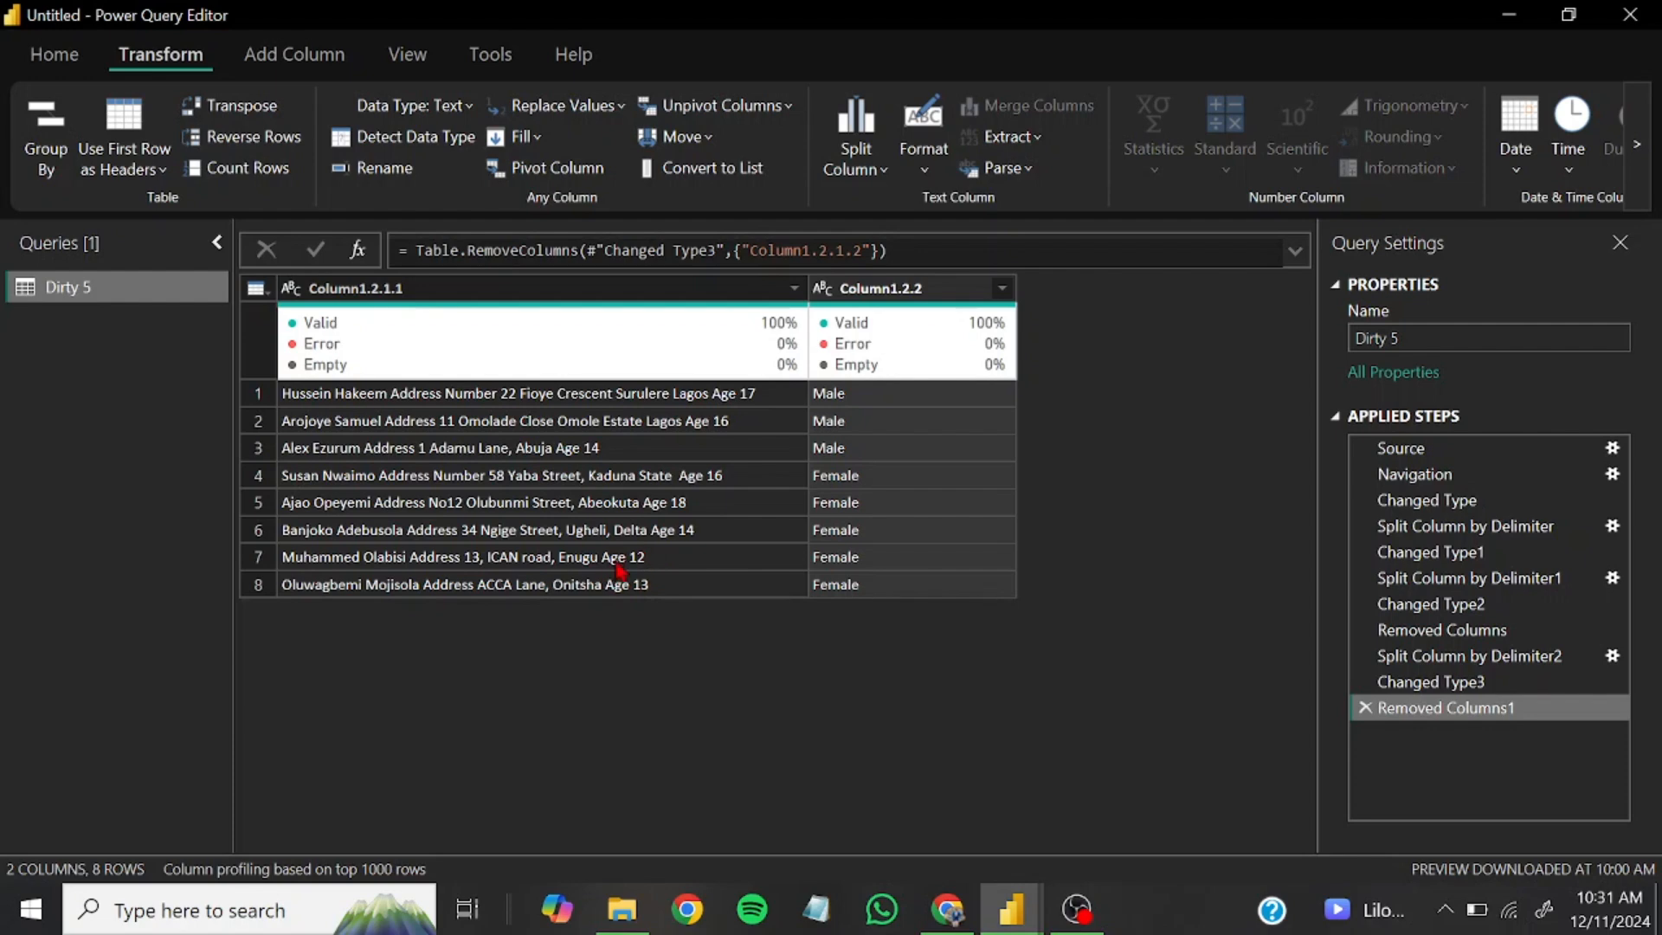
left_click(622, 294)
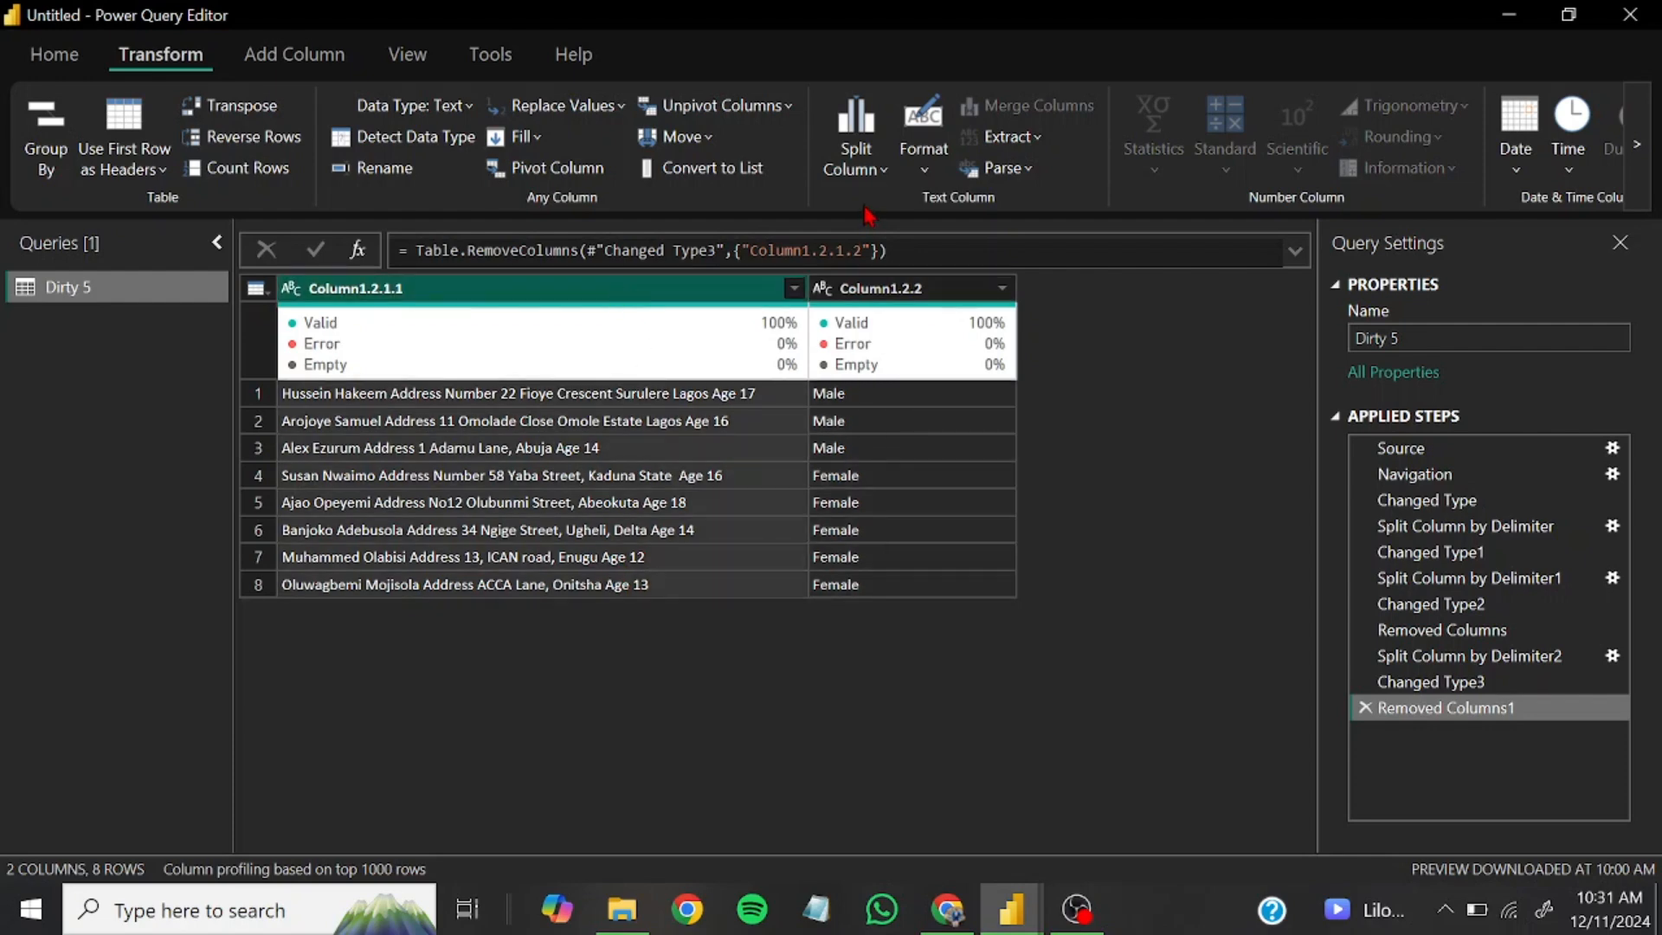
left_click(857, 151)
left_click(916, 216)
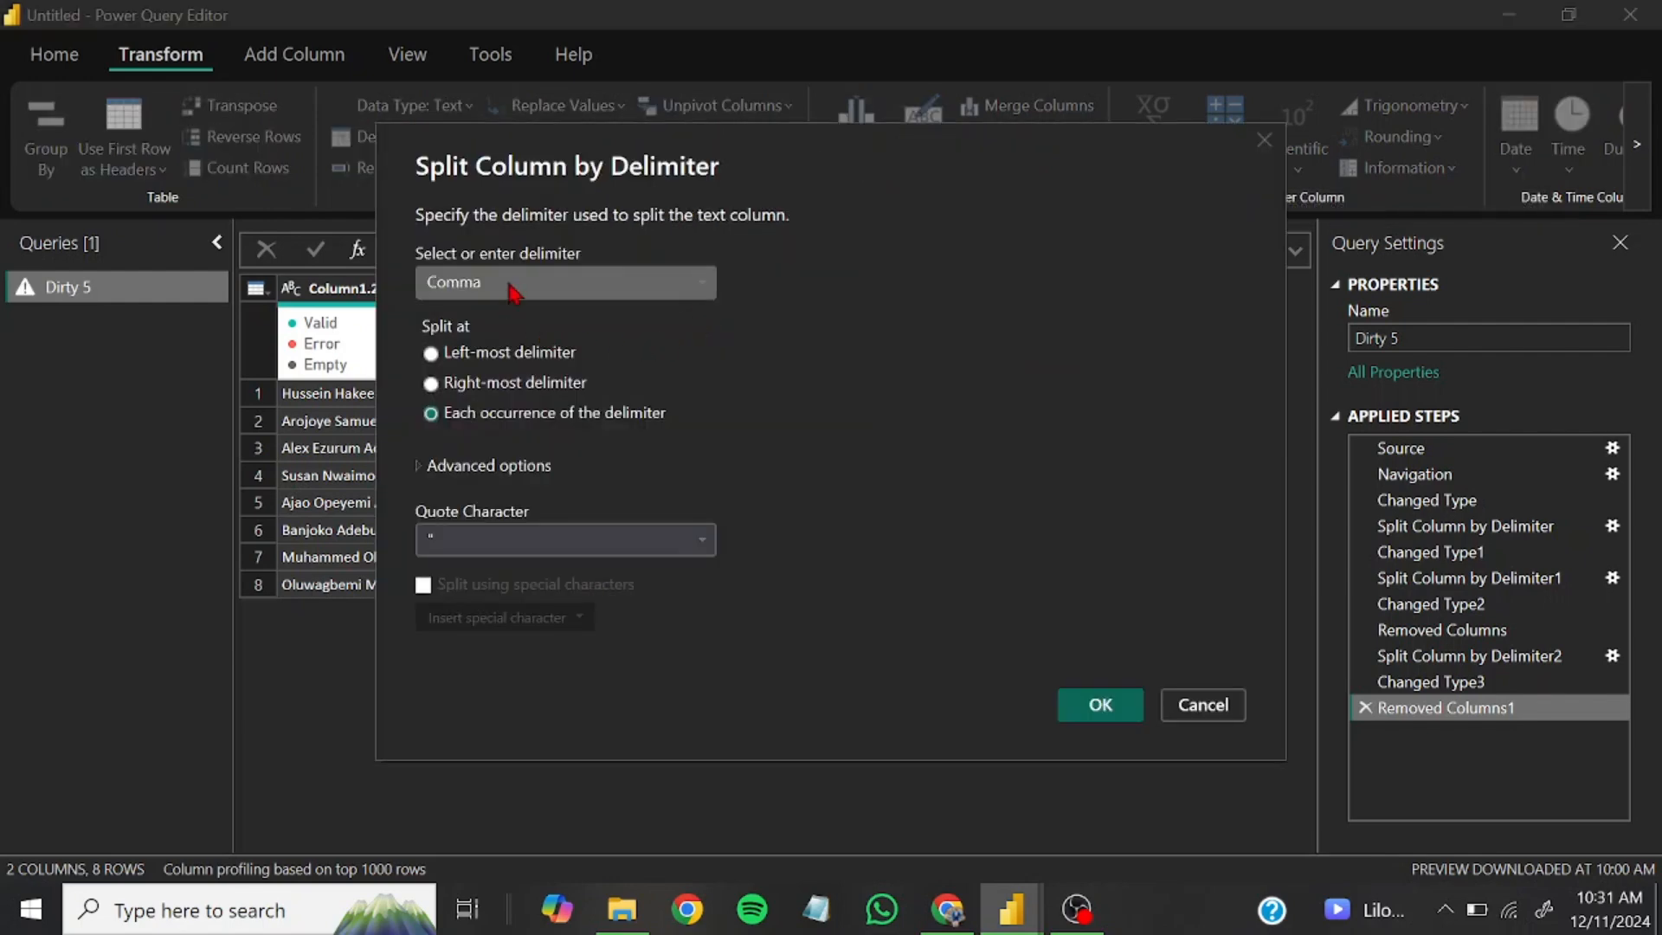
left_click(510, 291)
left_click(467, 421)
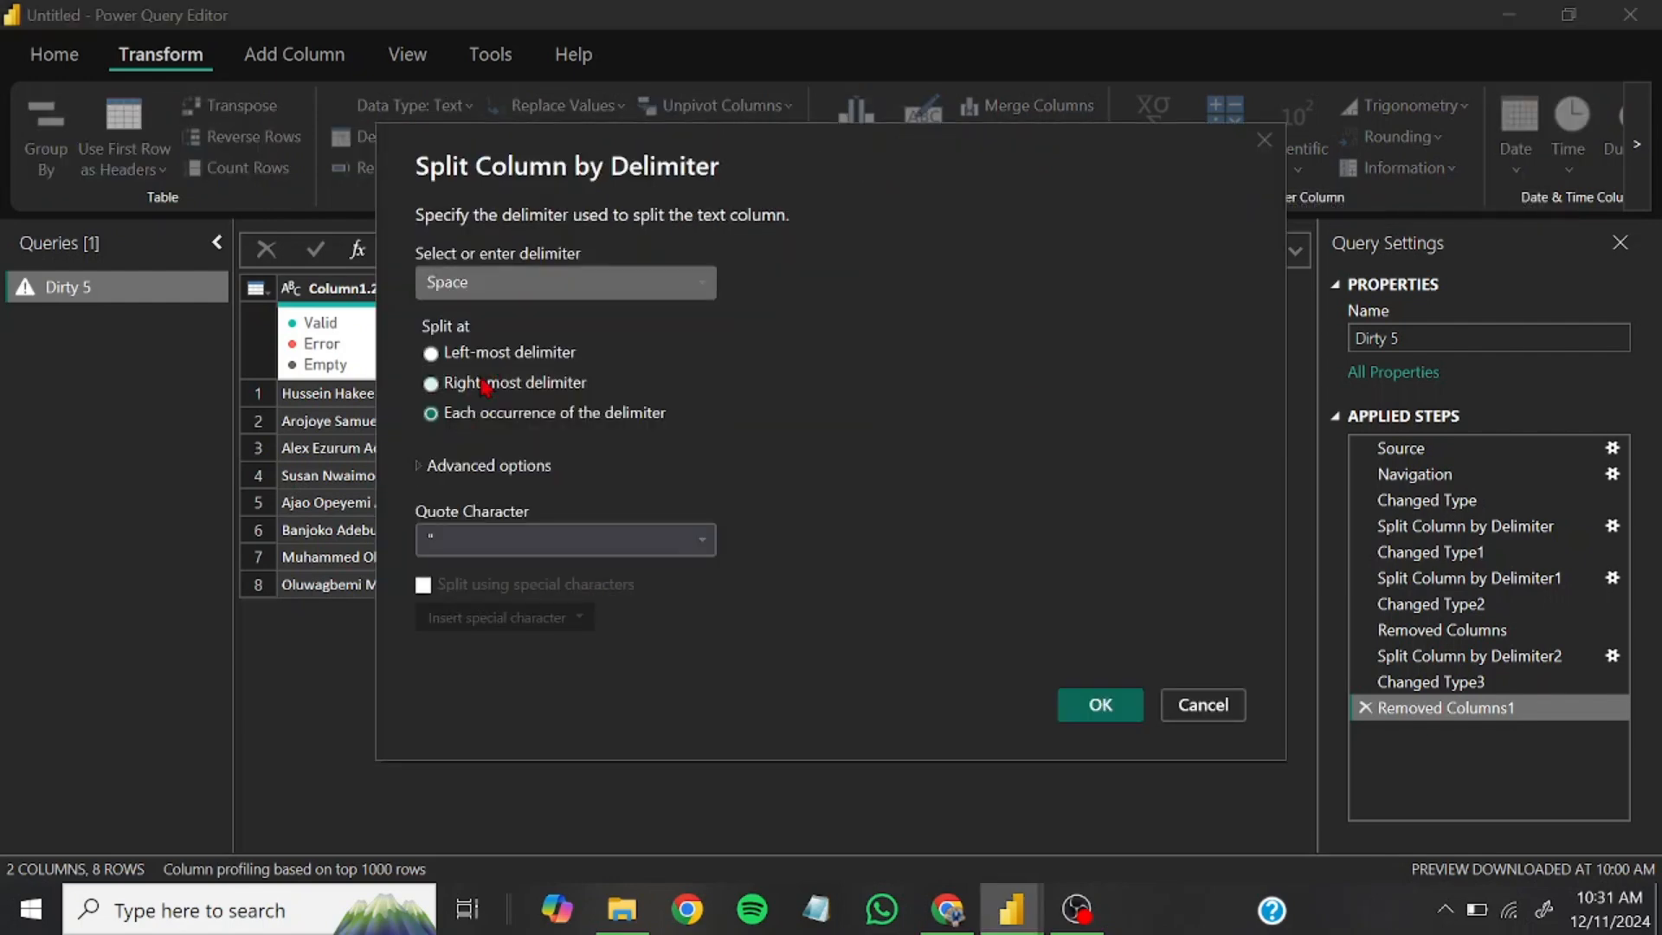
left_click(486, 383)
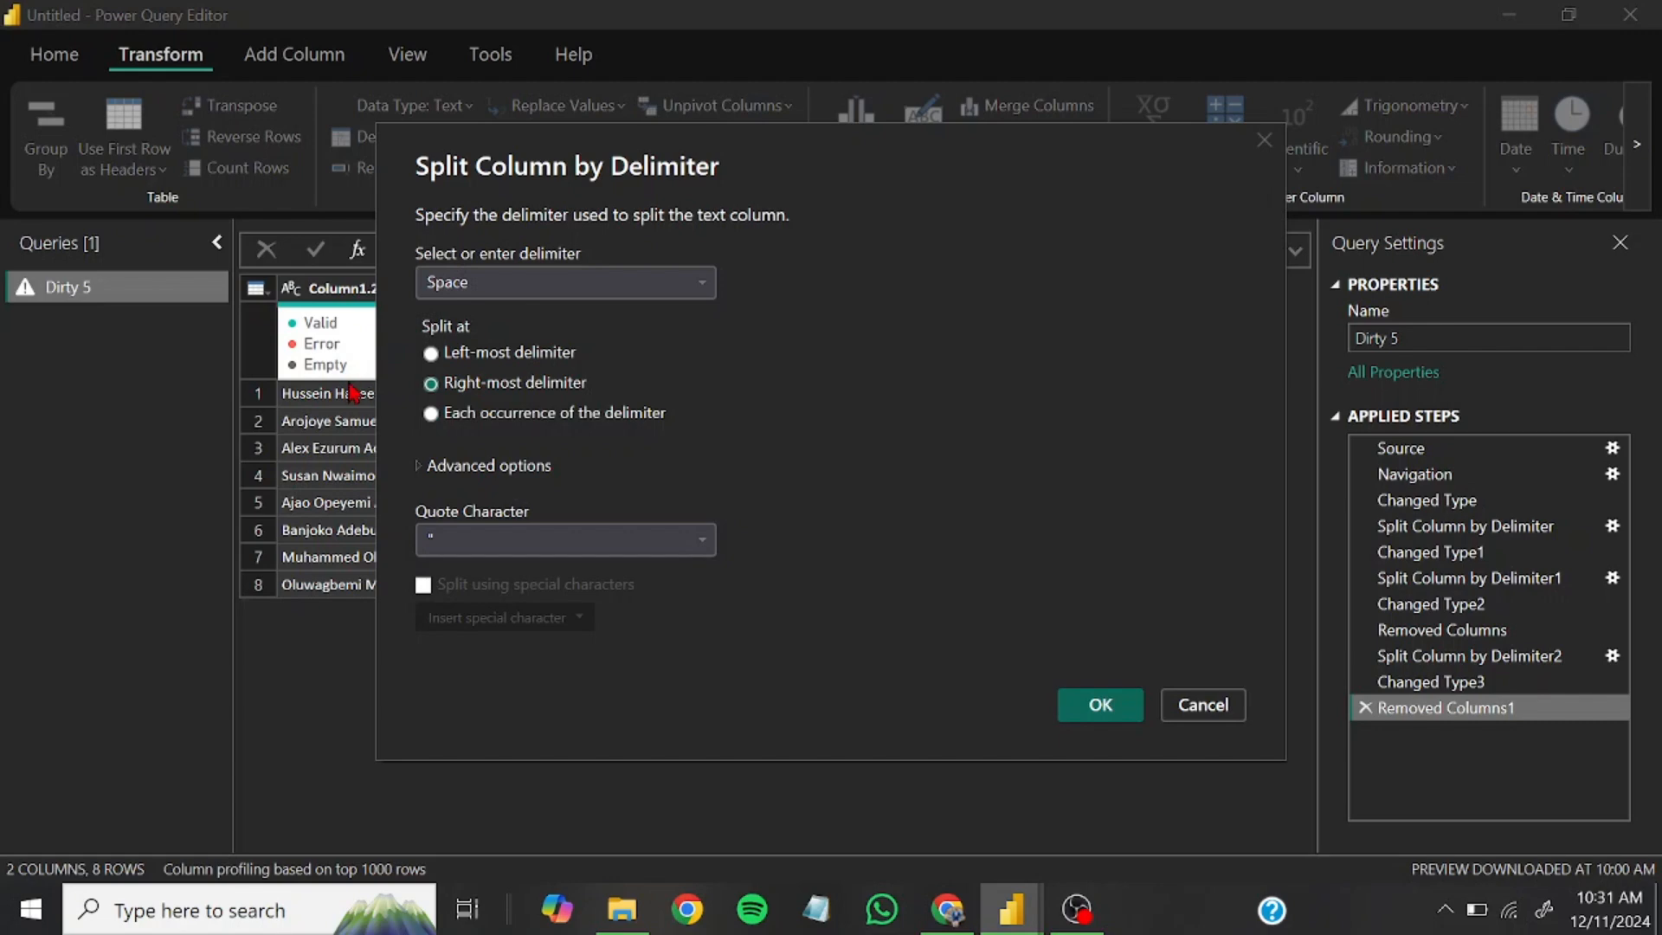
left_click(1101, 702)
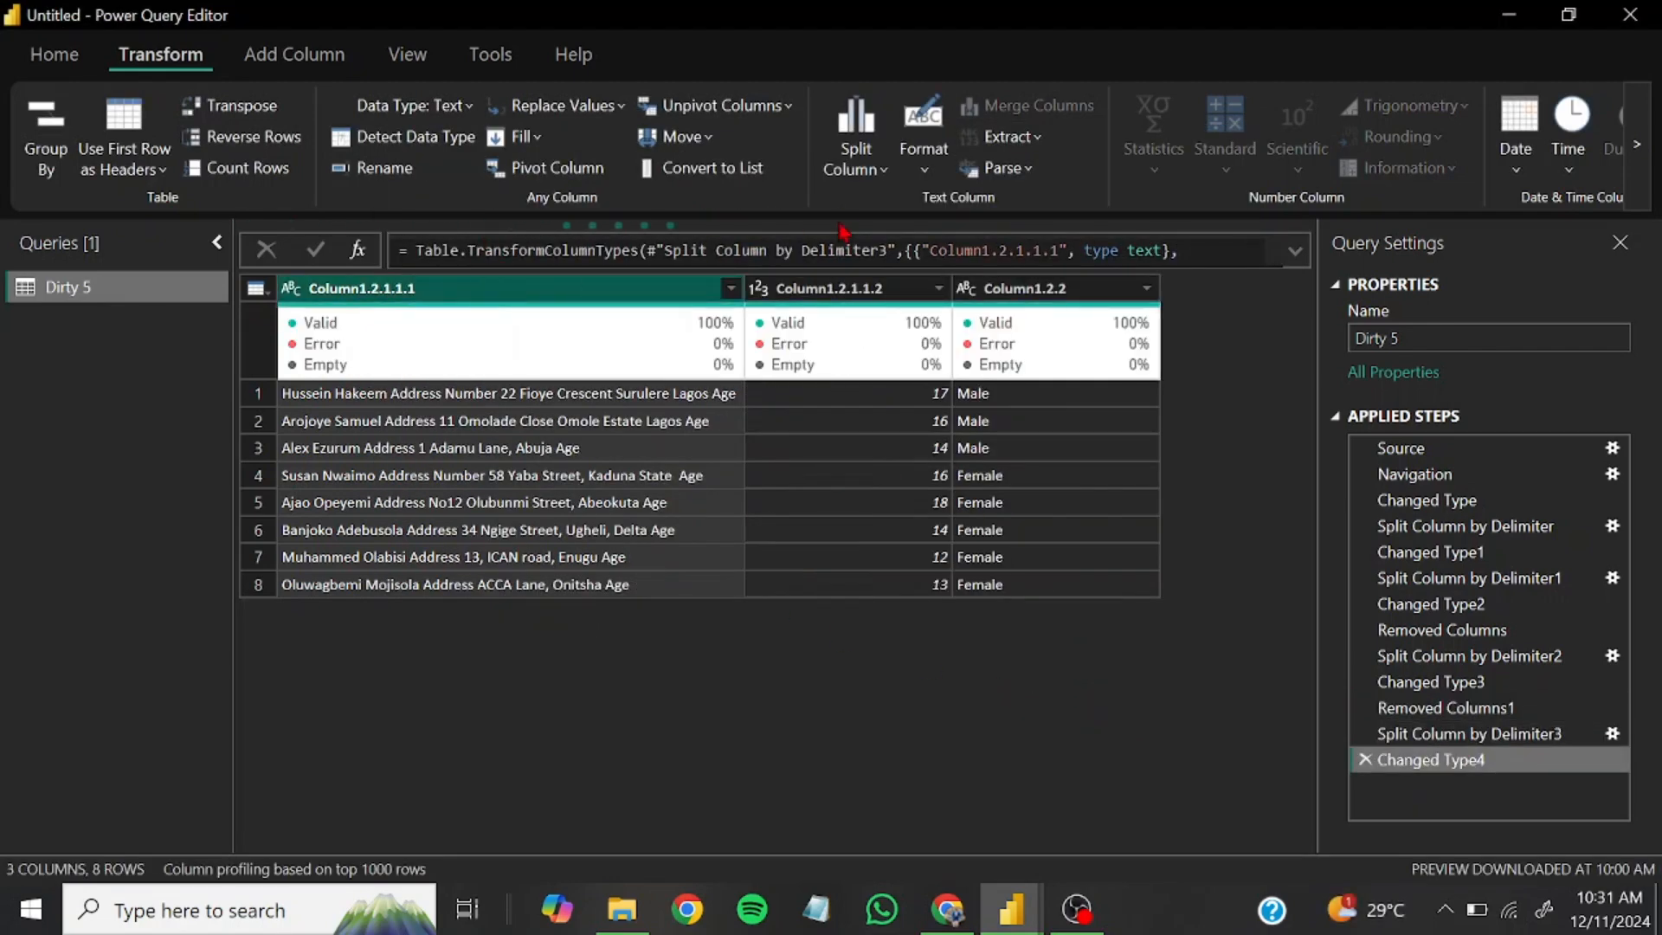
Split Column1.2.1.1.1 by the space delimiter at the right-most delimiter to separate the word Age
left_click(881, 177)
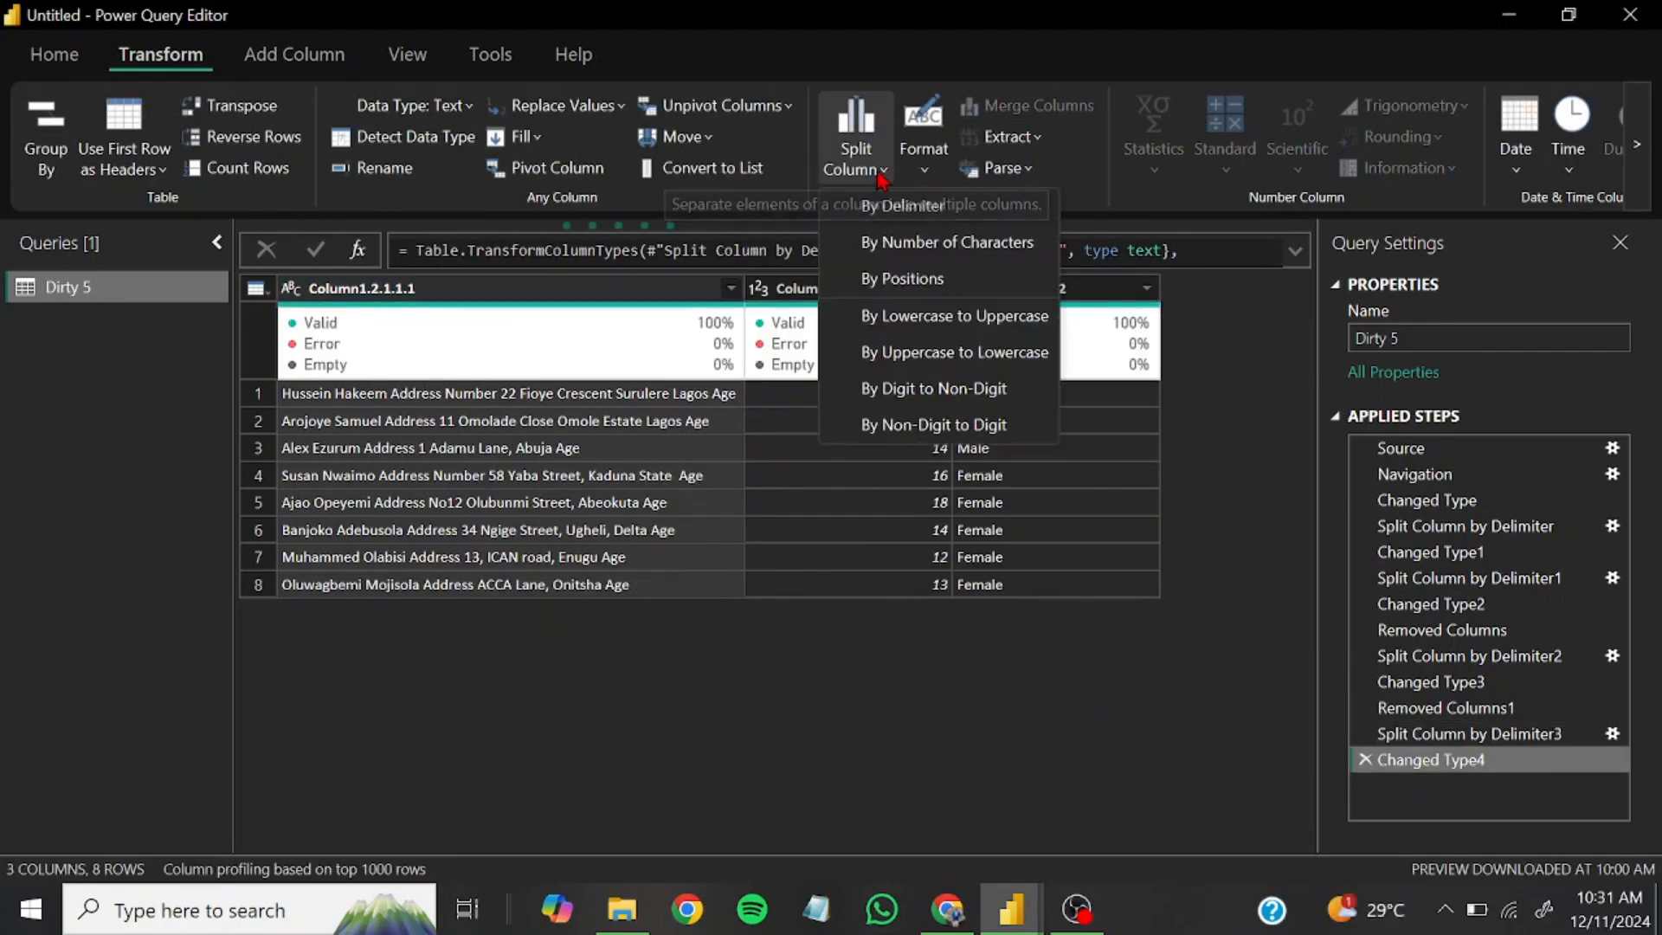
left_click(900, 214)
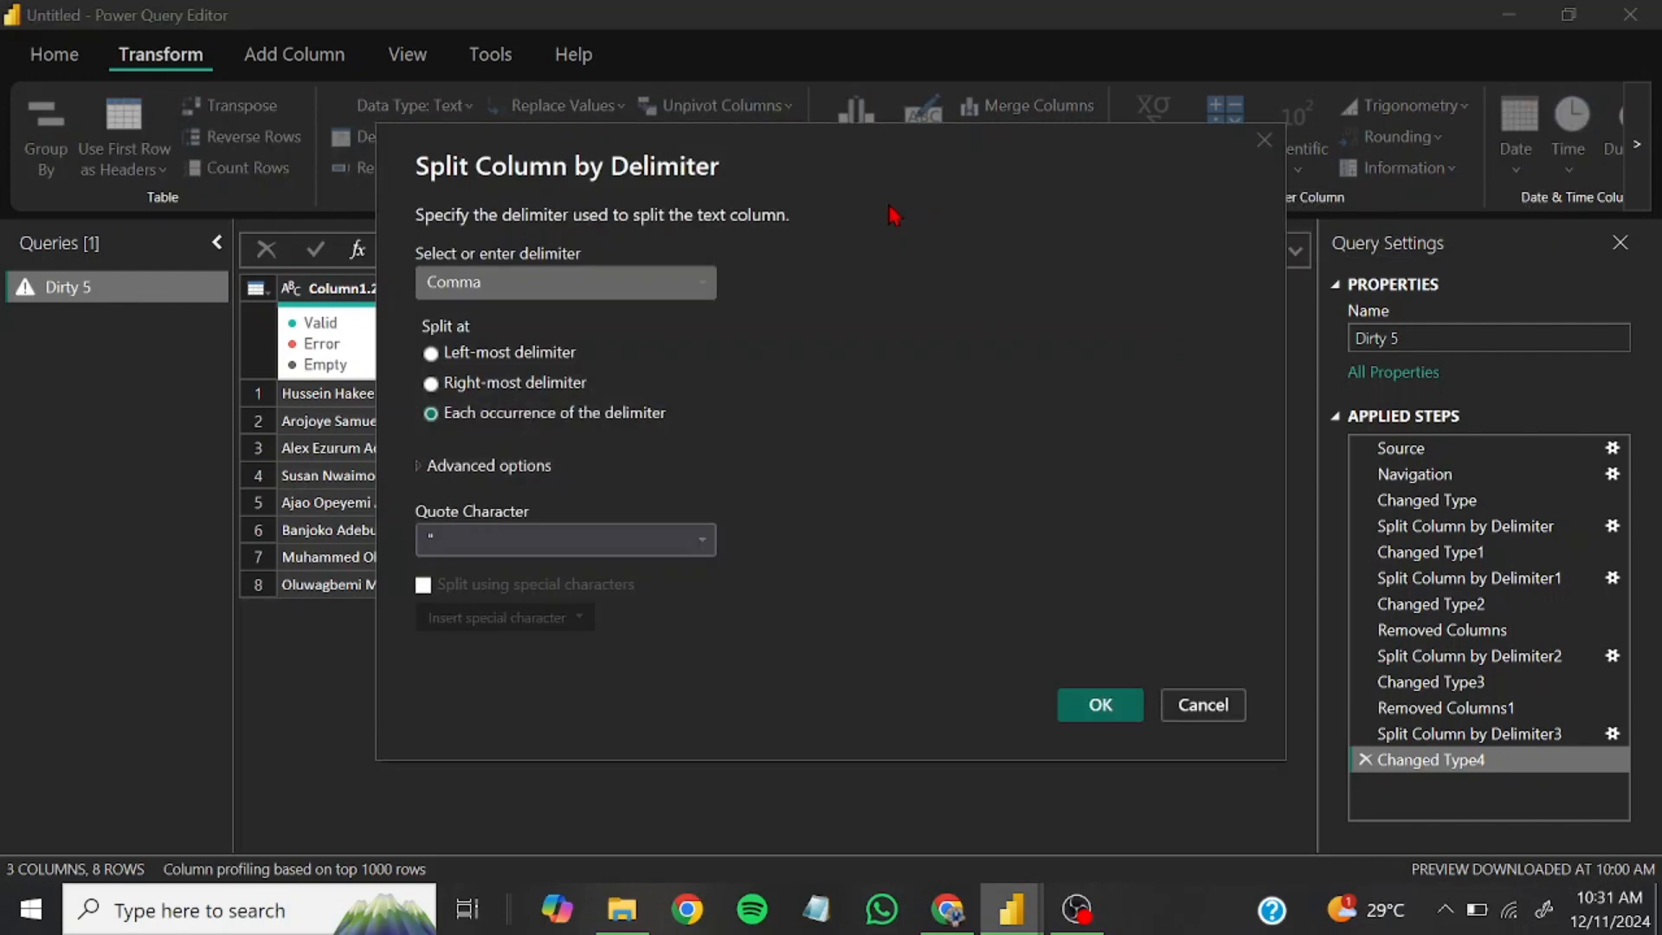
left_click(509, 285)
left_click(450, 422)
left_click(475, 391)
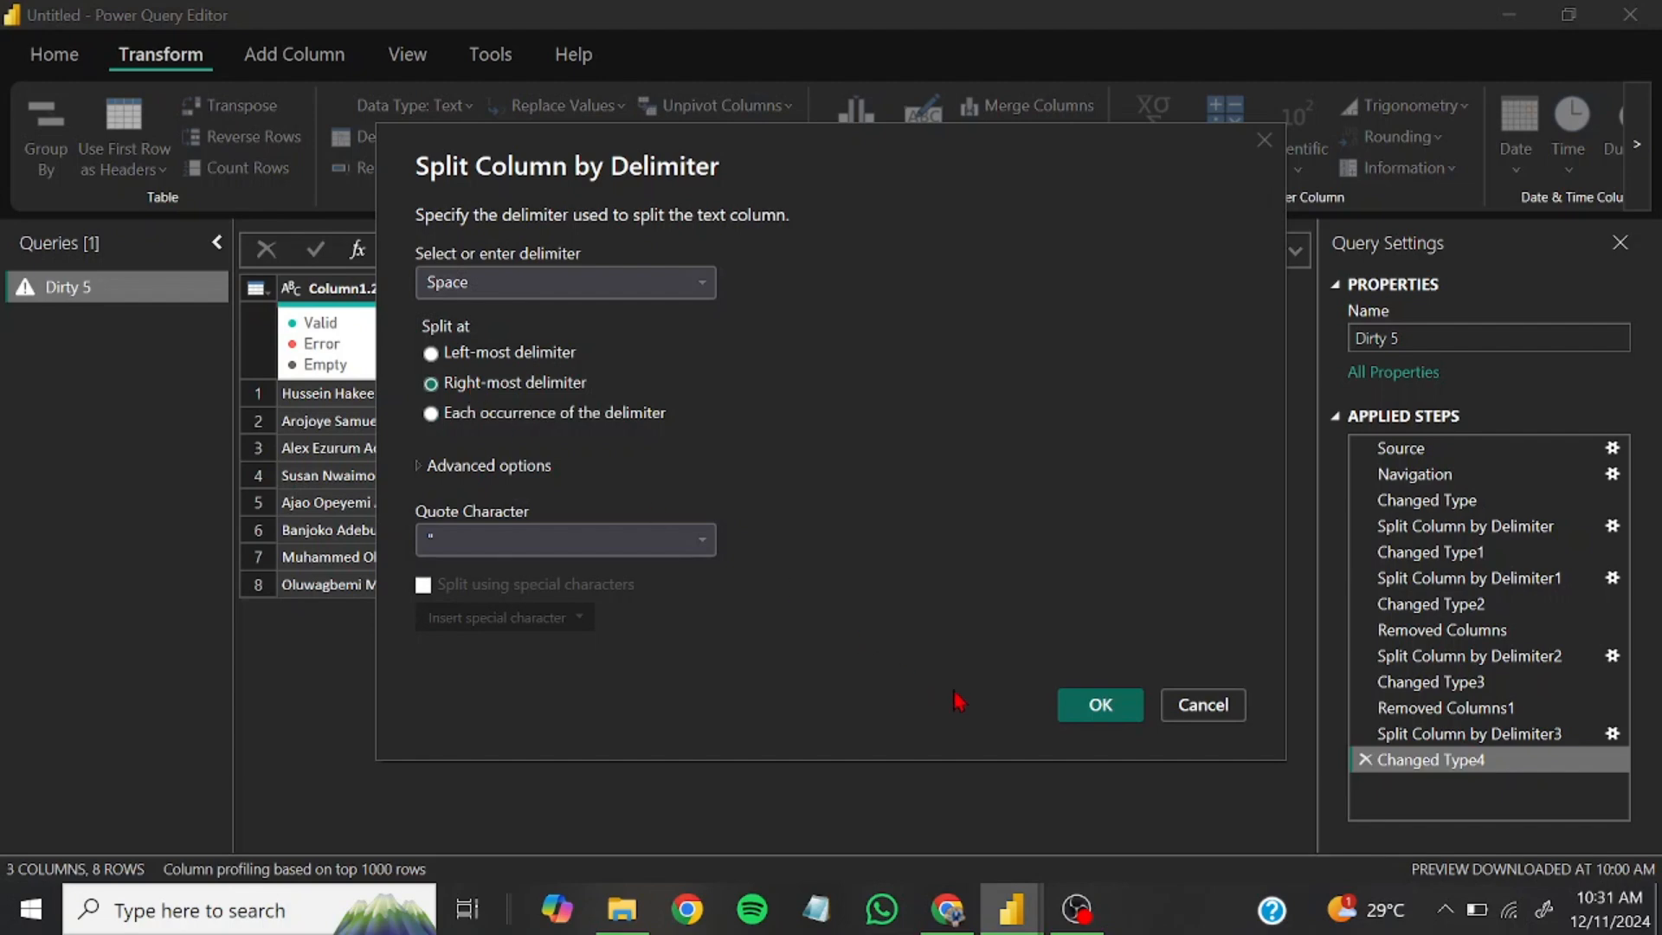
left_click(1084, 703)
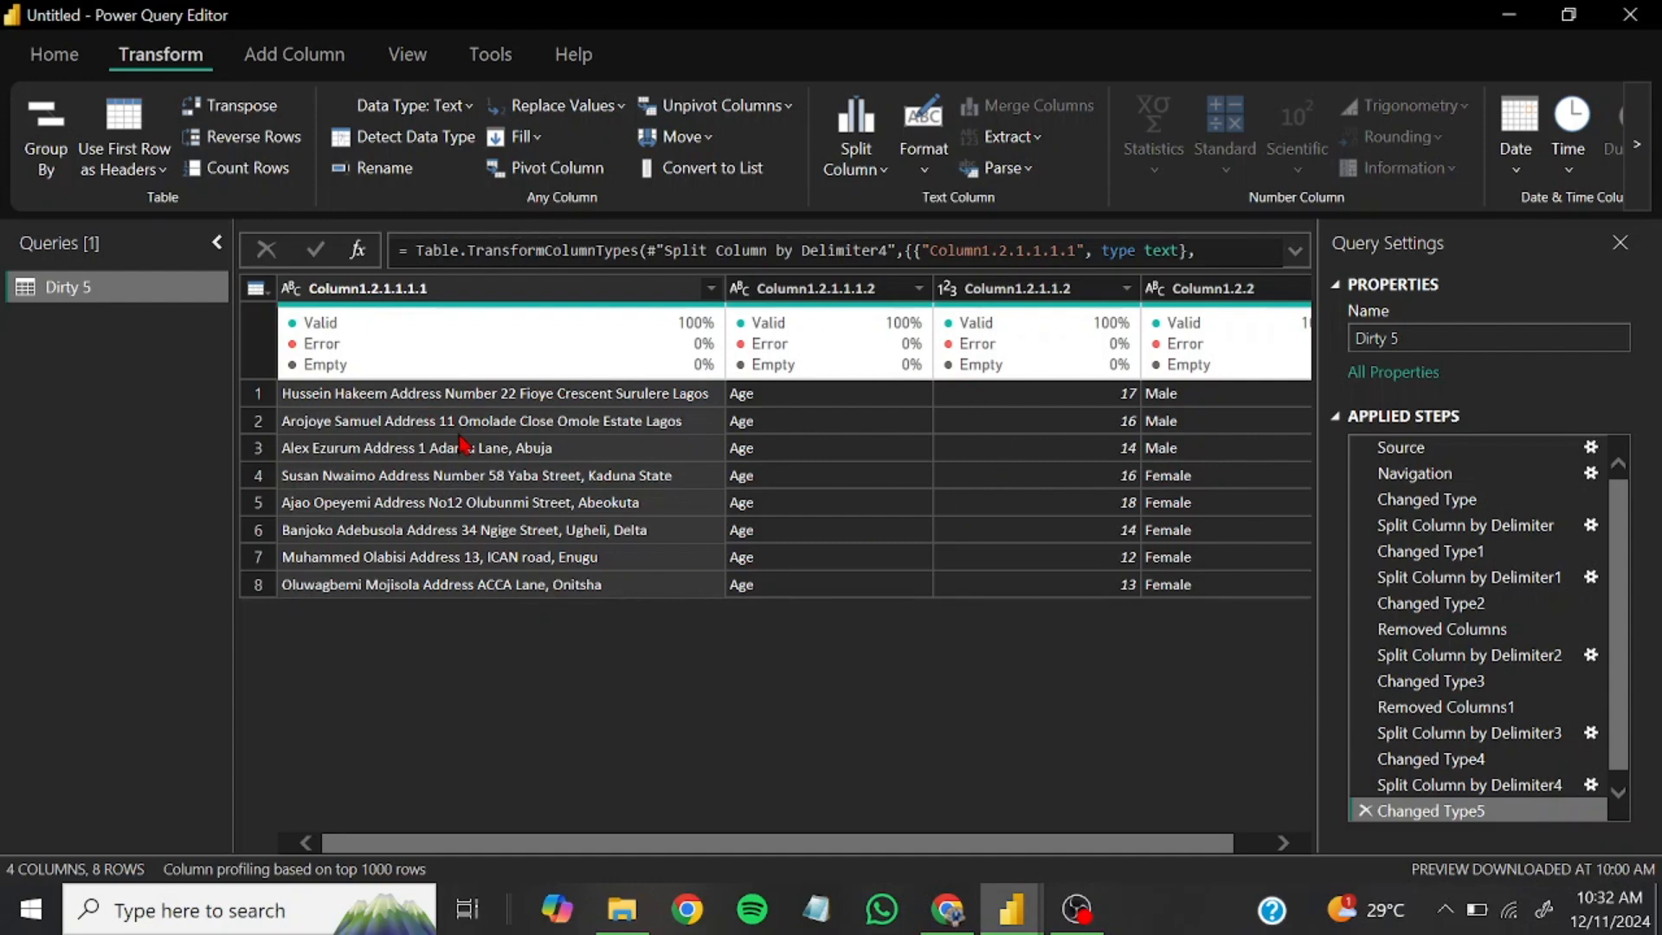
Remove Column1.2.1.1.1.2, which holds only the repeated word Age
left_click(829, 288)
right_click(829, 295)
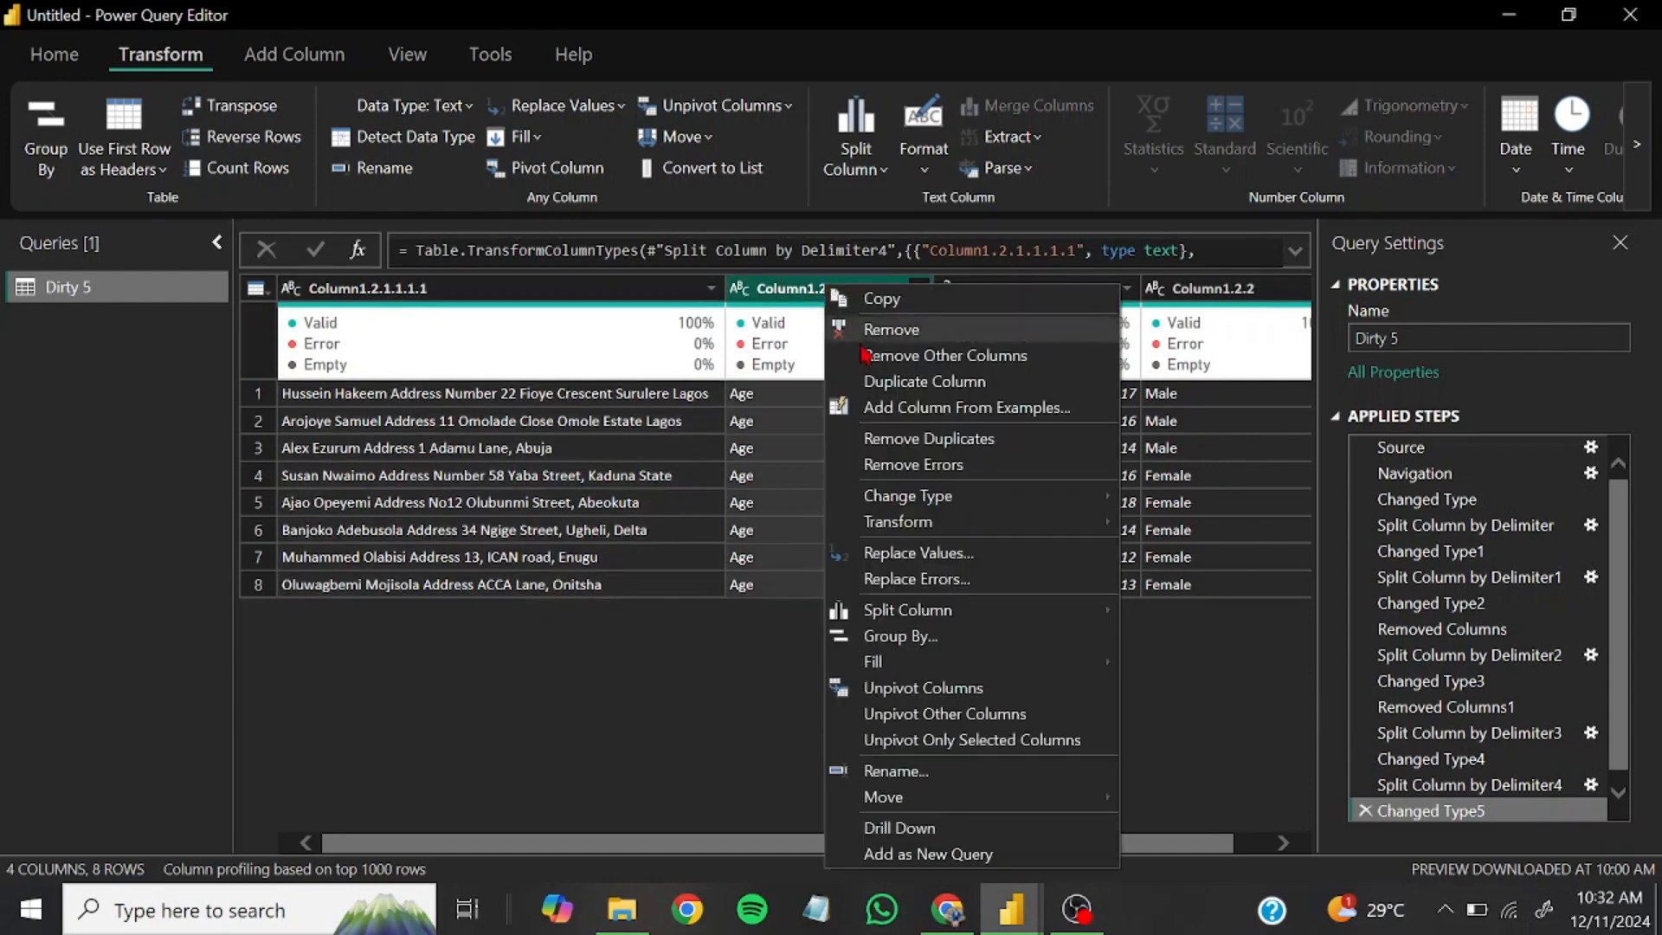
key("Escape")
key("Delete")
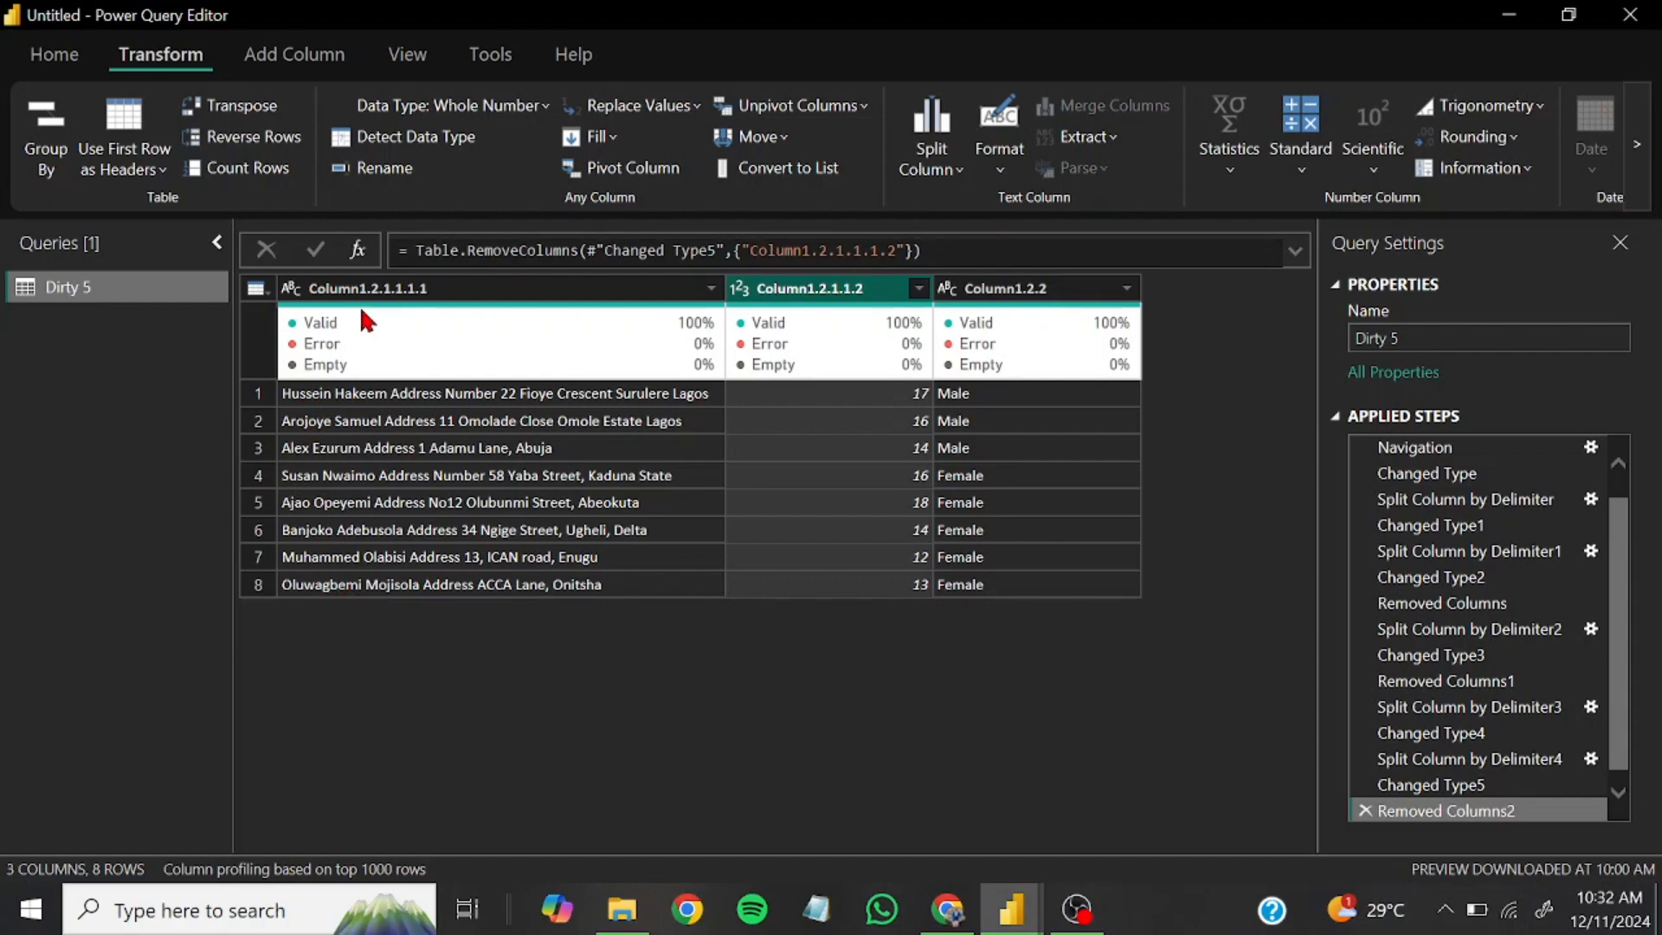
Split the combined name and address column by the space delimiter at the left-most delimiter to separate the first name
left_click(385, 294)
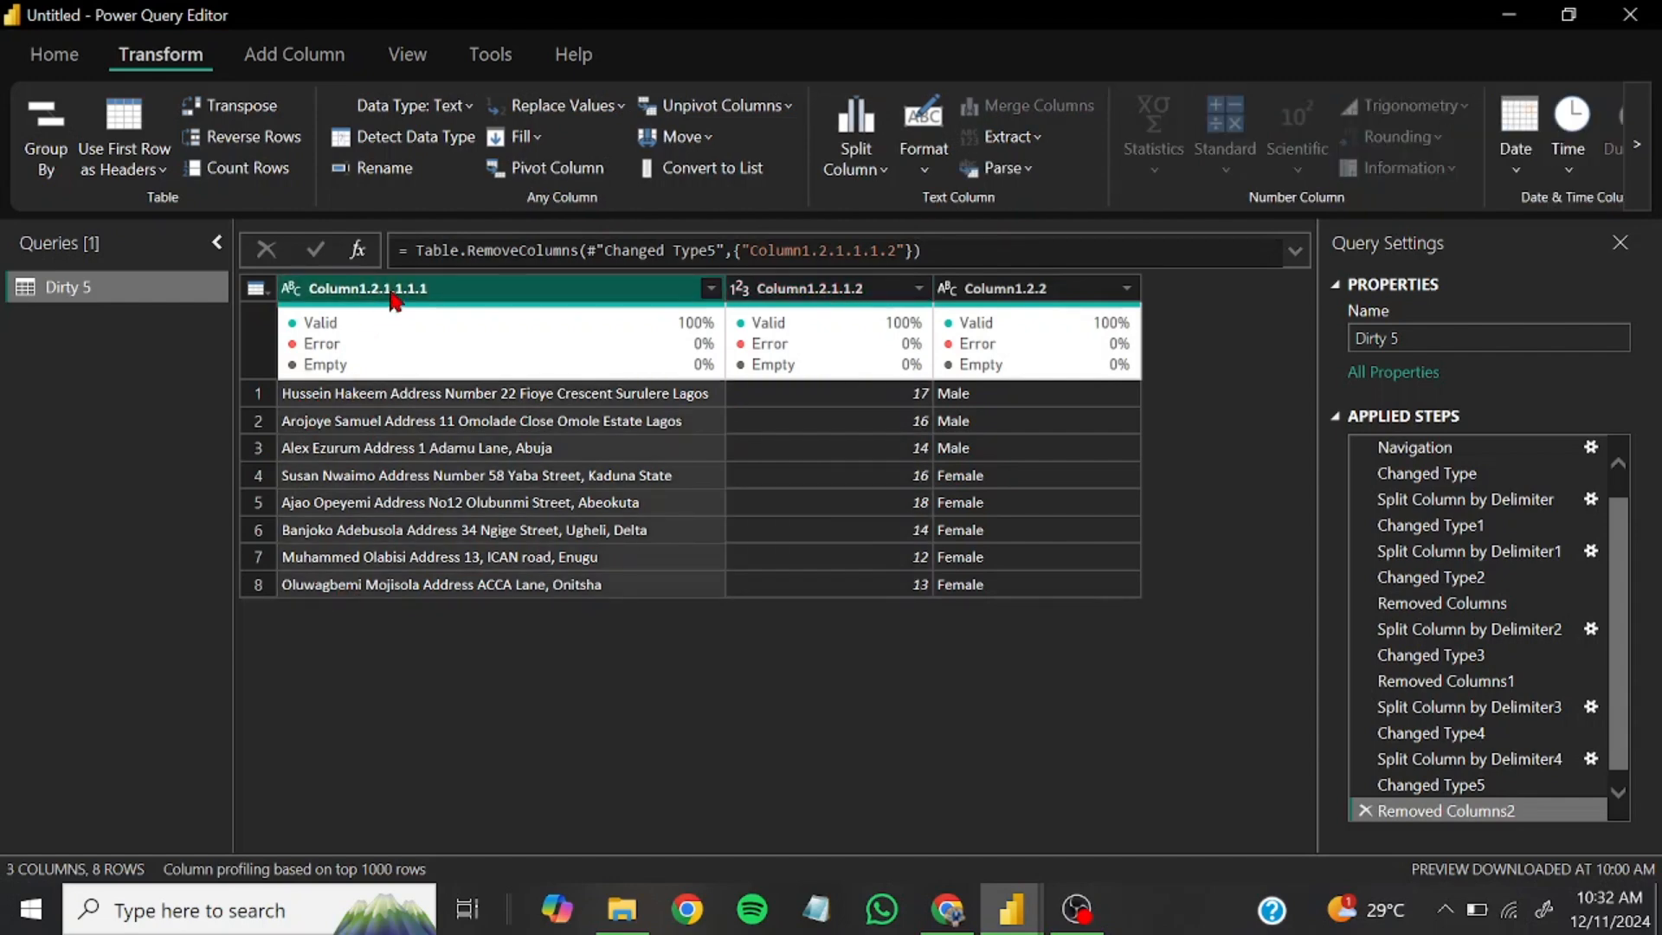
left_click(880, 173)
left_click(888, 211)
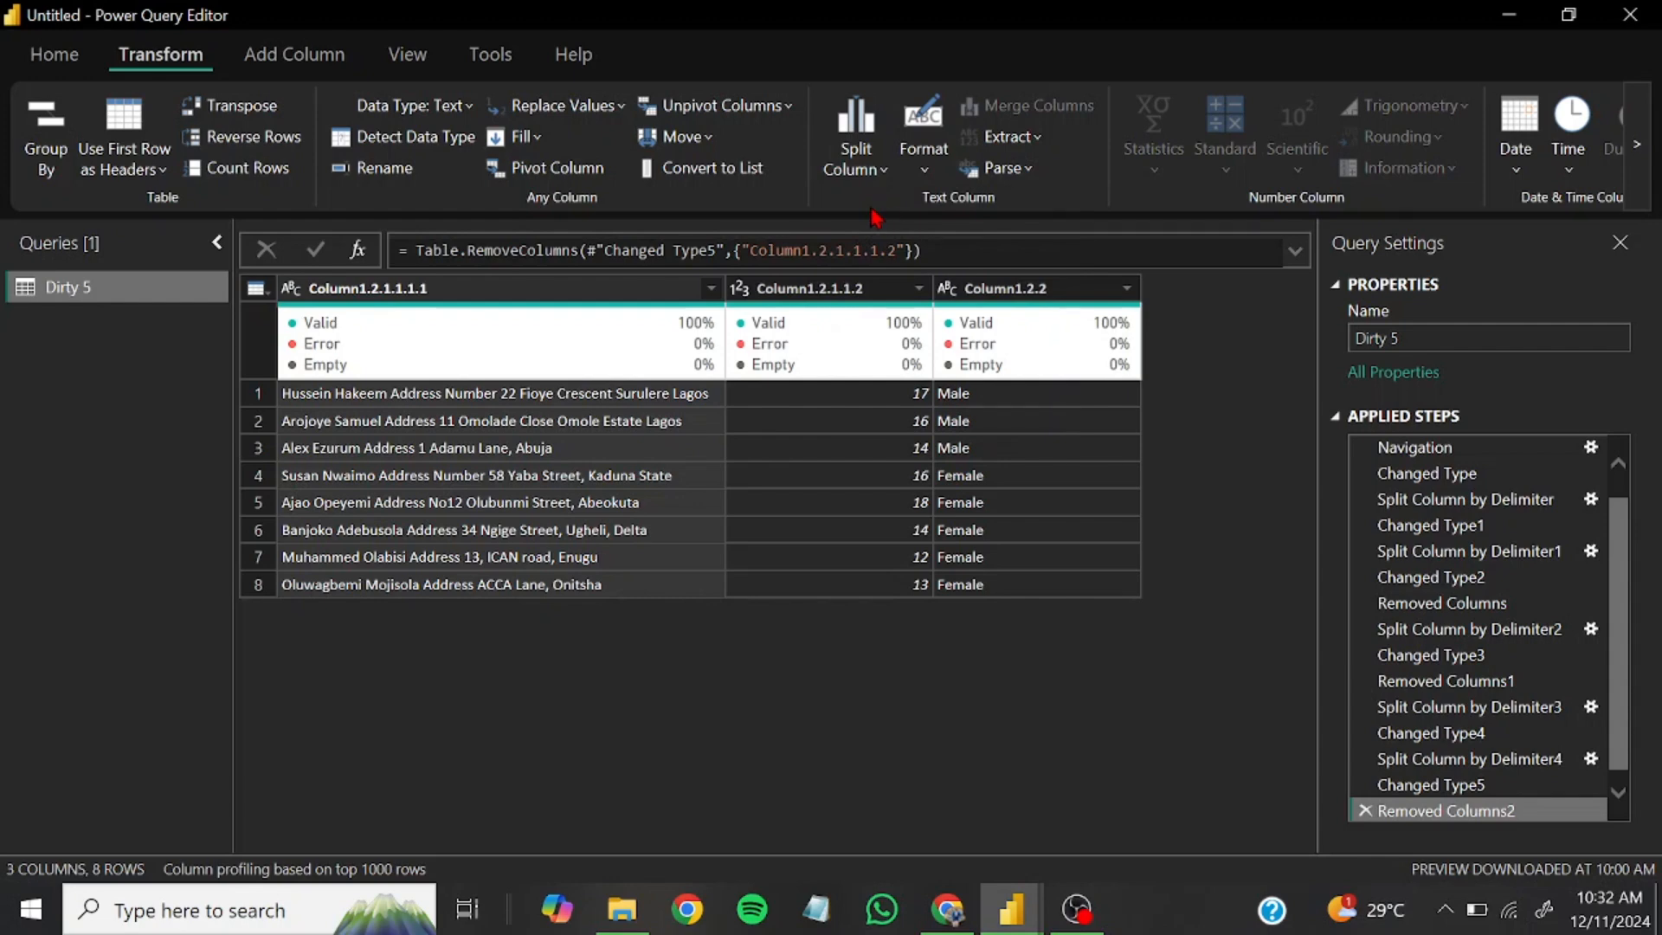
left_click(857, 155)
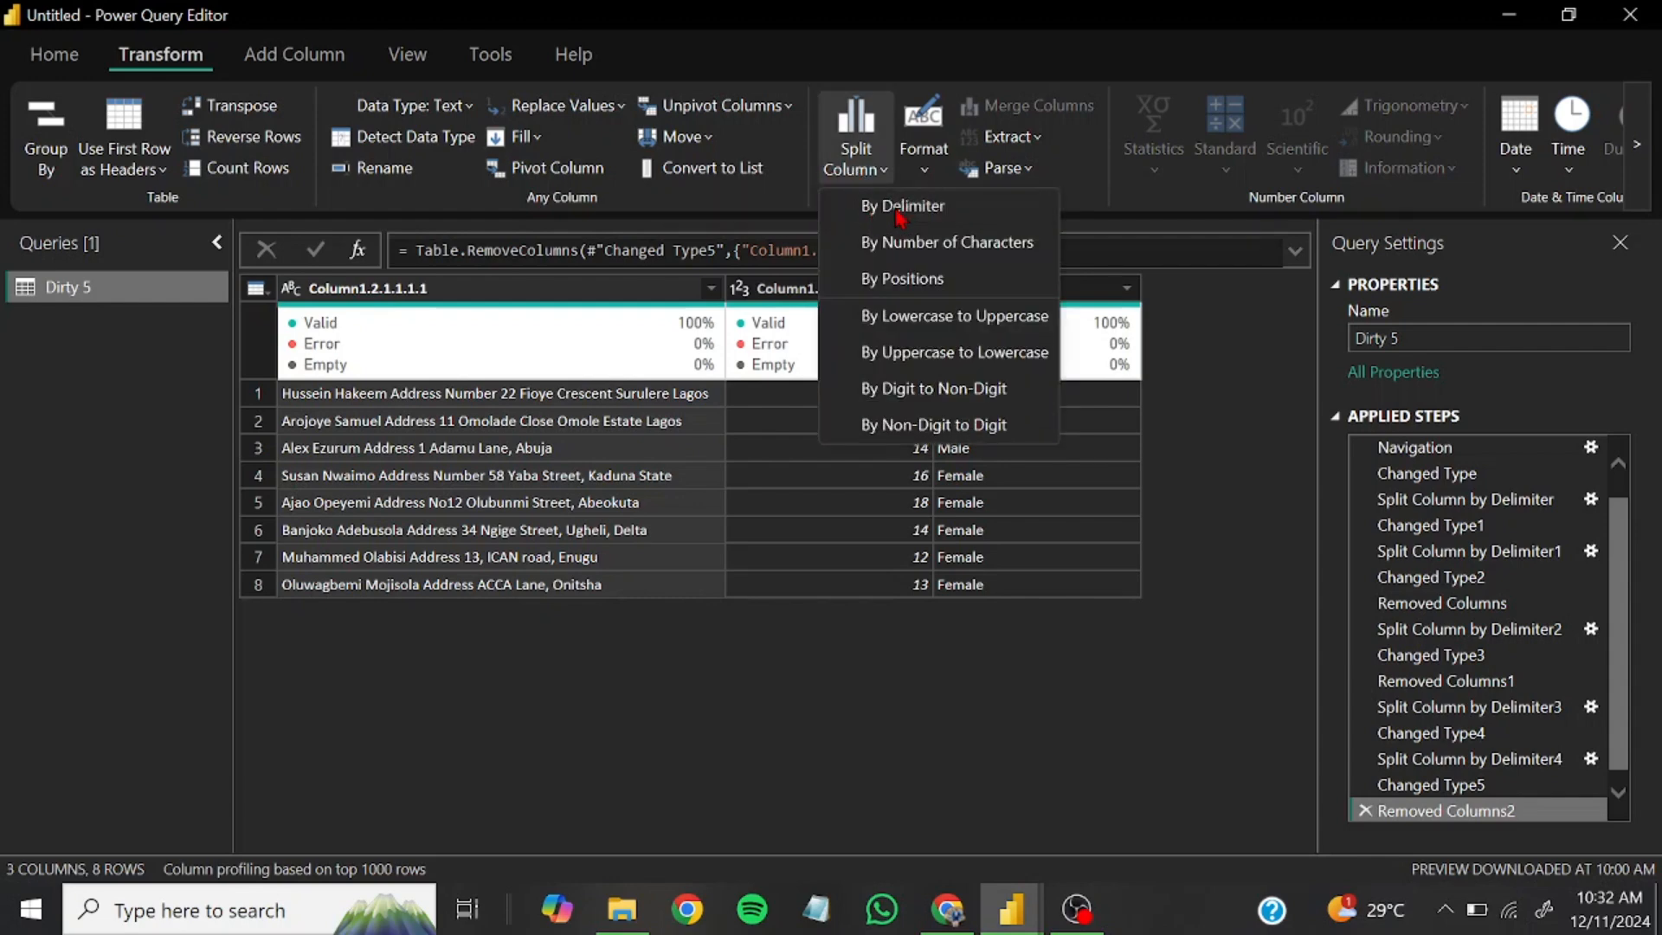
left_click(898, 210)
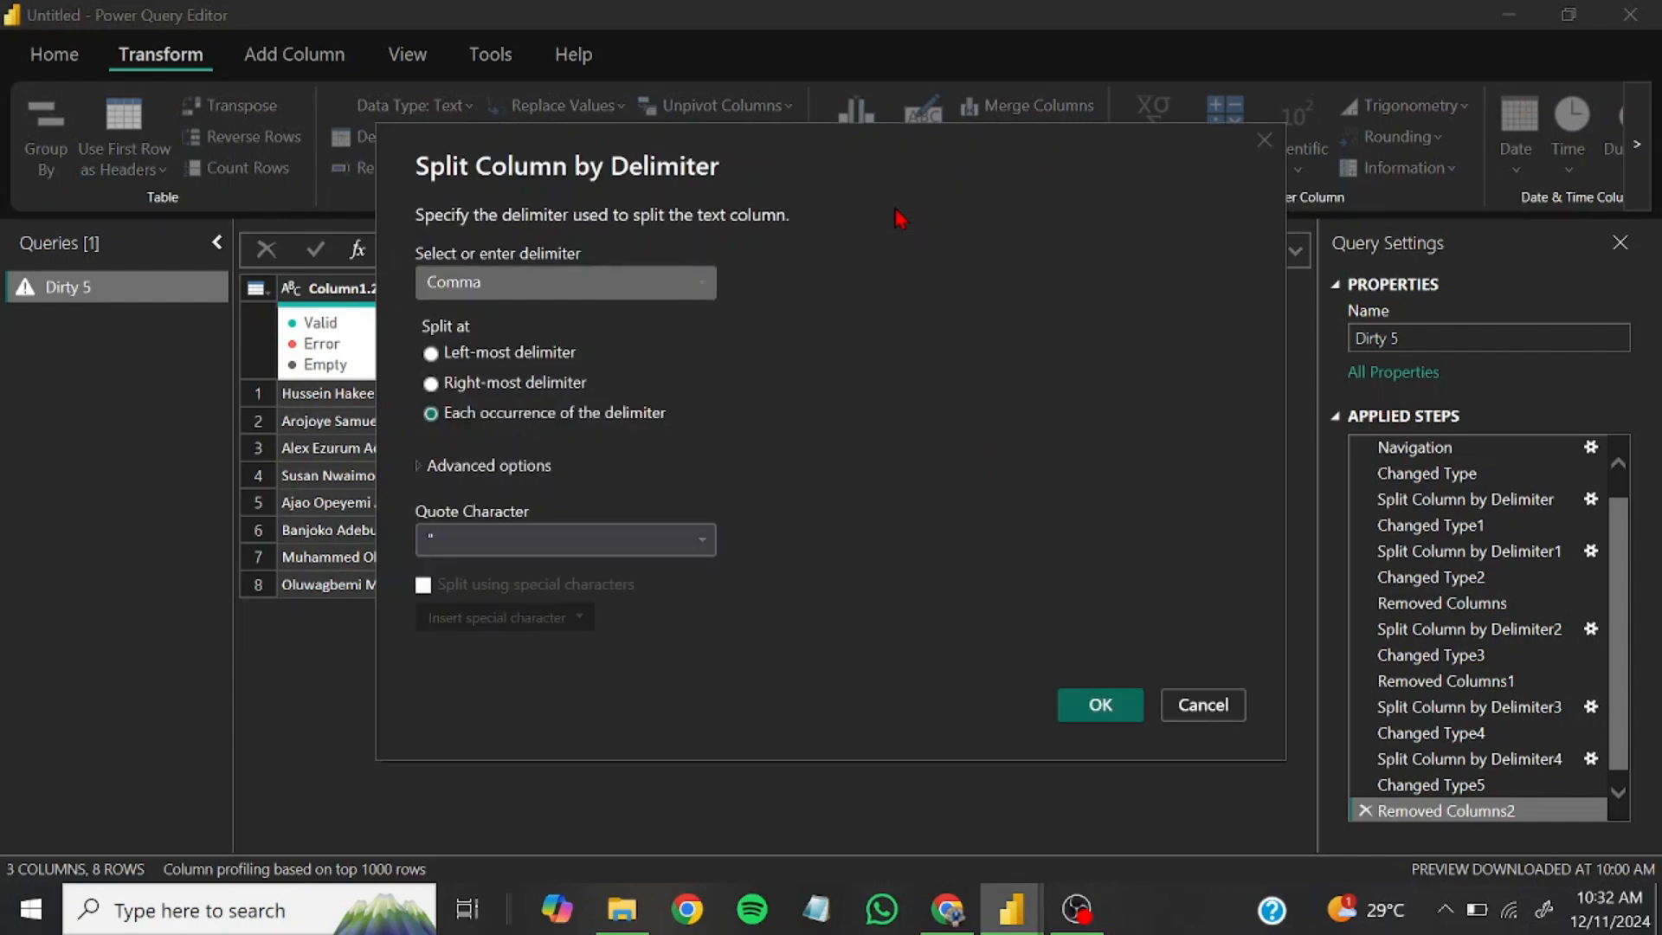
left_click(520, 352)
left_click(508, 285)
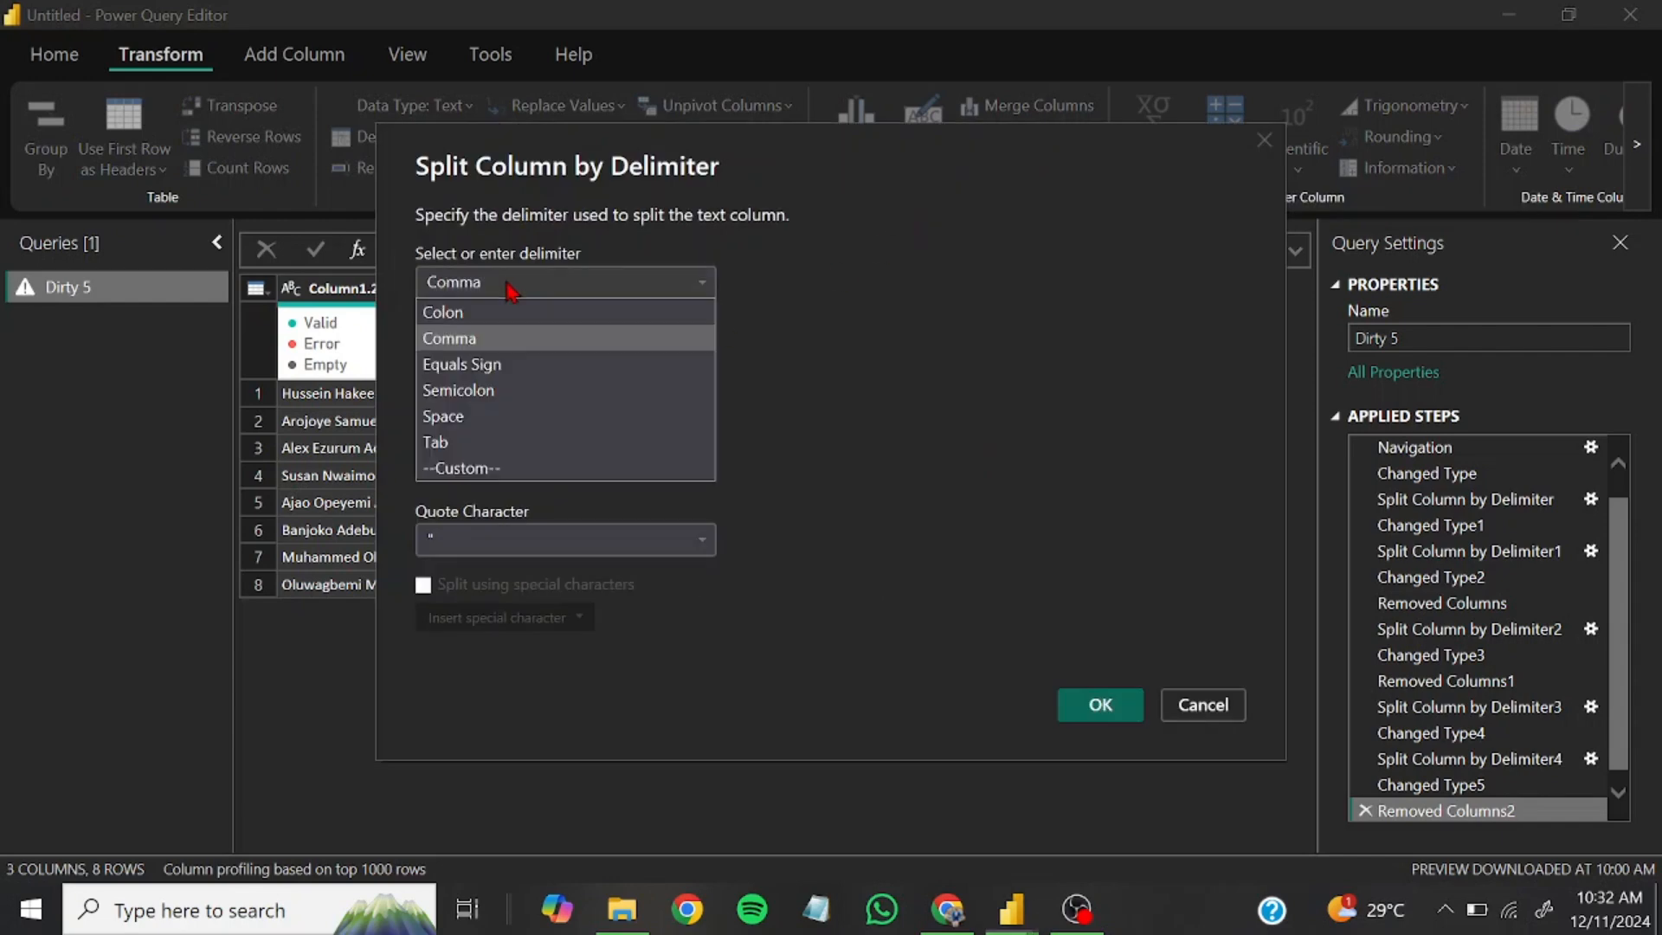
left_click(472, 422)
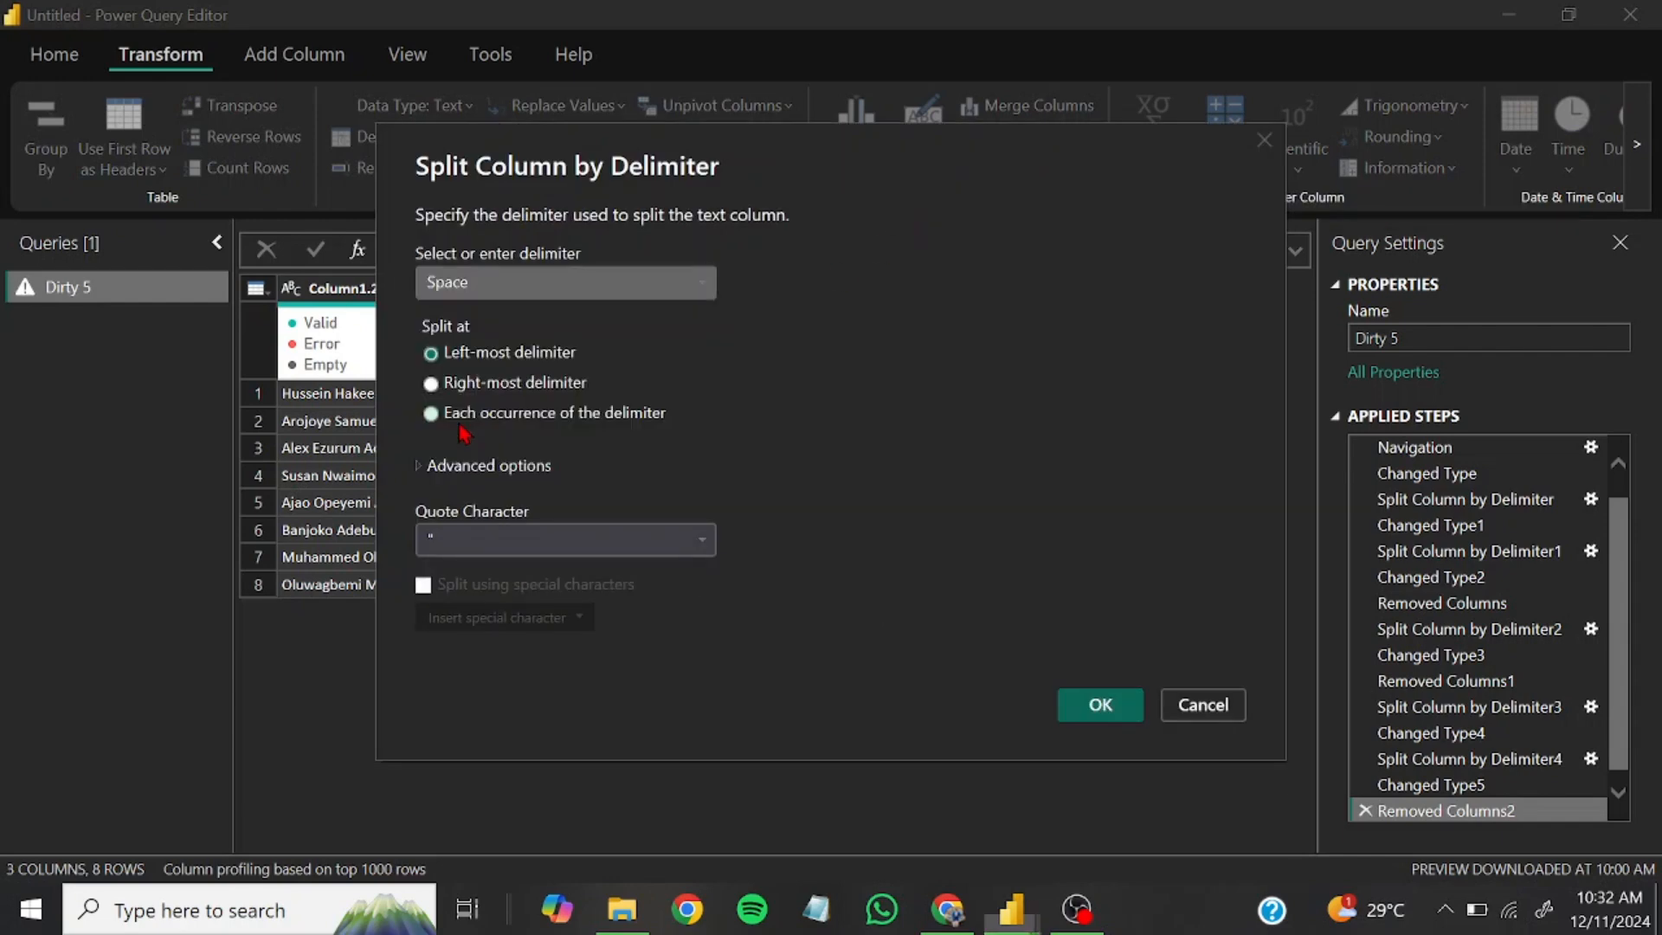
left_click(1099, 703)
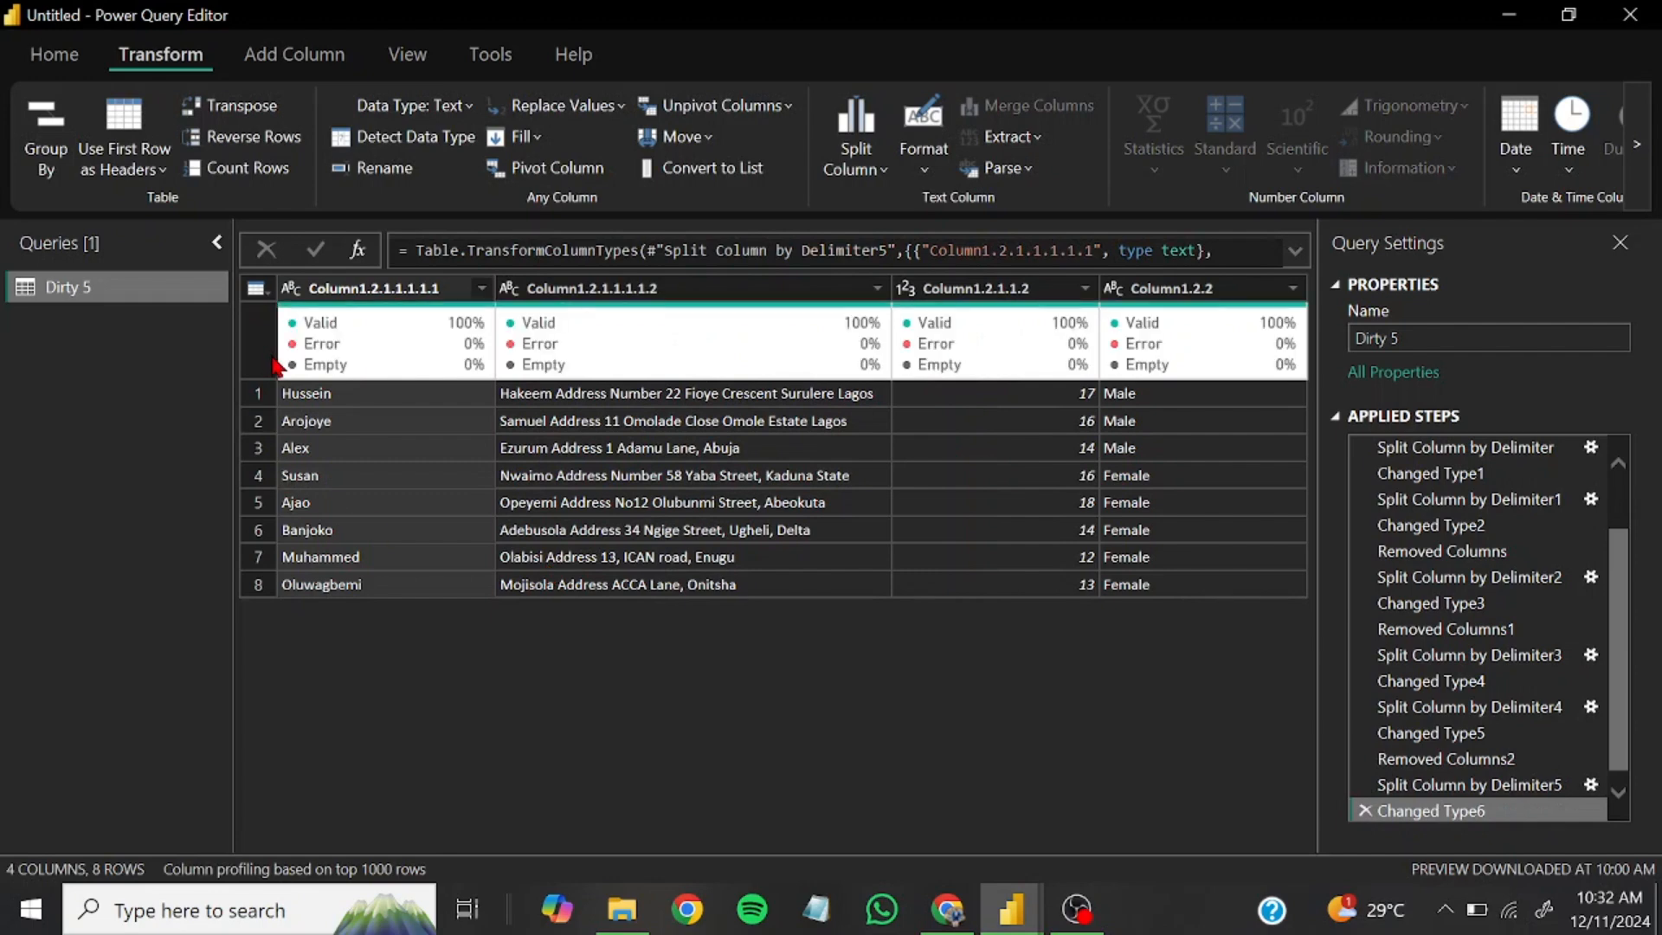
Split Column1.2.1.1.1.1.2 by the space delimiter at the left-most delimiter to separate the last name from the address
left_click(681, 296)
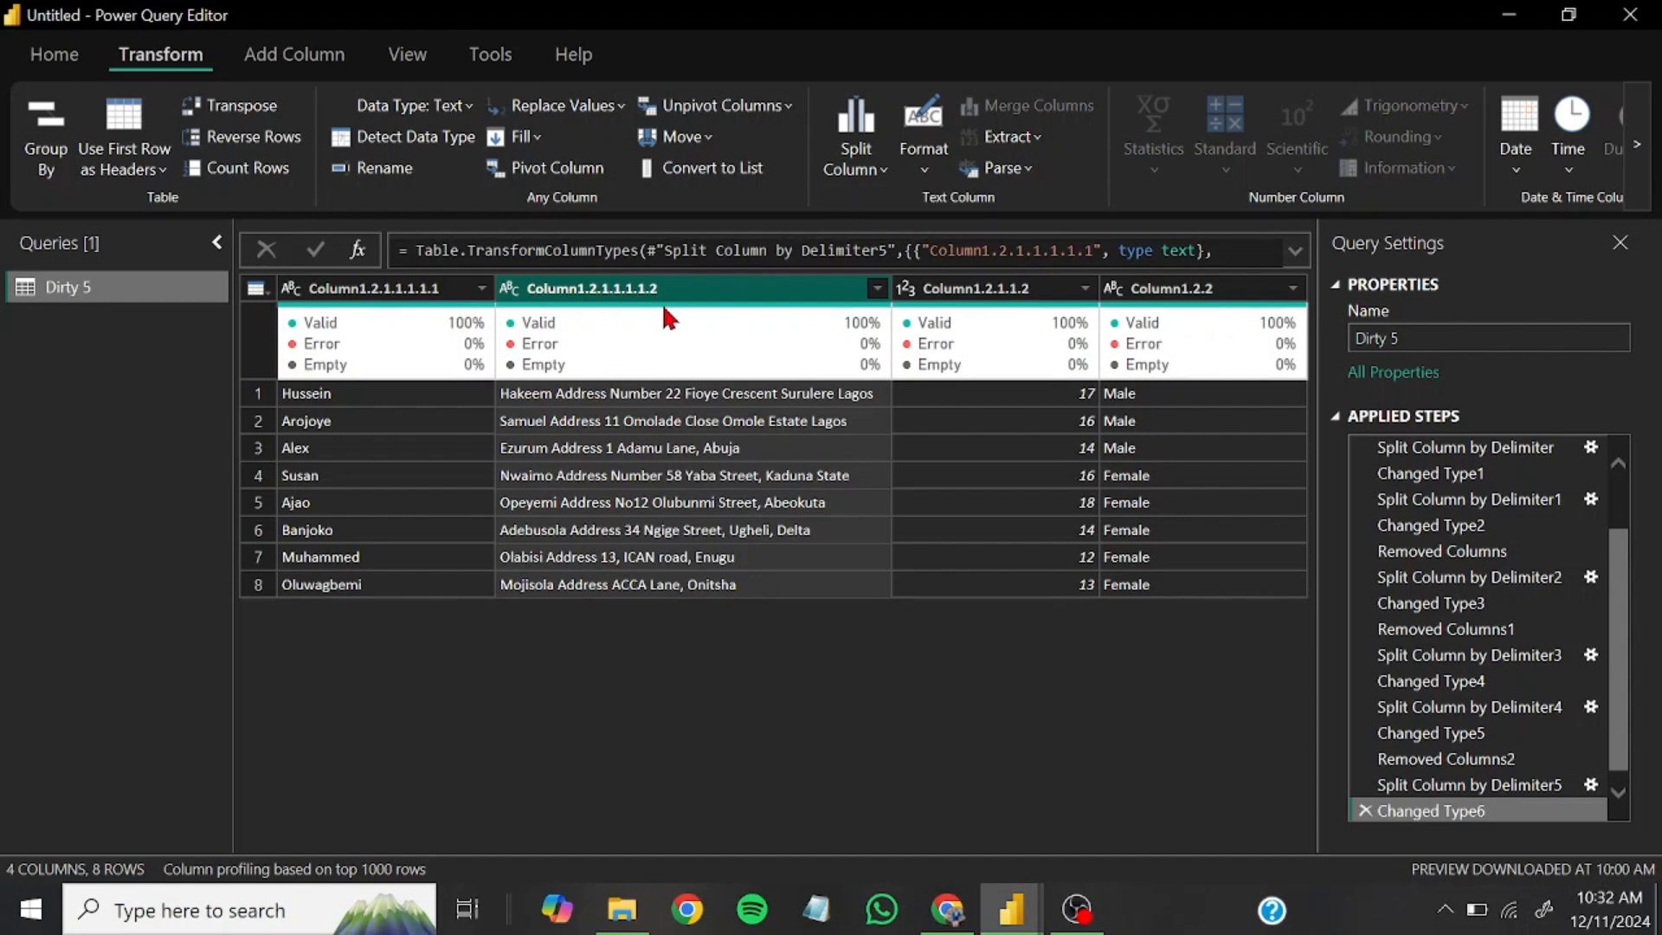
left_click(857, 169)
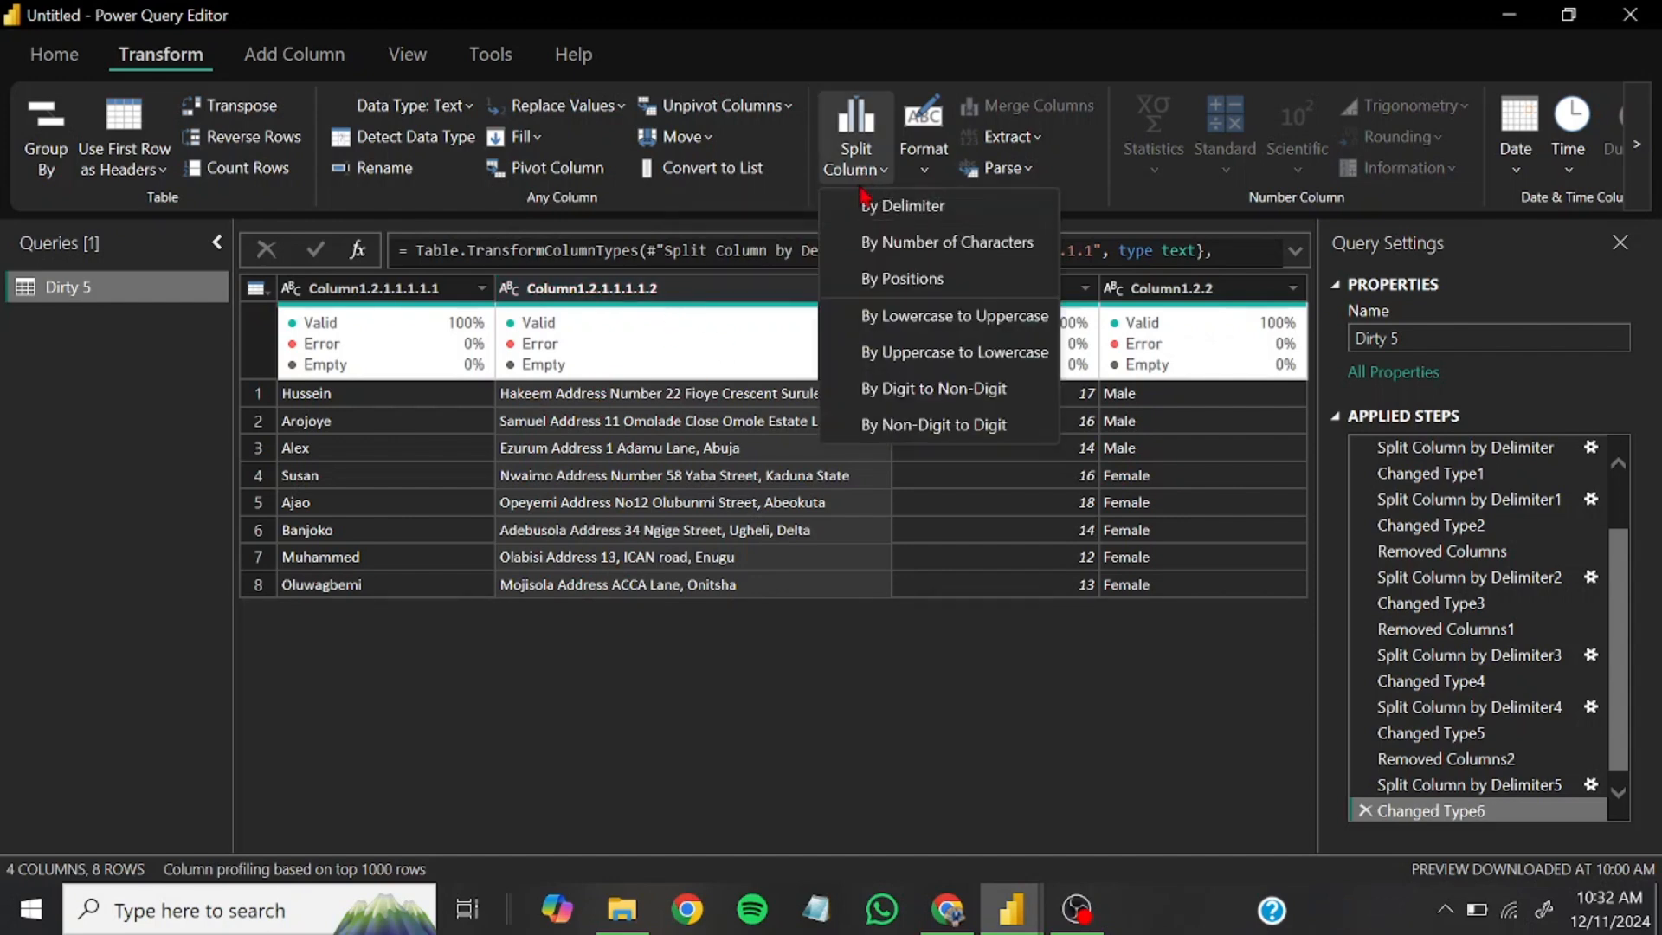
left_click(896, 207)
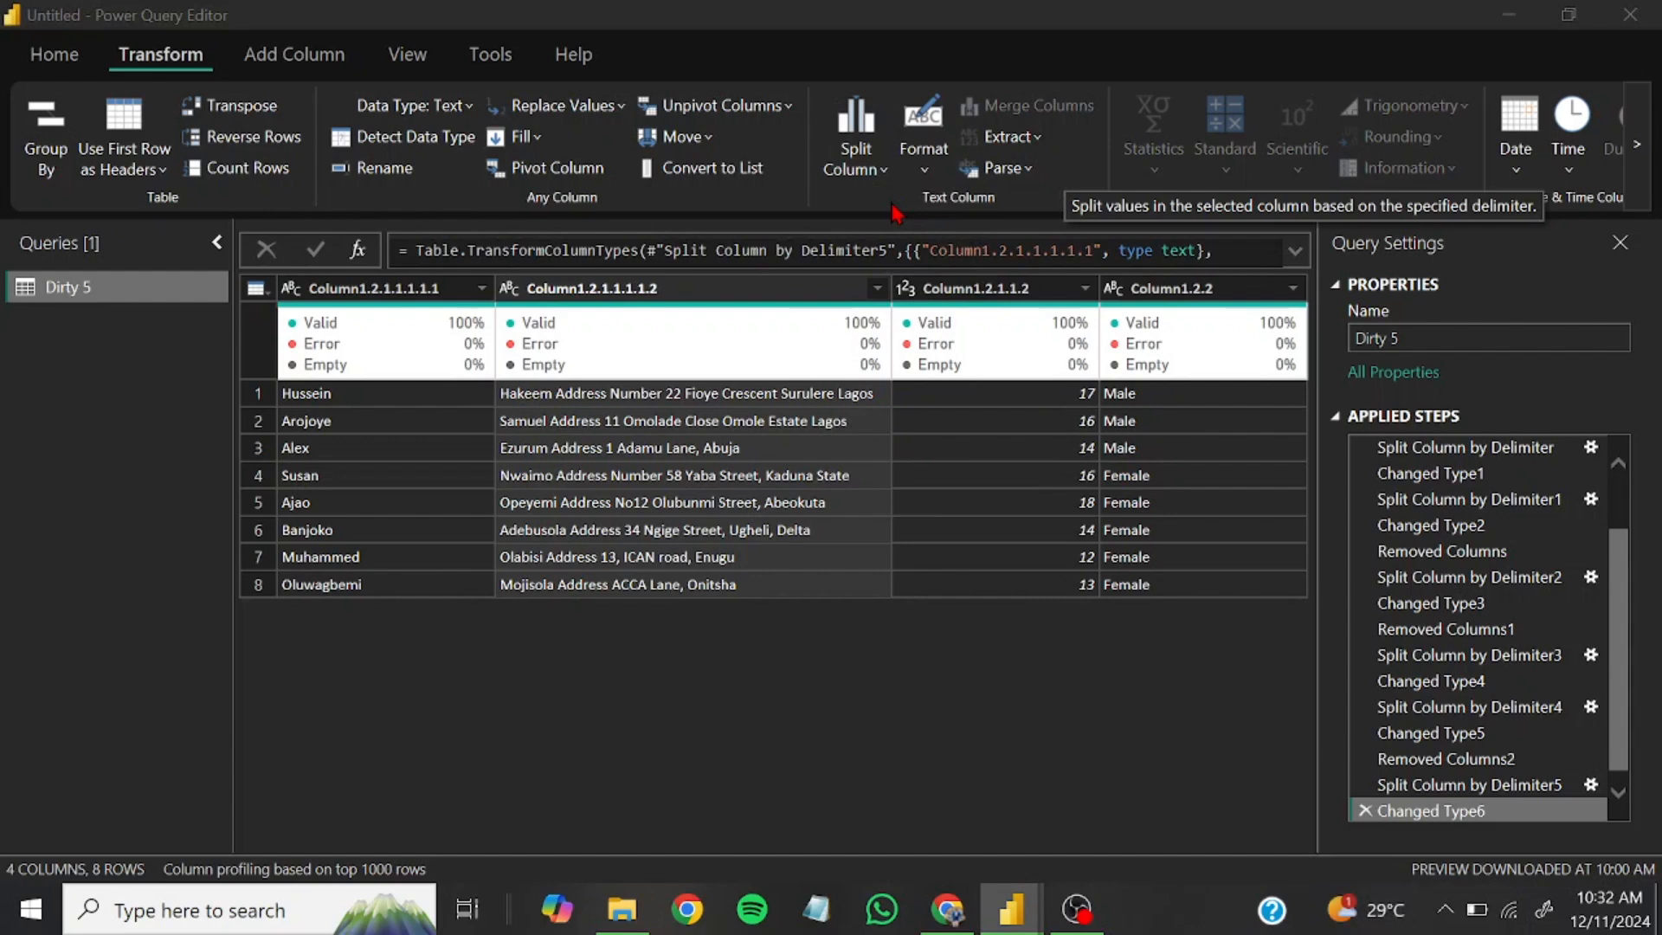
left_click(519, 285)
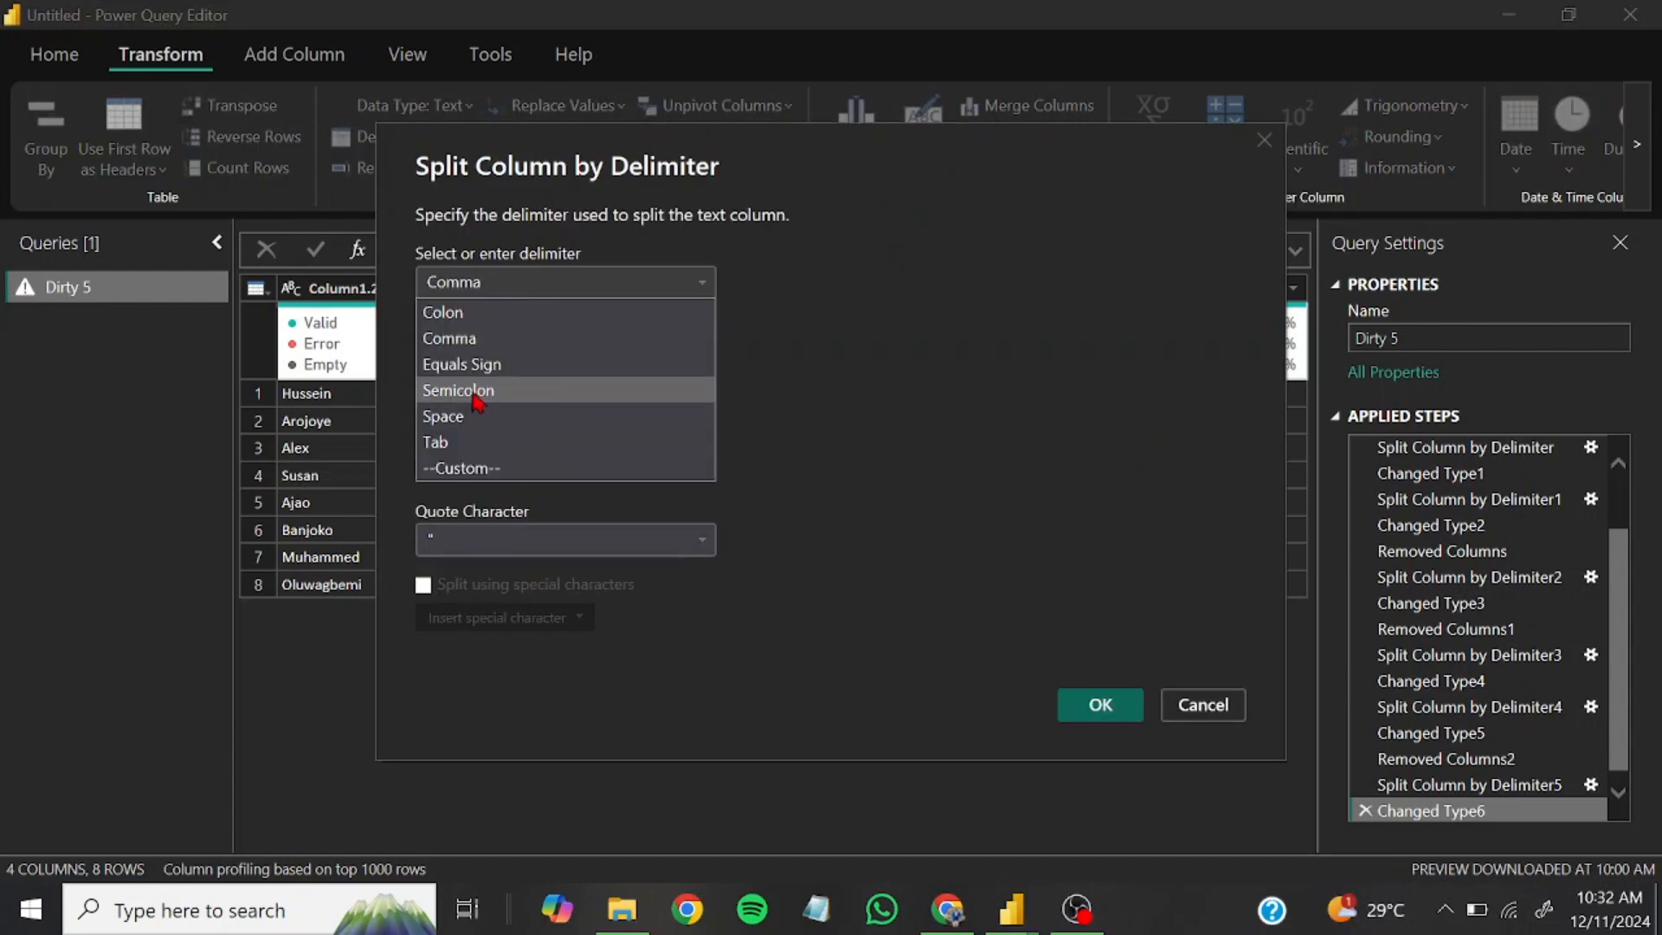
left_click(469, 419)
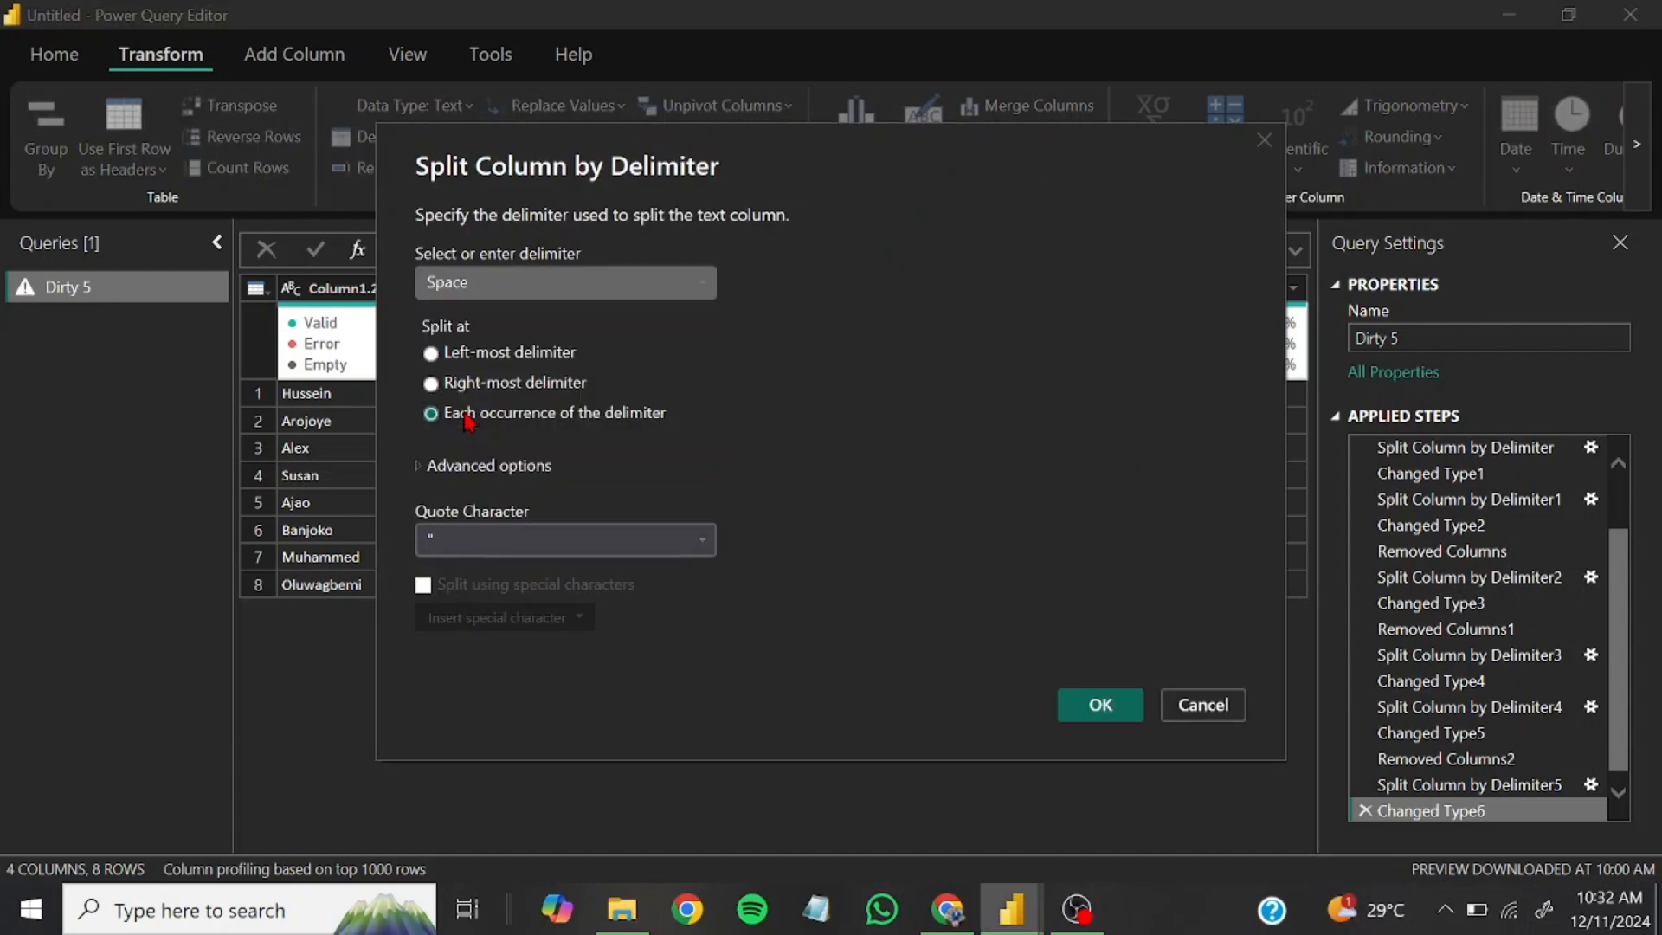
left_click(488, 354)
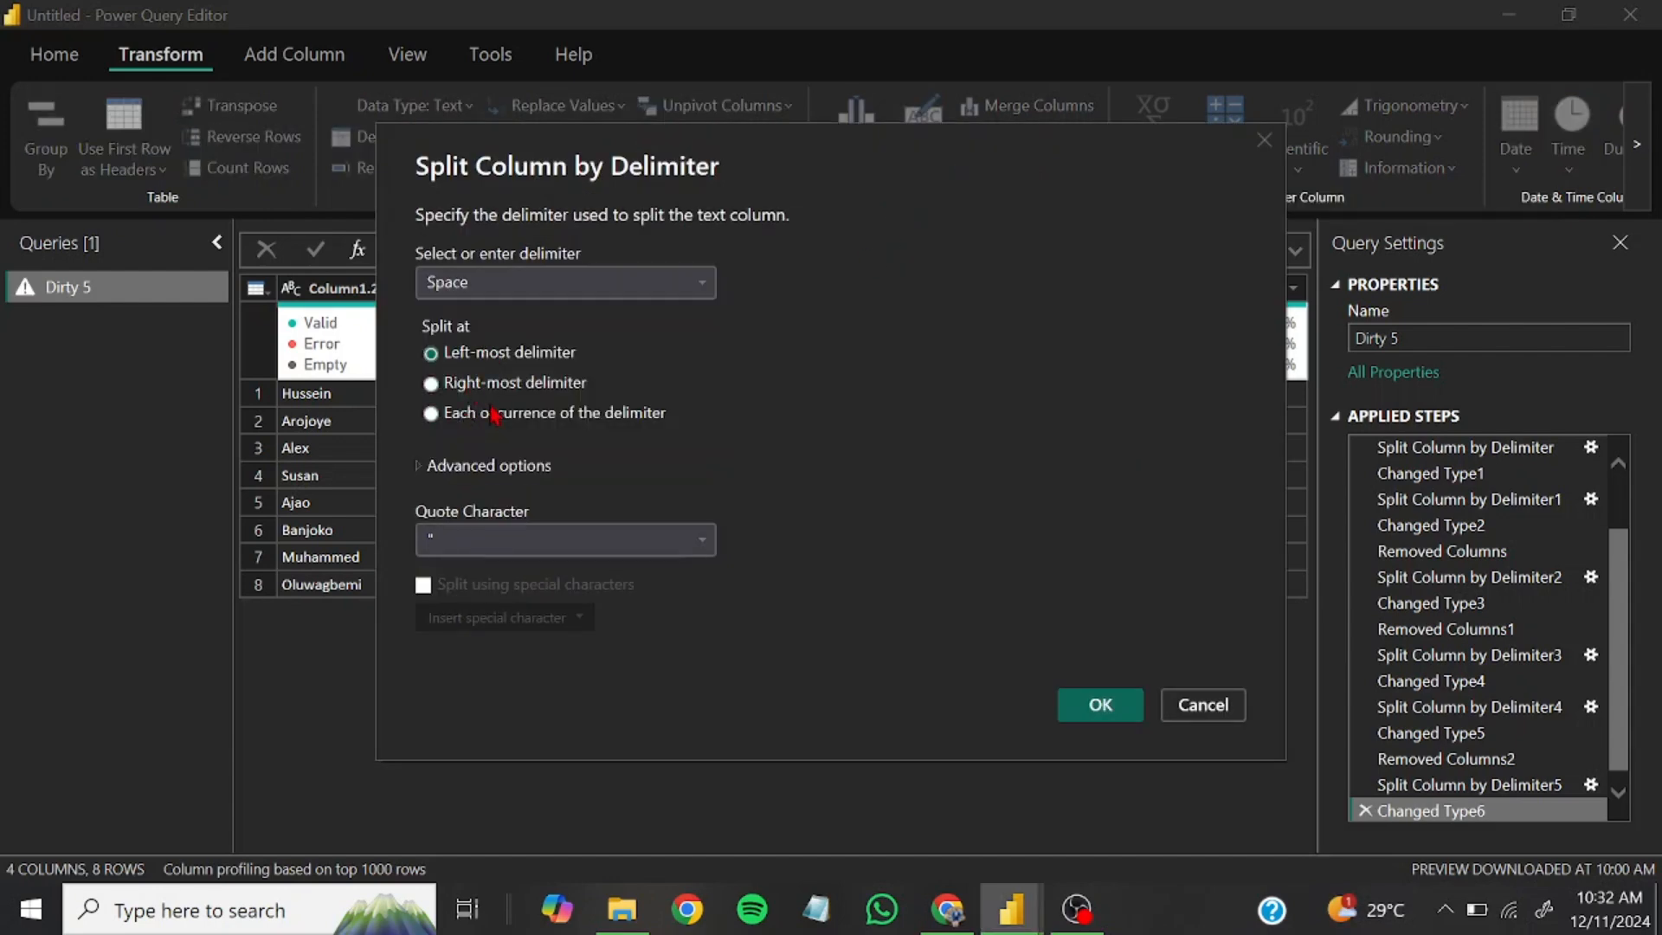
left_click(1100, 705)
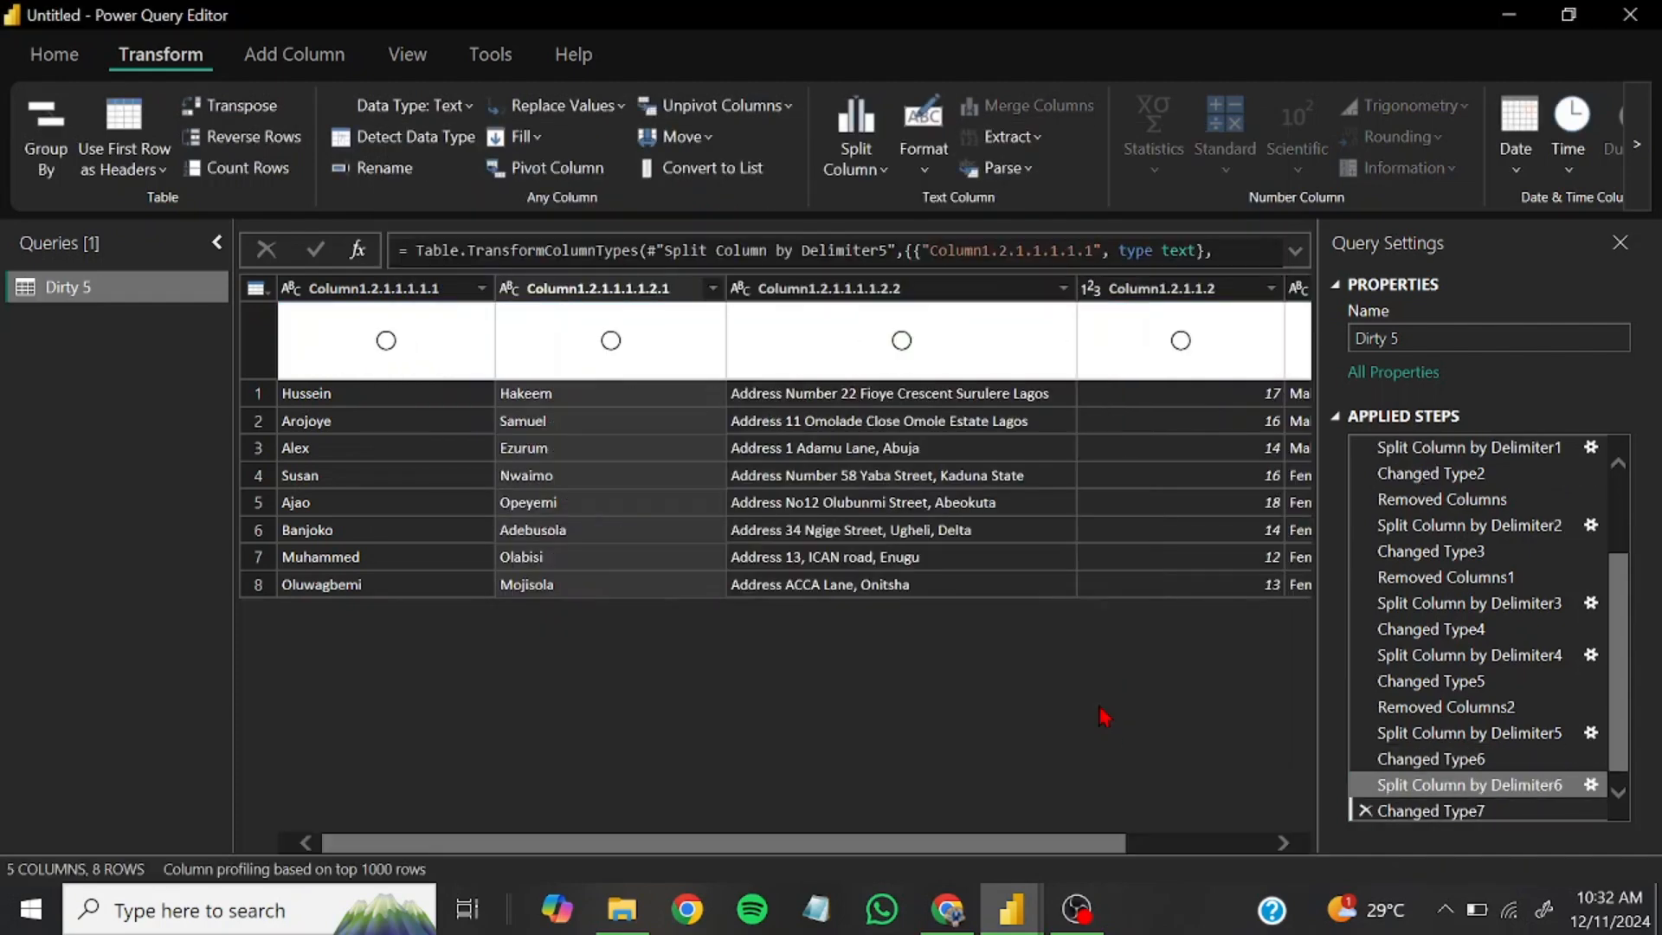
Split Column1.2.1.1.1.1.2.2 by the space delimiter at the left-most delimiter to separate the word Address
left_click(909, 293)
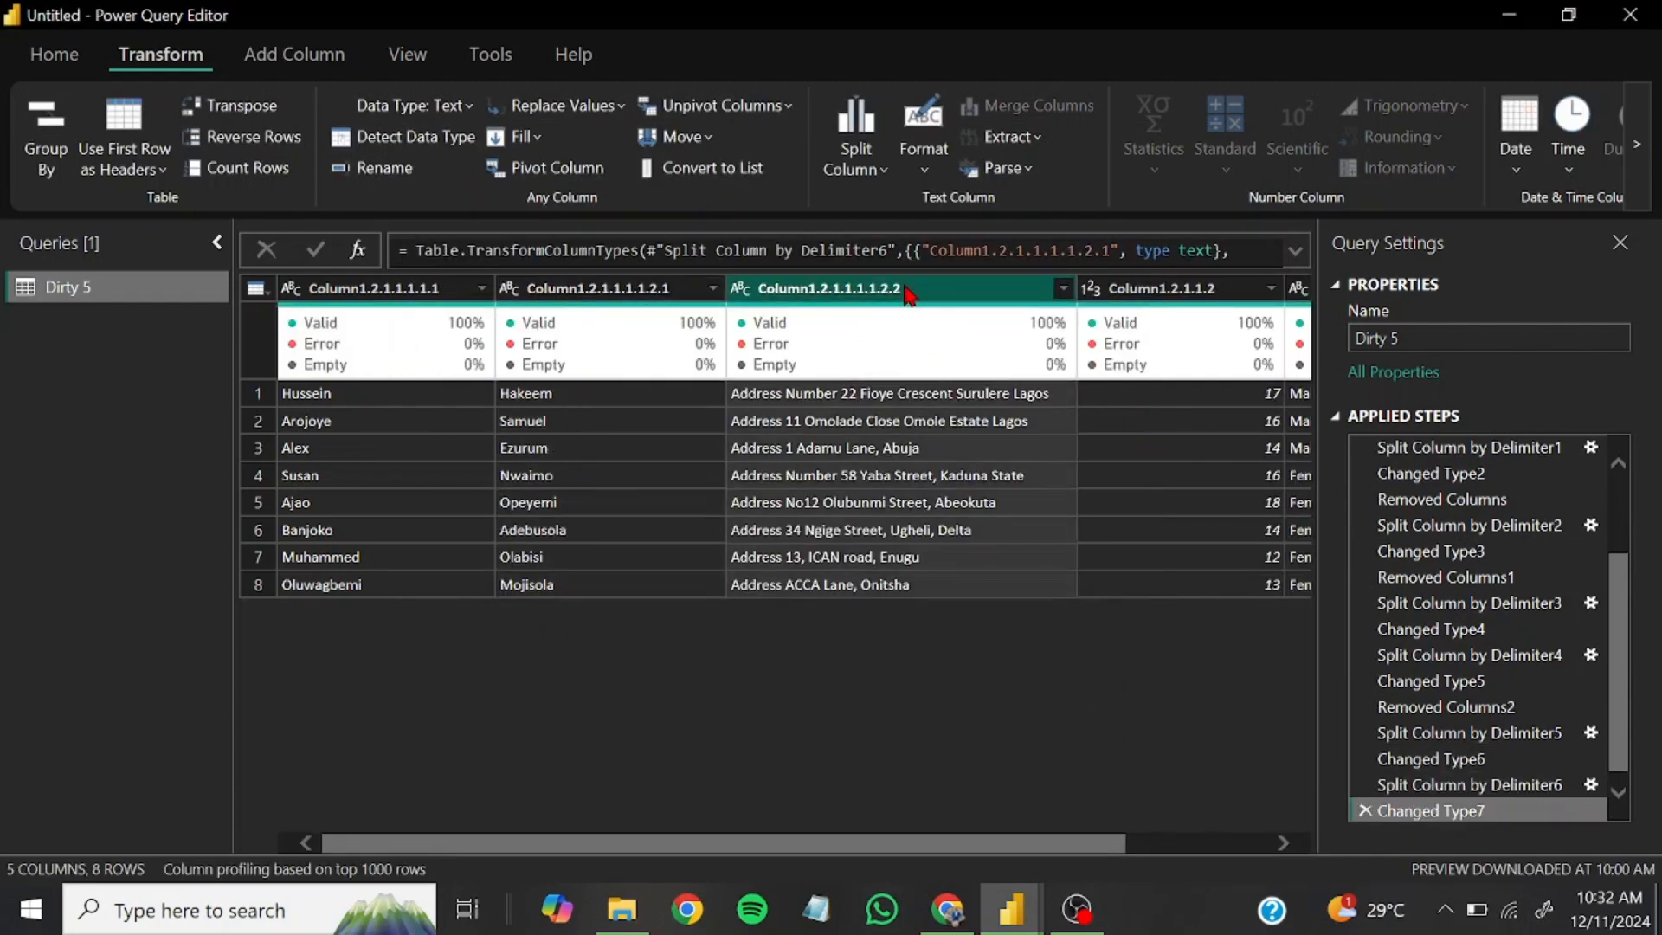
left_click(877, 173)
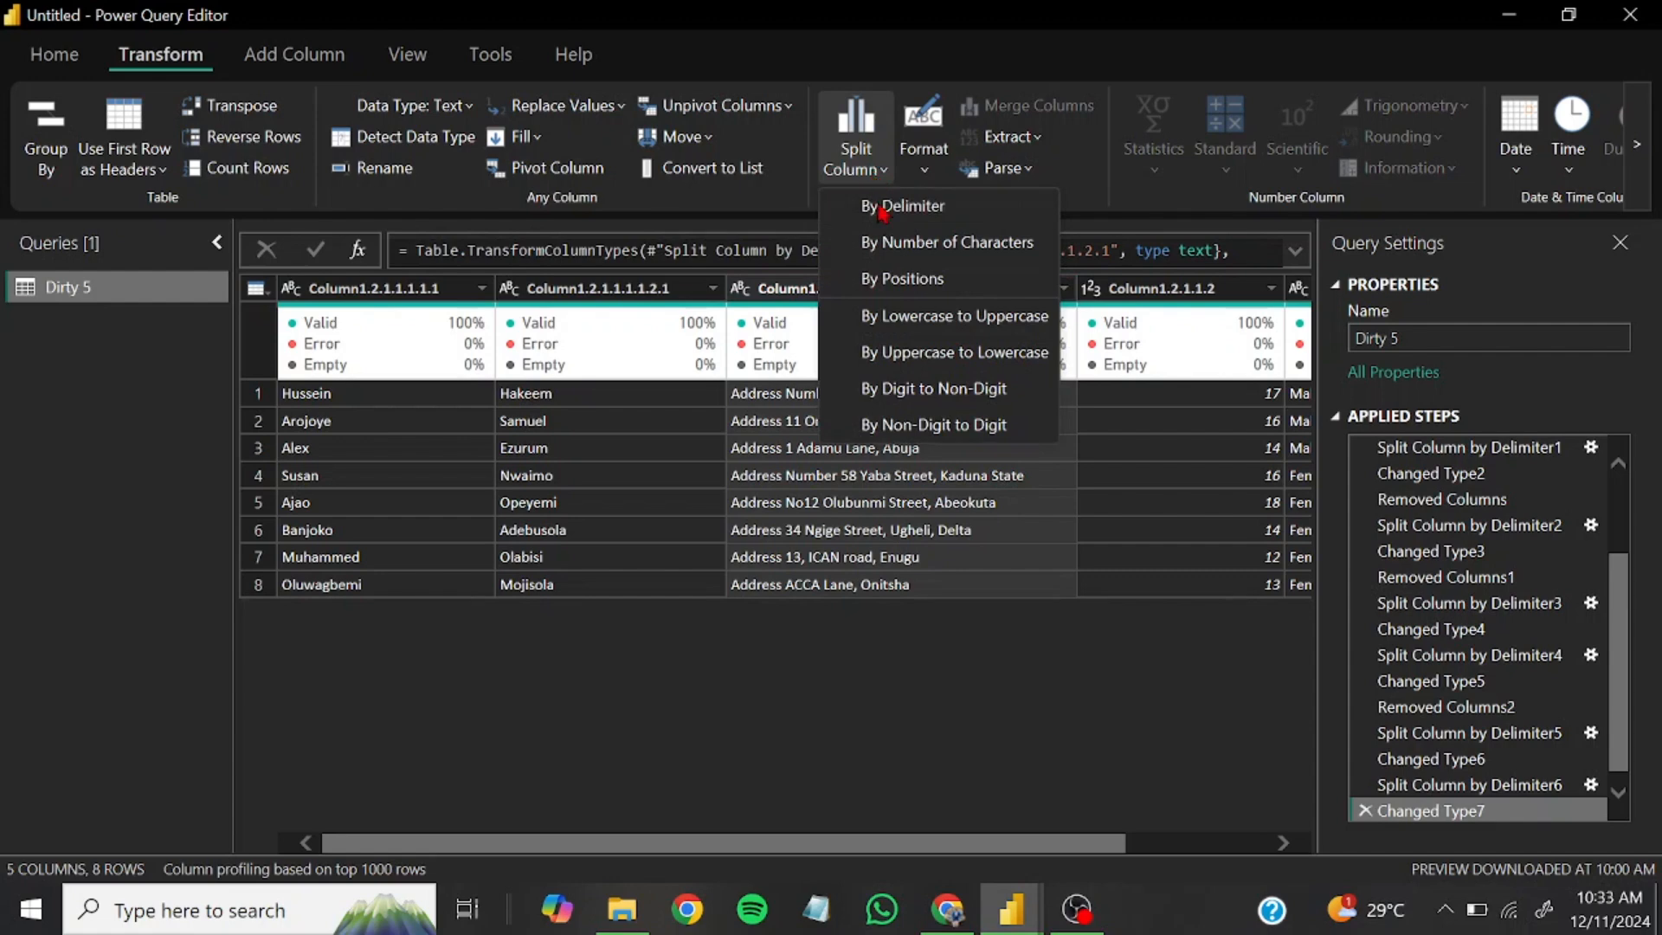
left_click(882, 209)
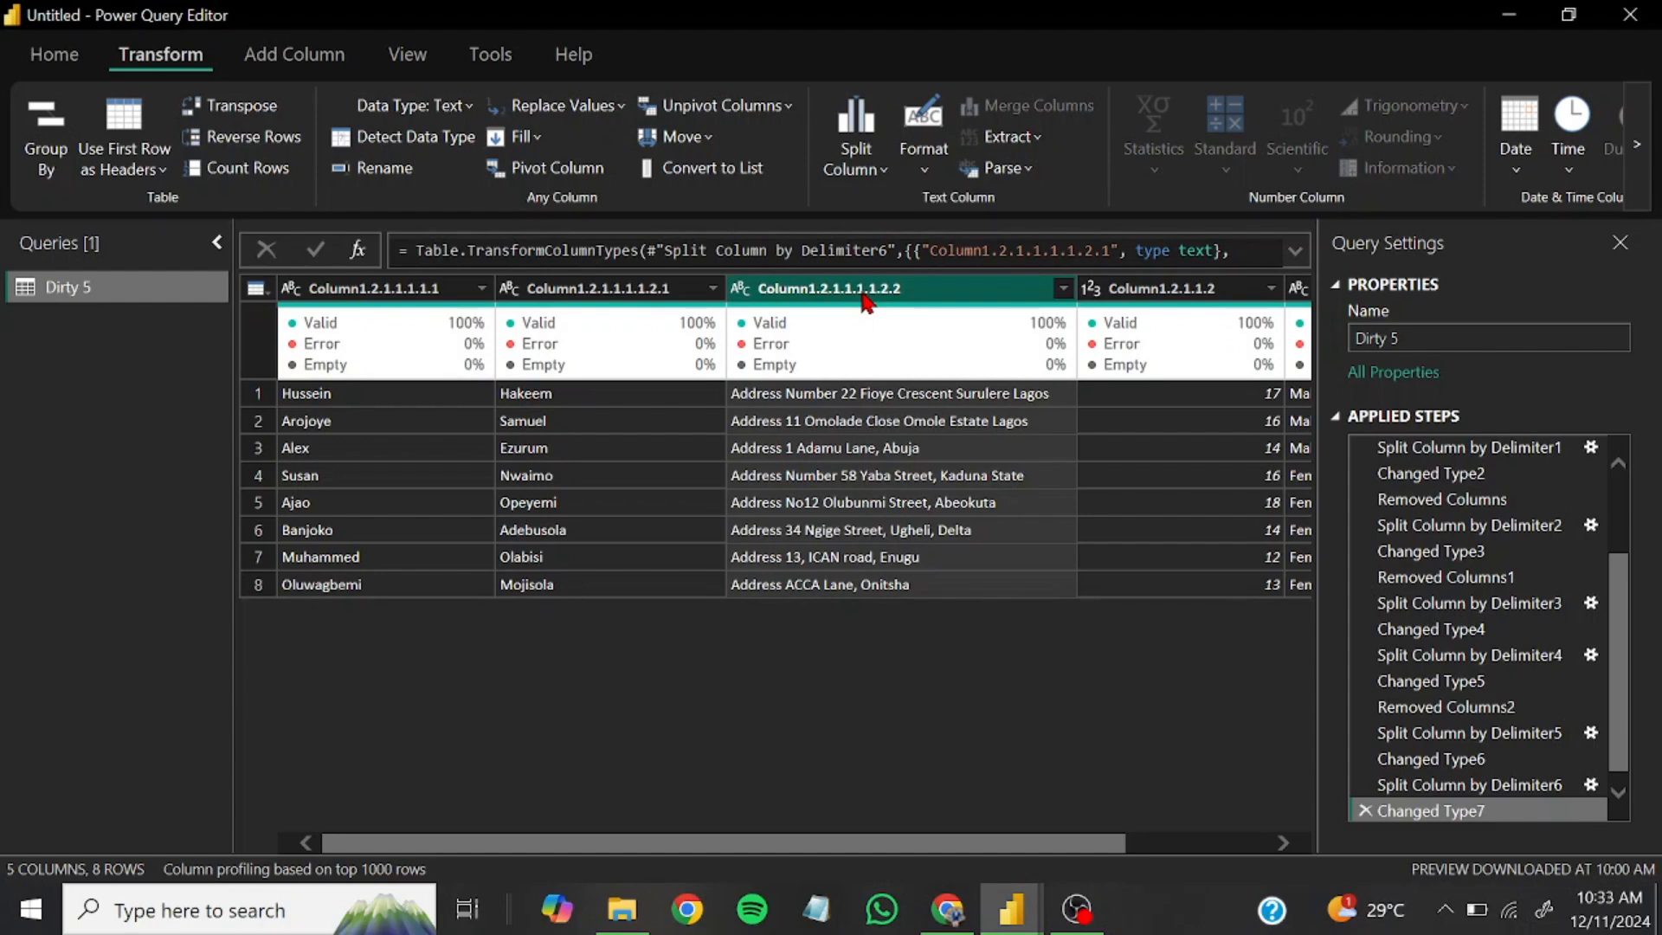
left_click(857, 164)
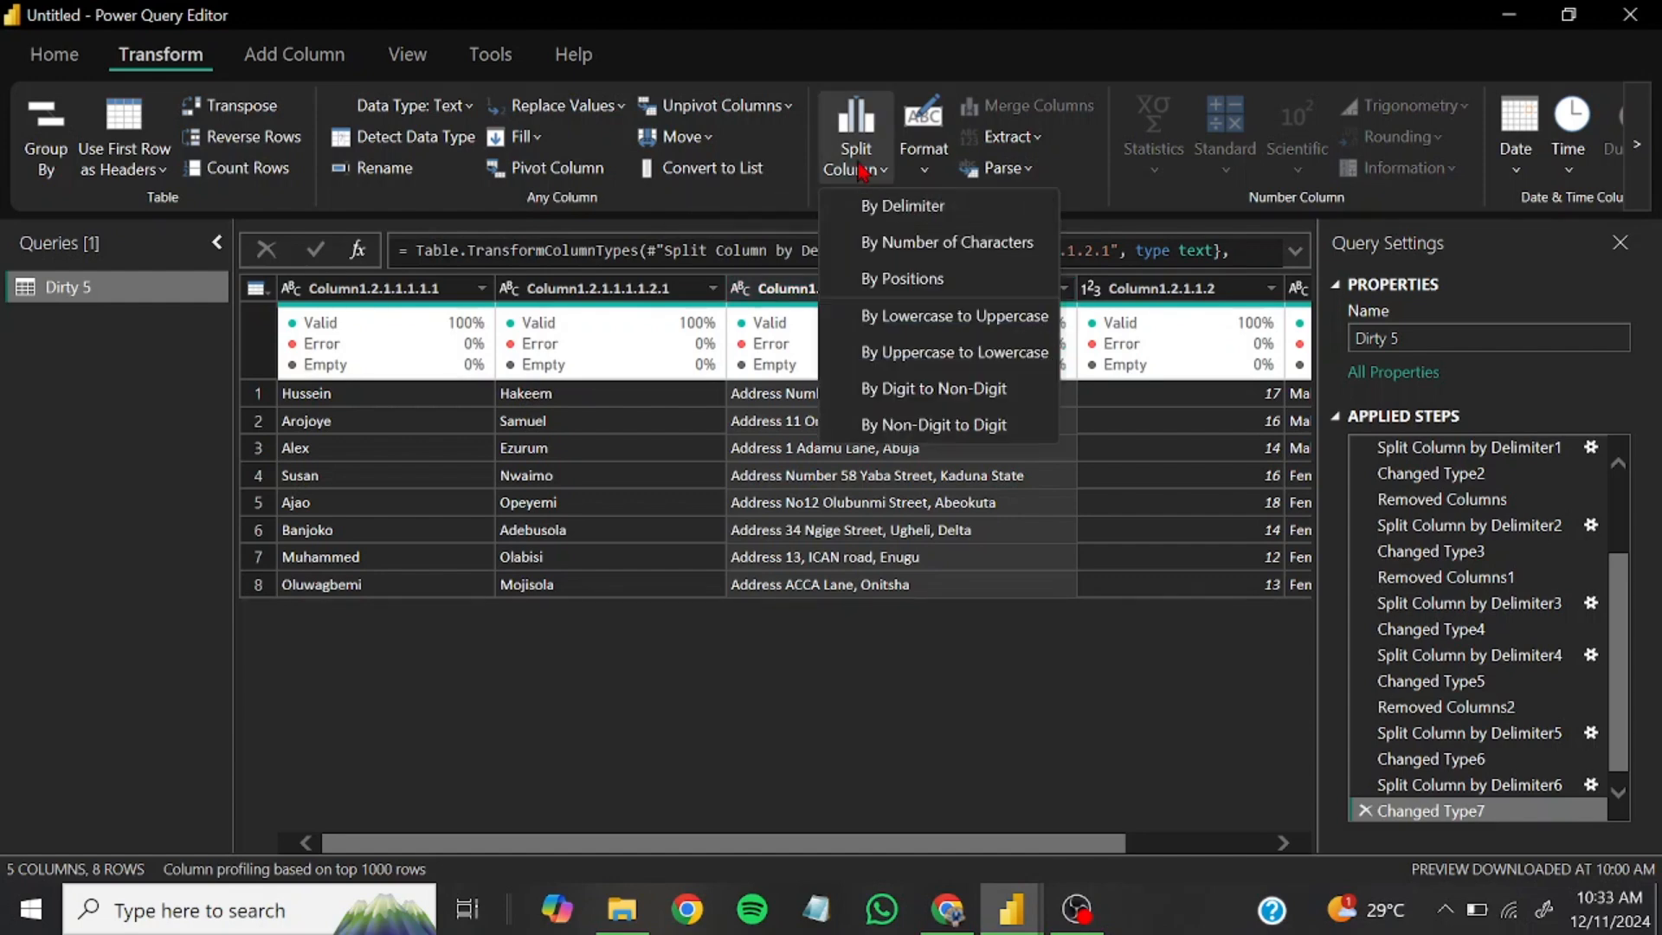
left_click(891, 212)
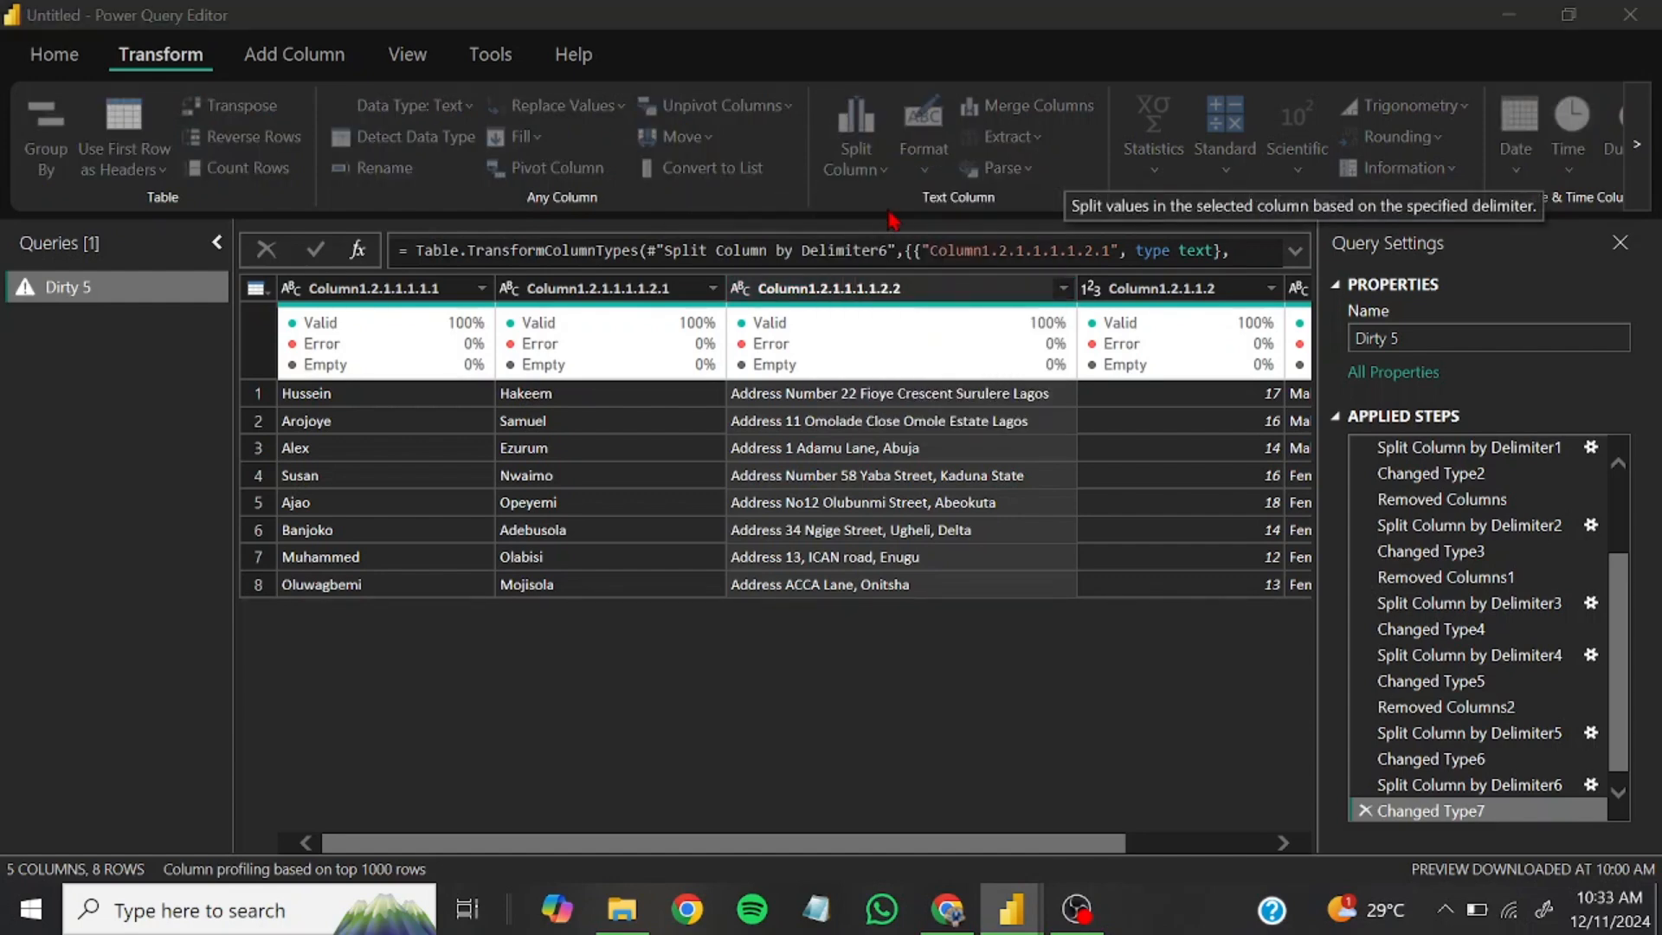
left_click(489, 288)
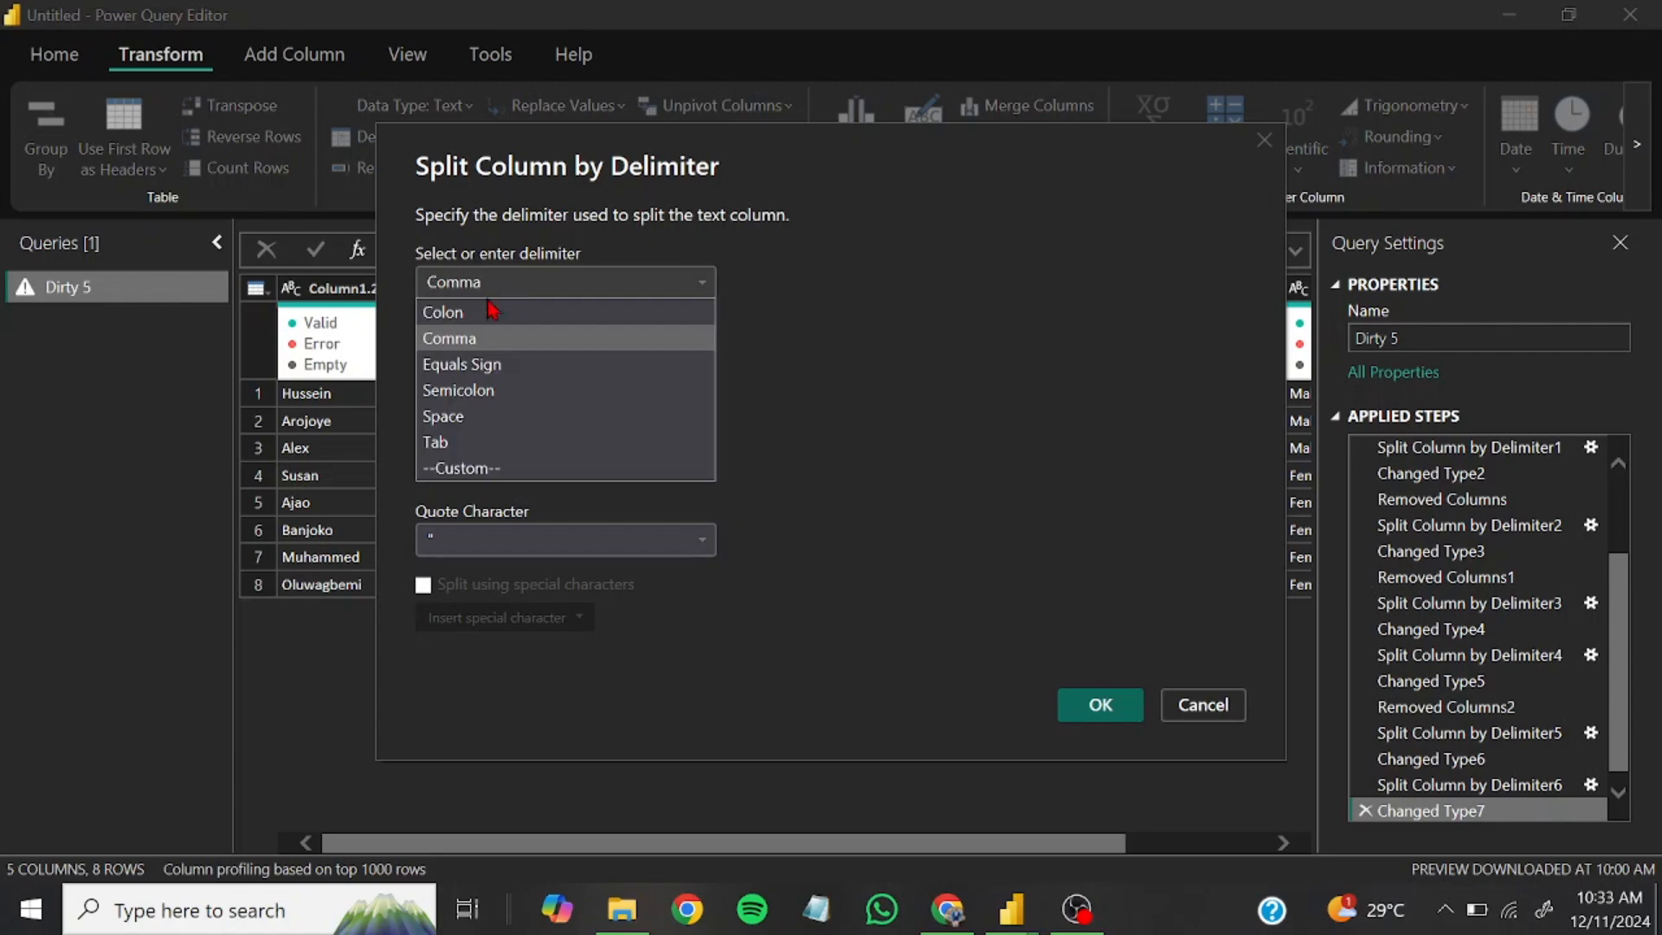
left_click(469, 419)
left_click(477, 359)
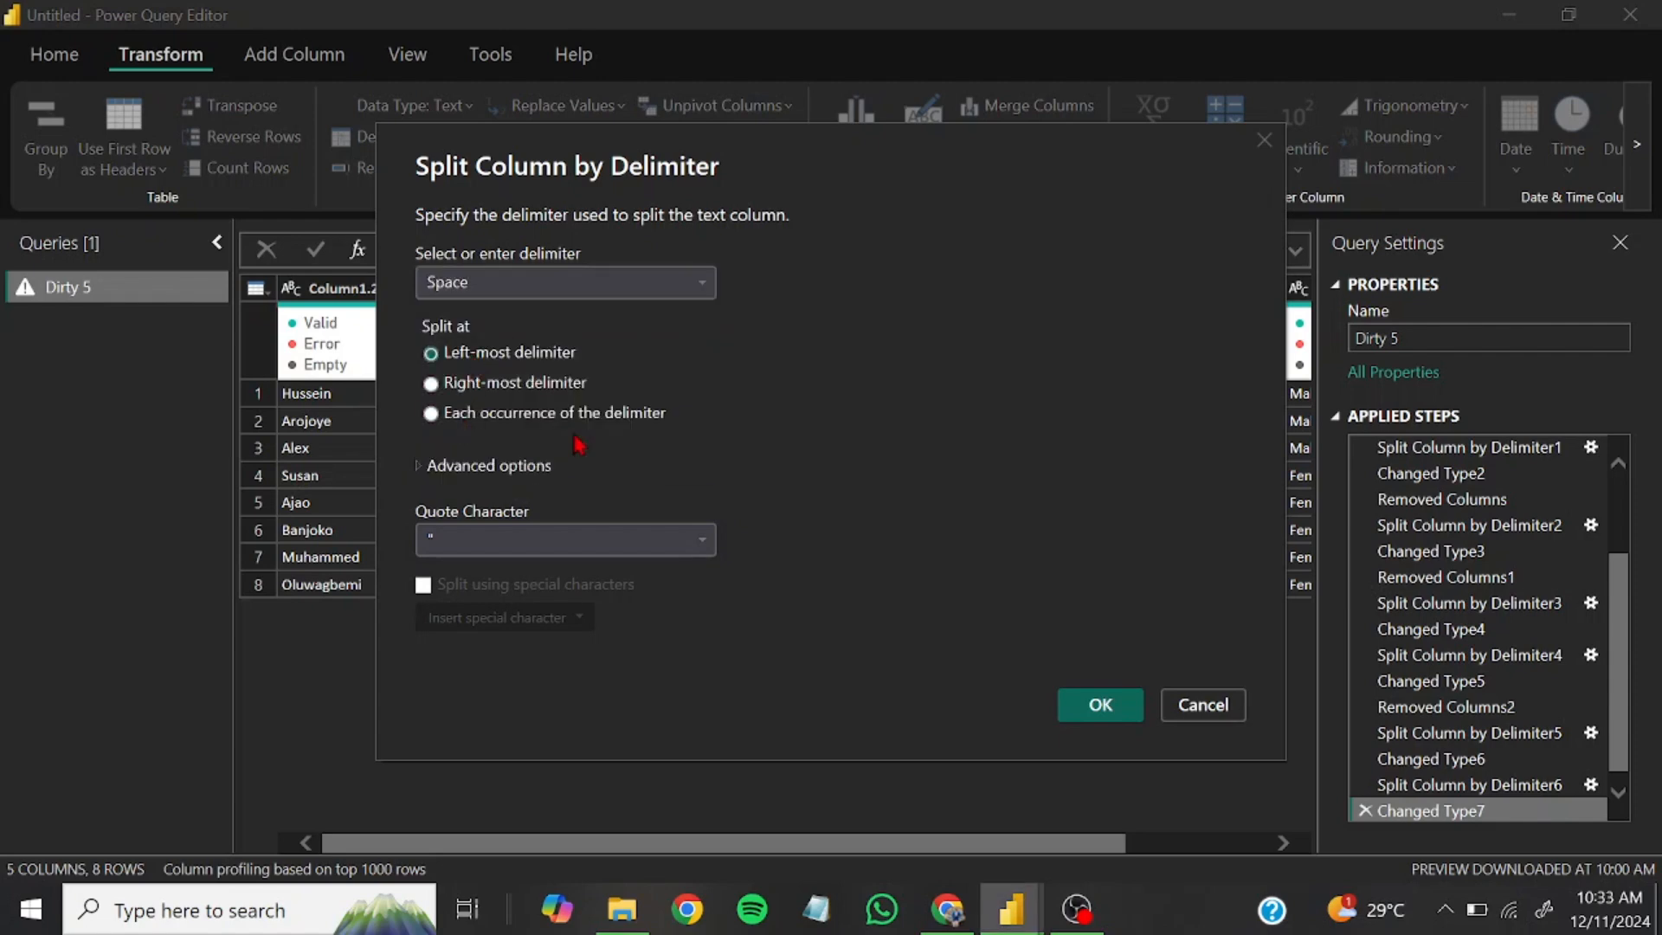
left_click(1089, 718)
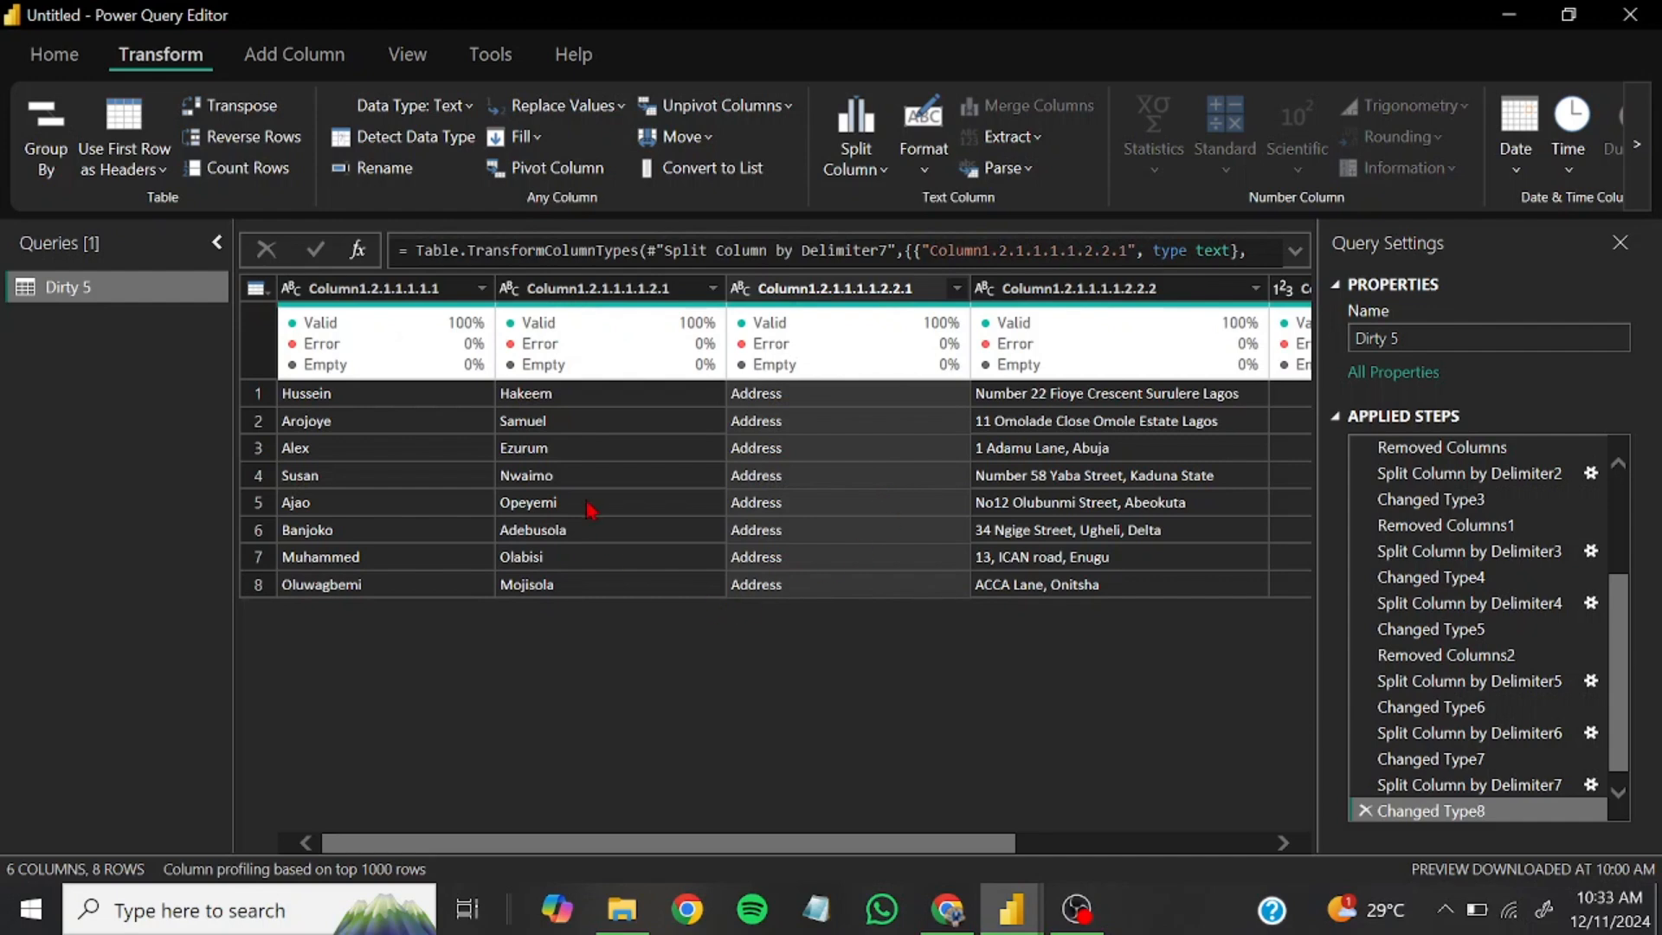
Remove Column1.2.1.1.1.1.2.2.1, which holds only the repeated word Address
left_click(829, 294)
right_click(828, 299)
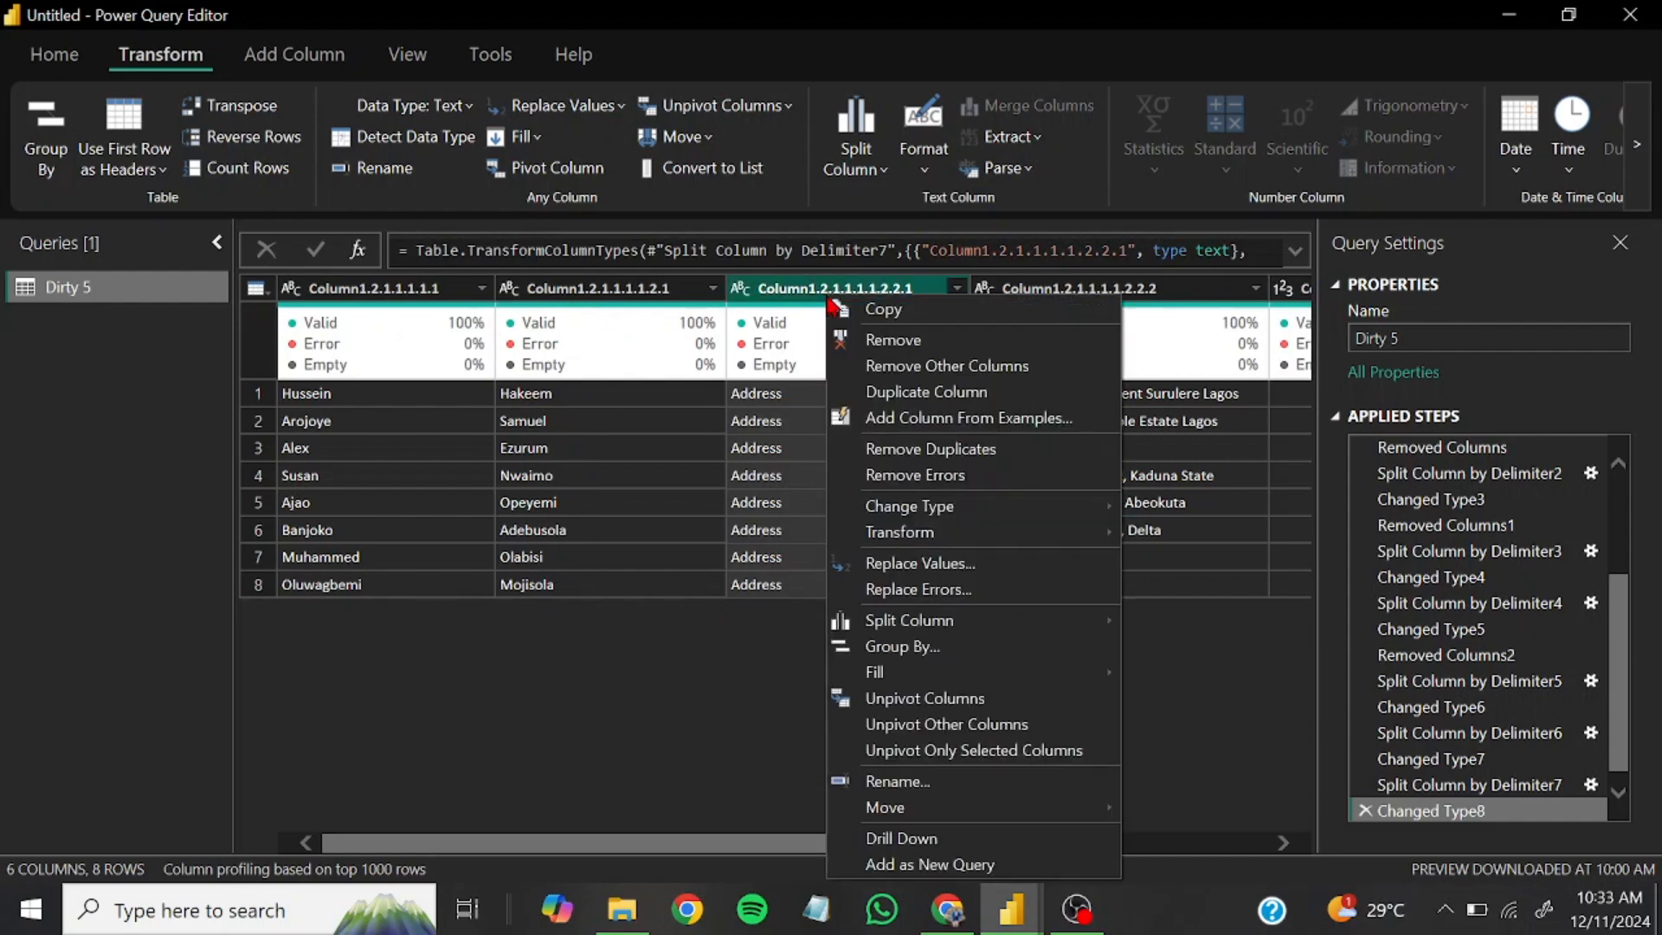
left_click(797, 299)
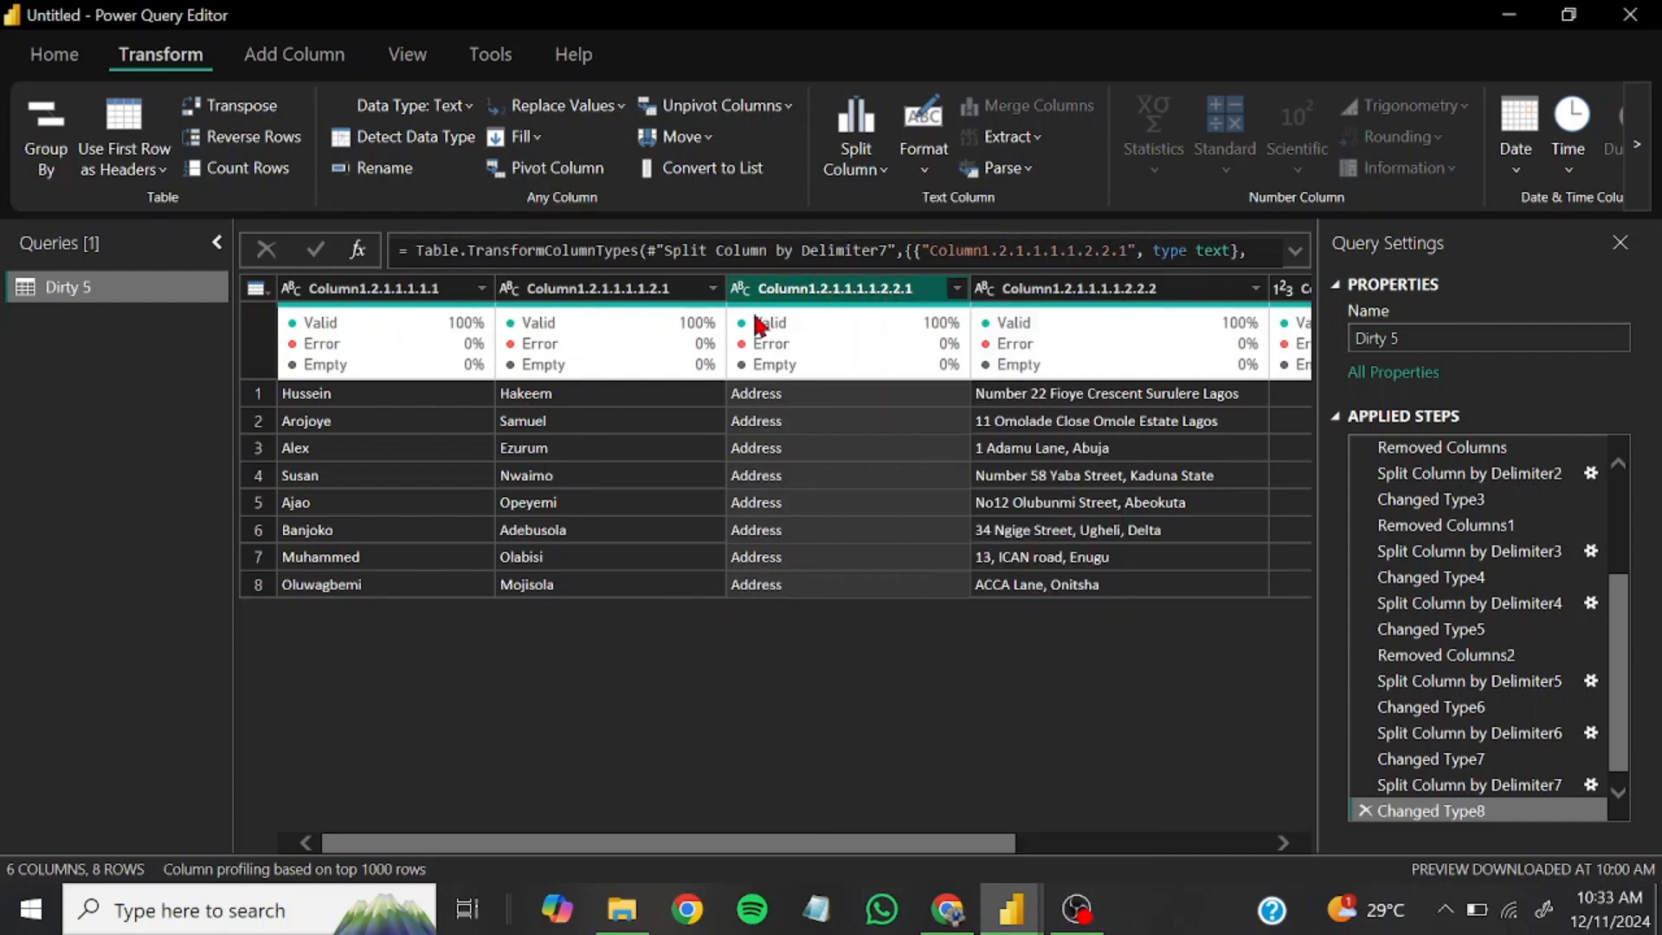
left_click(62, 61)
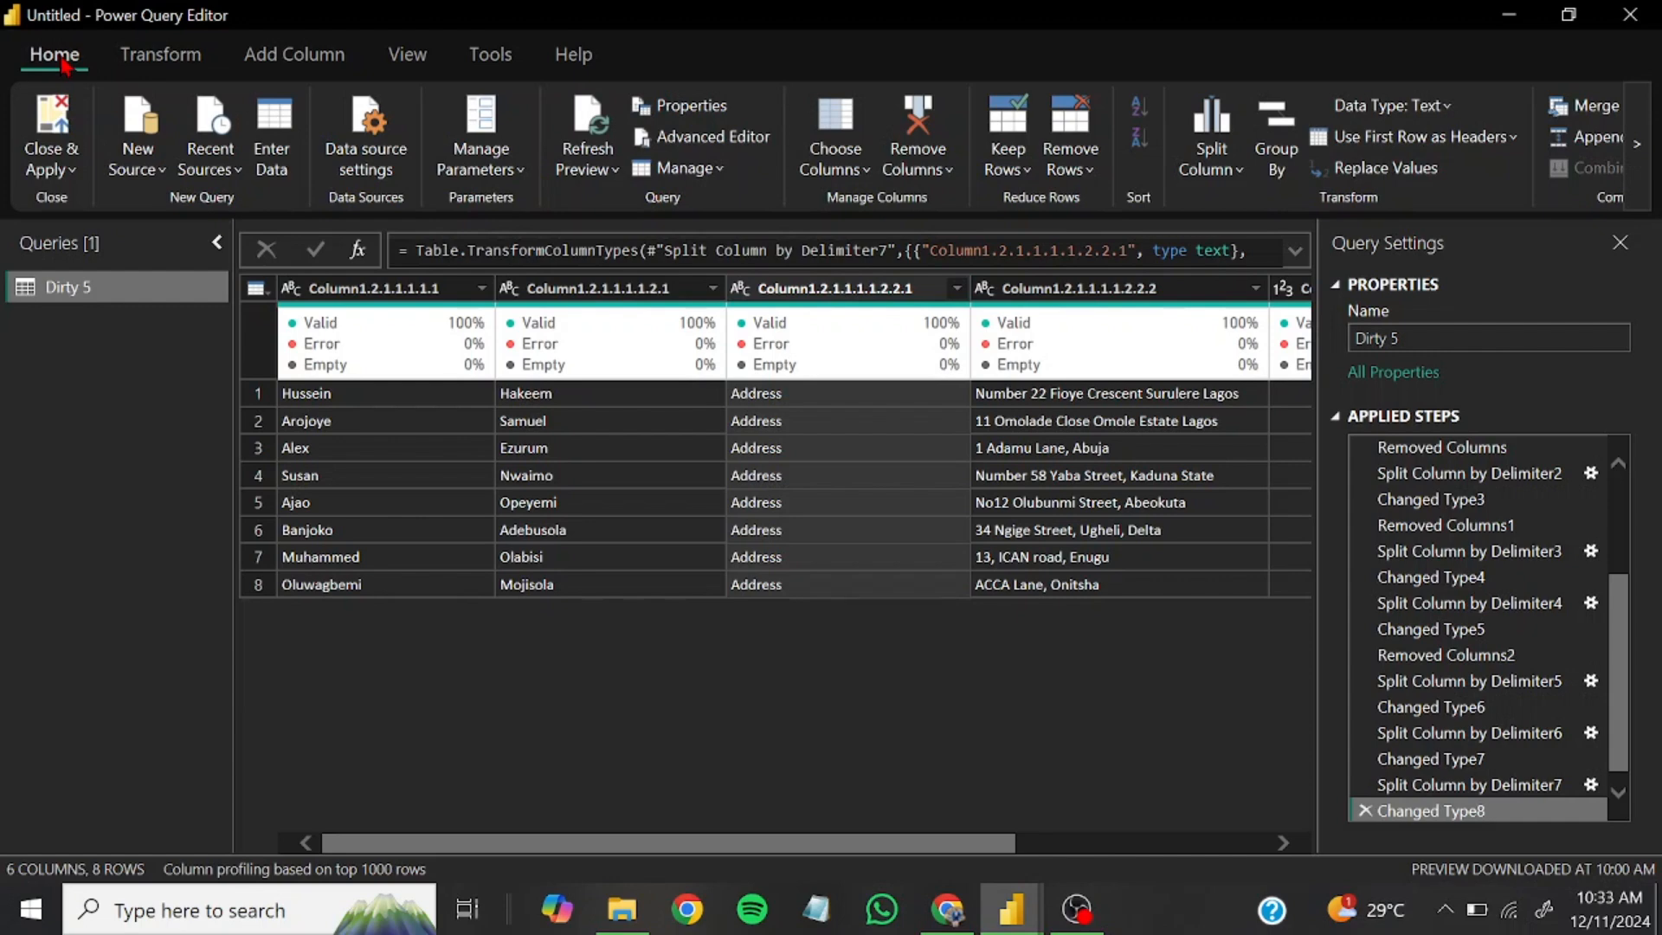
left_click(917, 169)
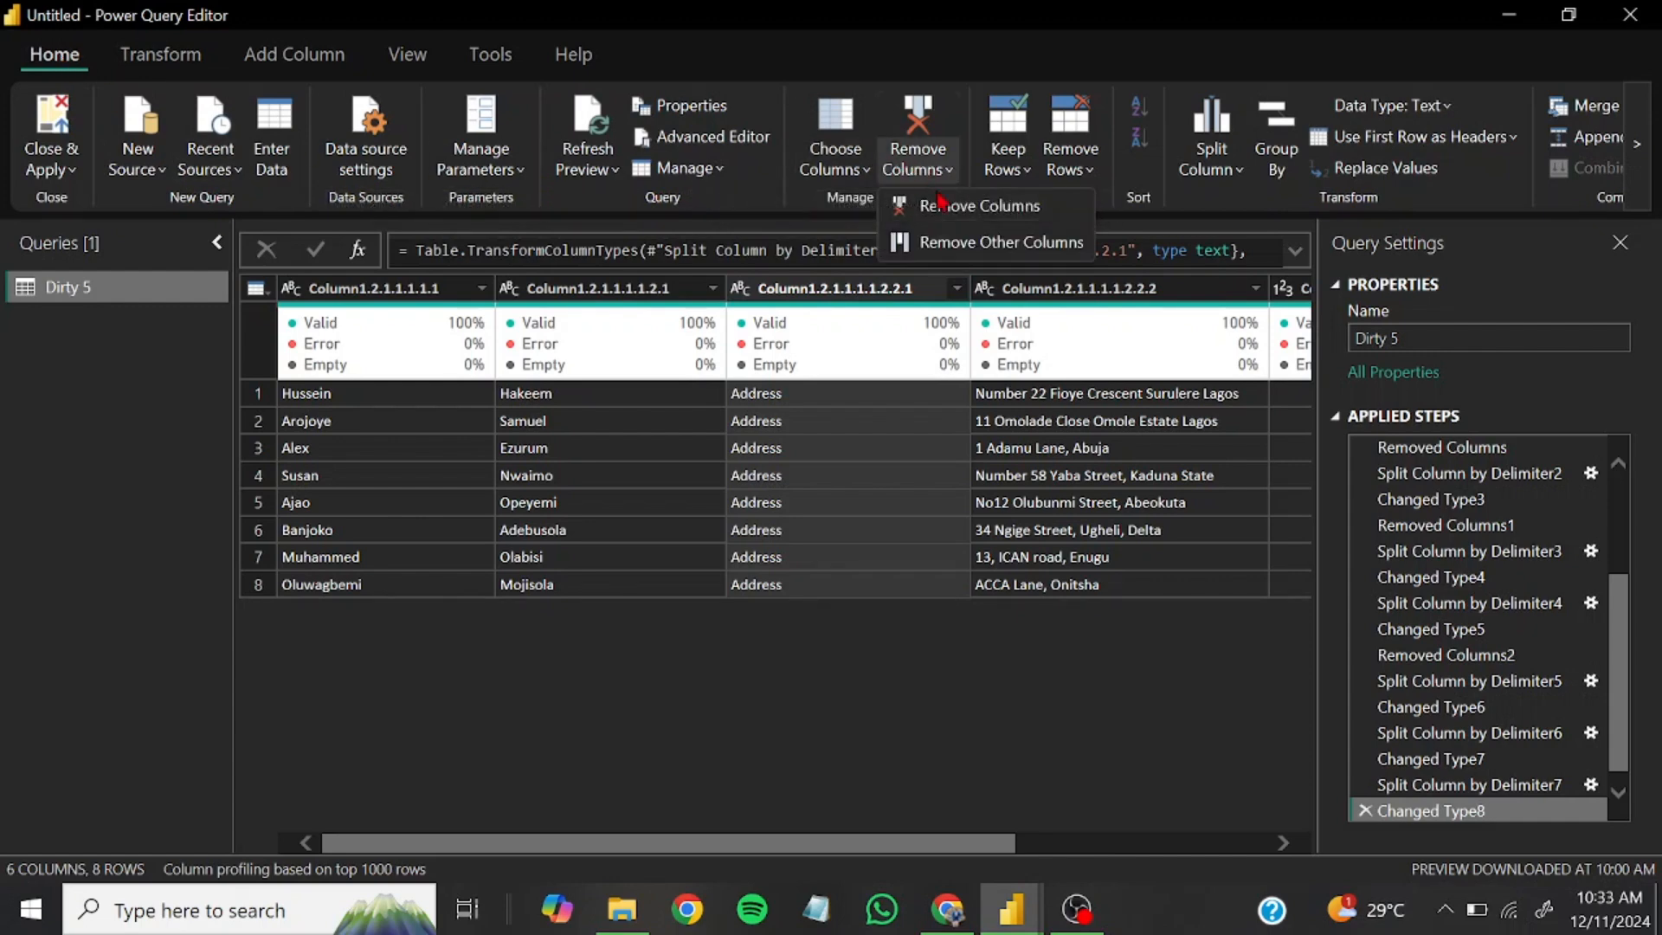
left_click(952, 208)
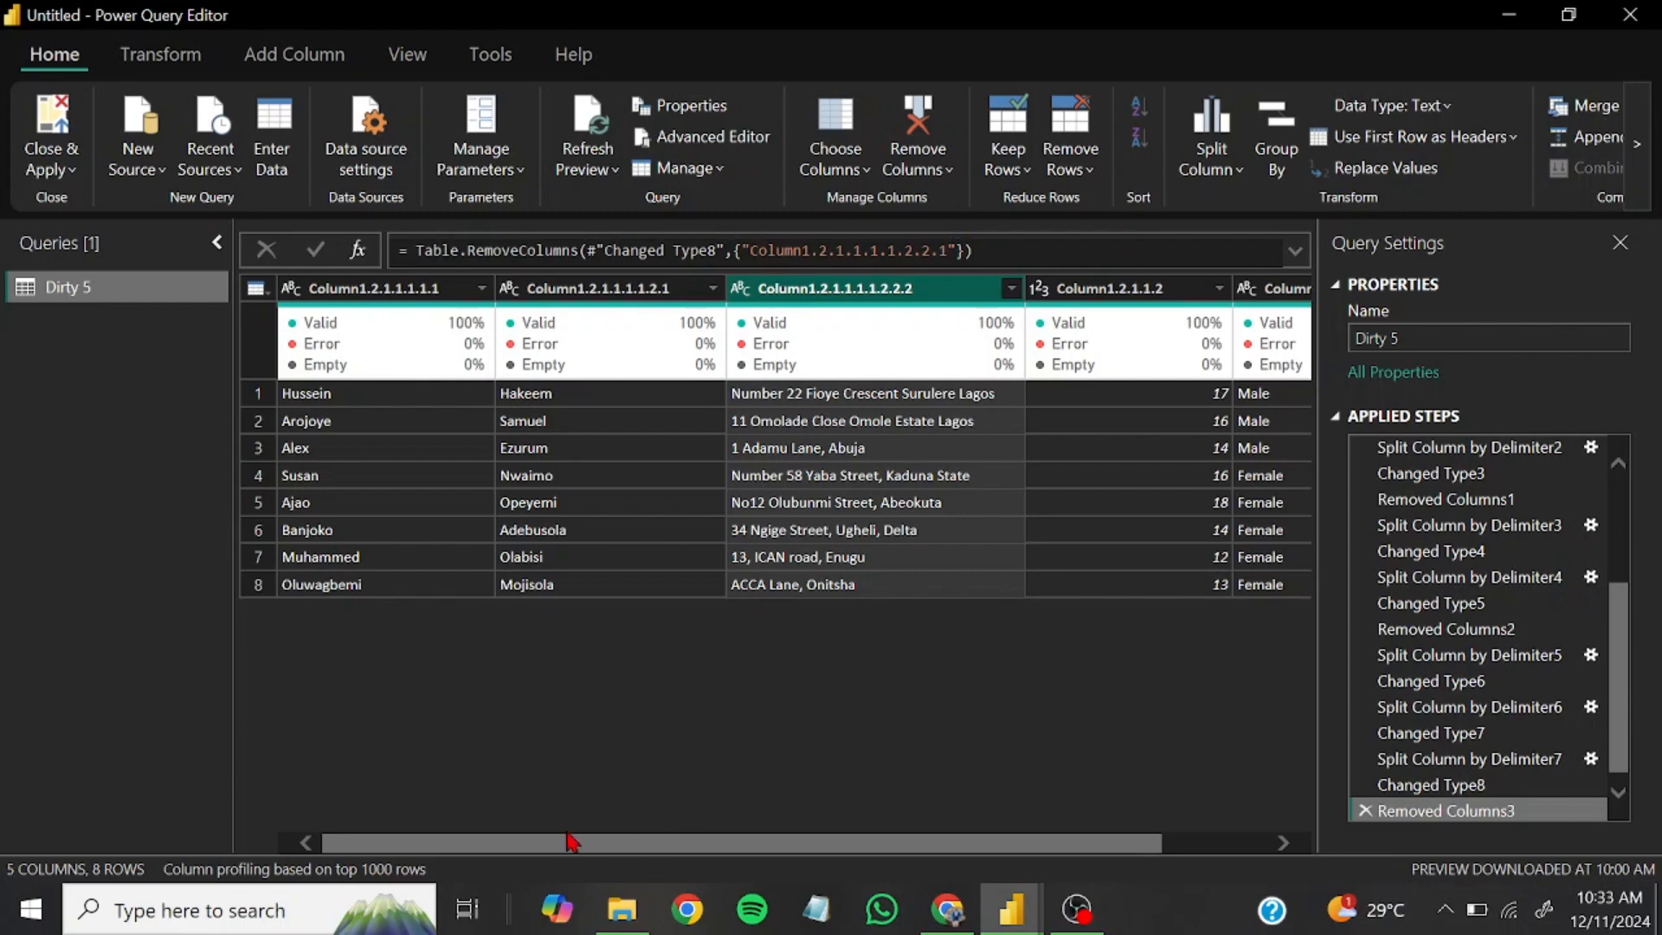
Rename the first-name column to First Name and Column1.2.1.1.1.1.2.1, which holds the surnames, to Last Name
double_click(355, 288)
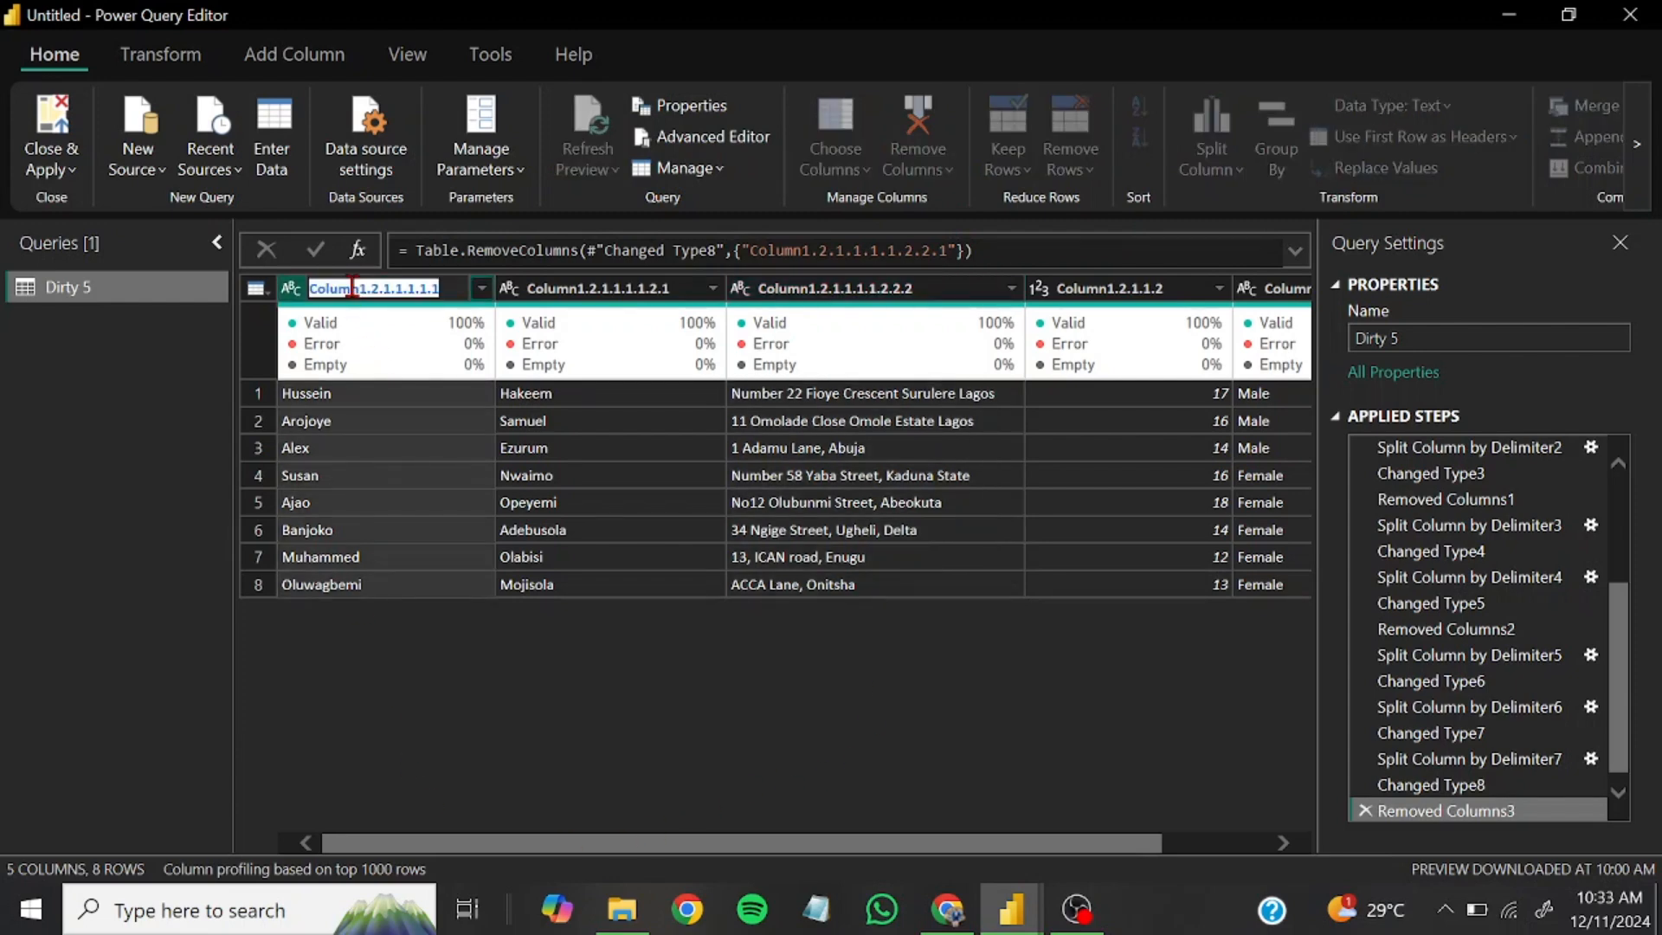
type("First Name")
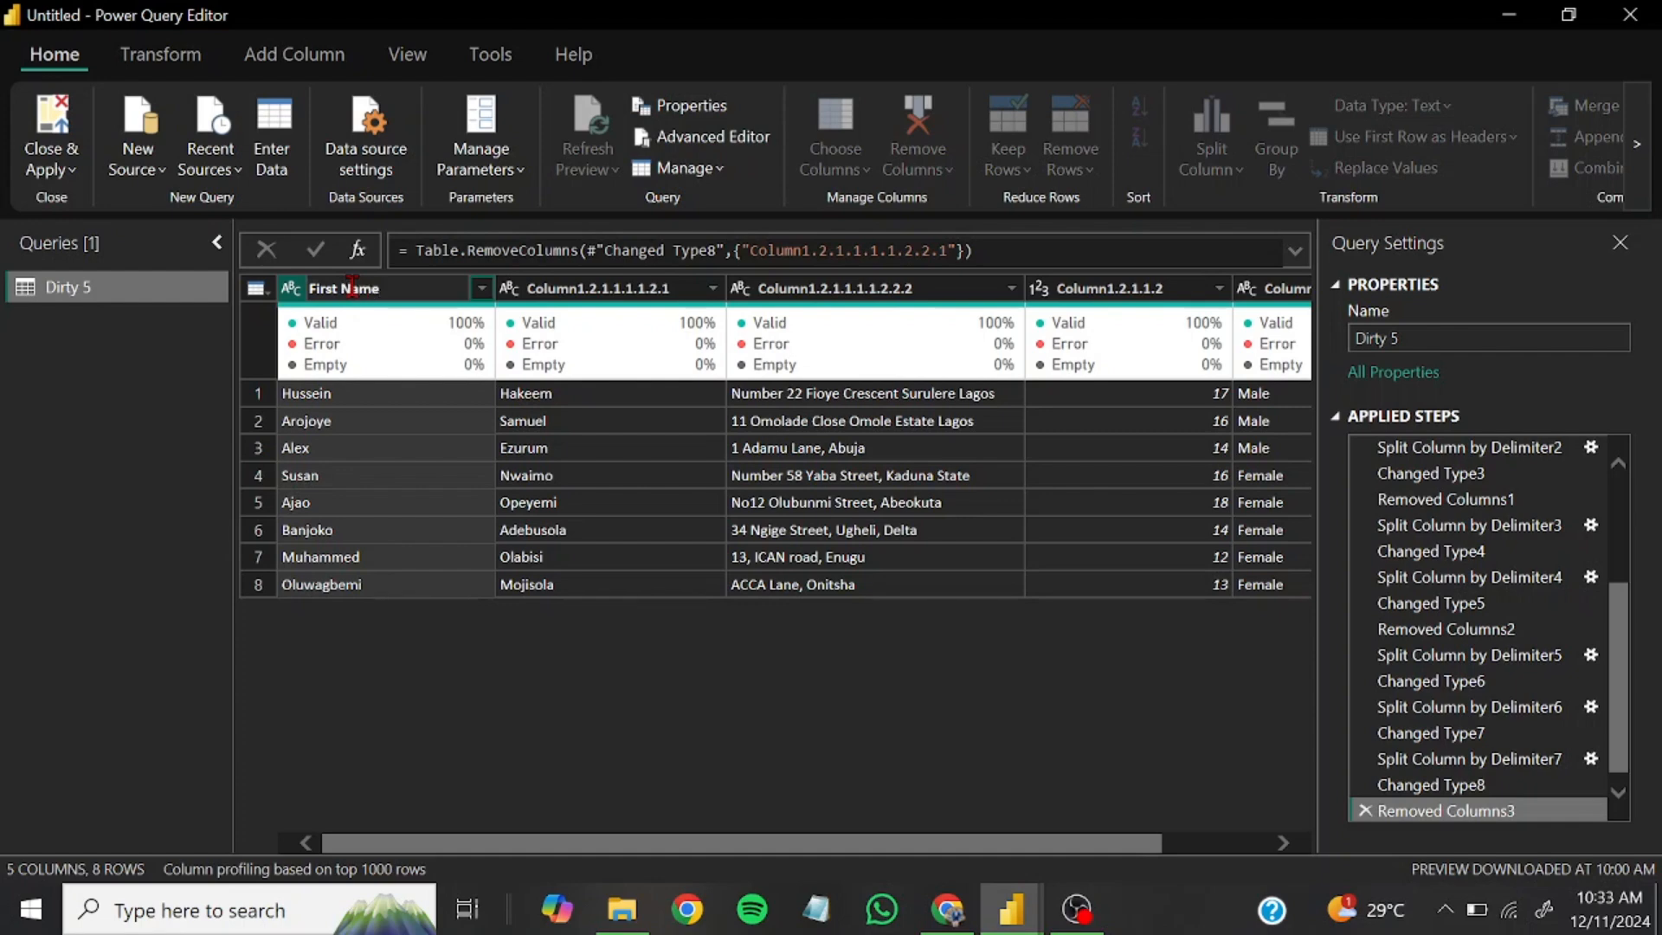
key("Return")
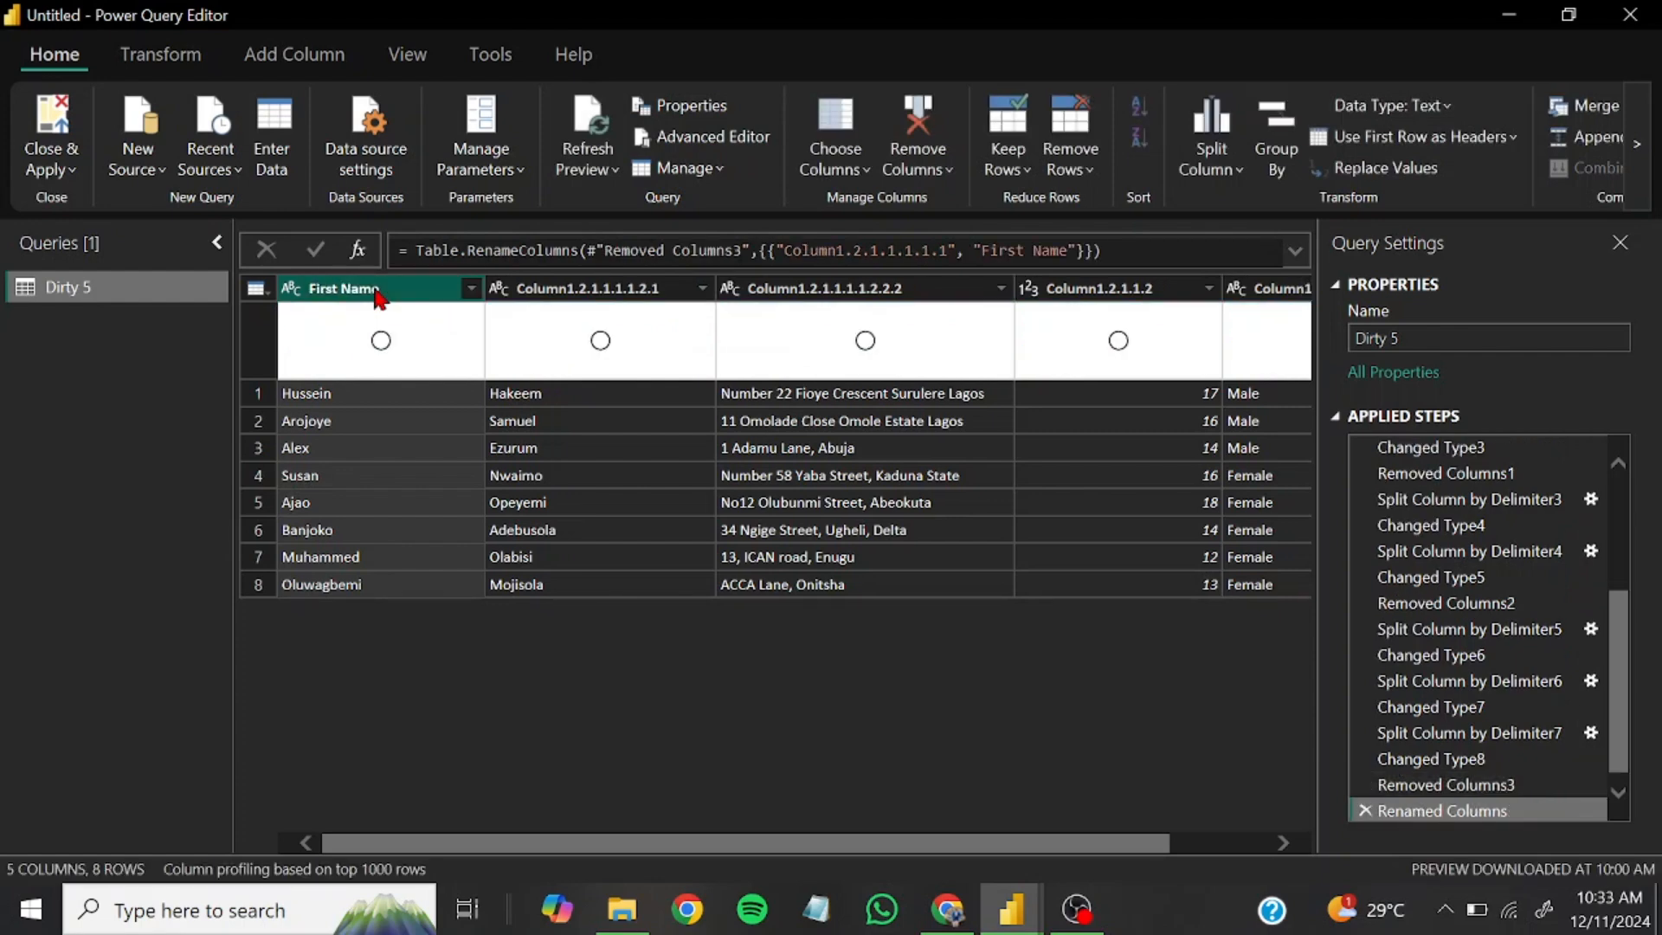
left_click(570, 297)
double_click(570, 294)
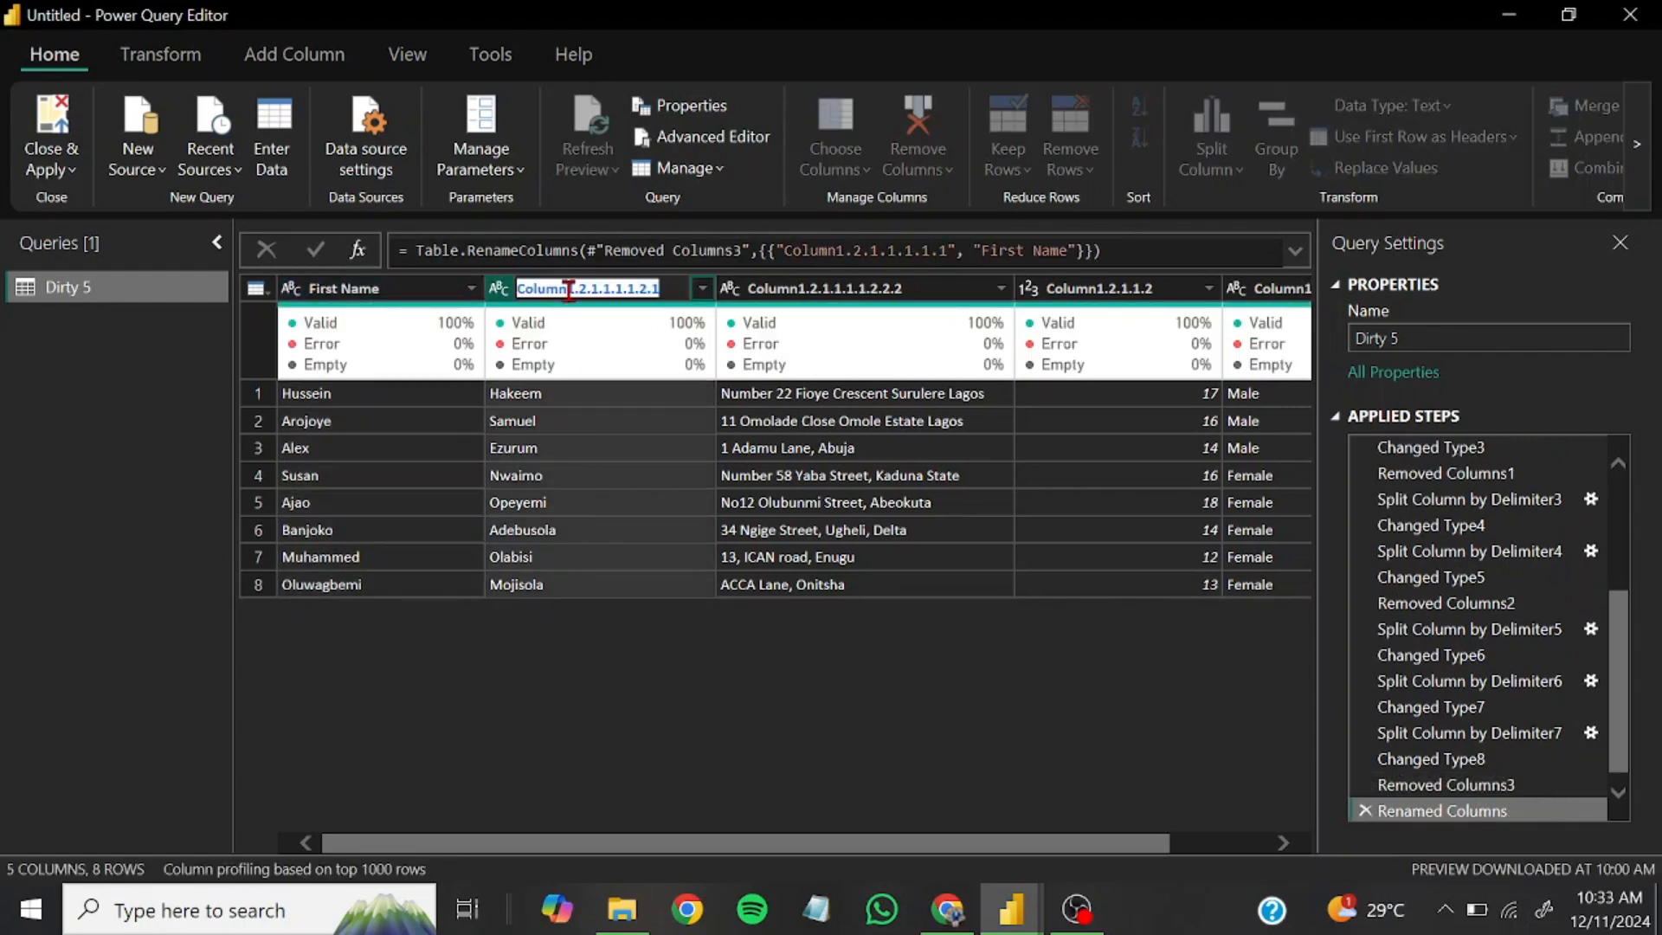
type("Last Name")
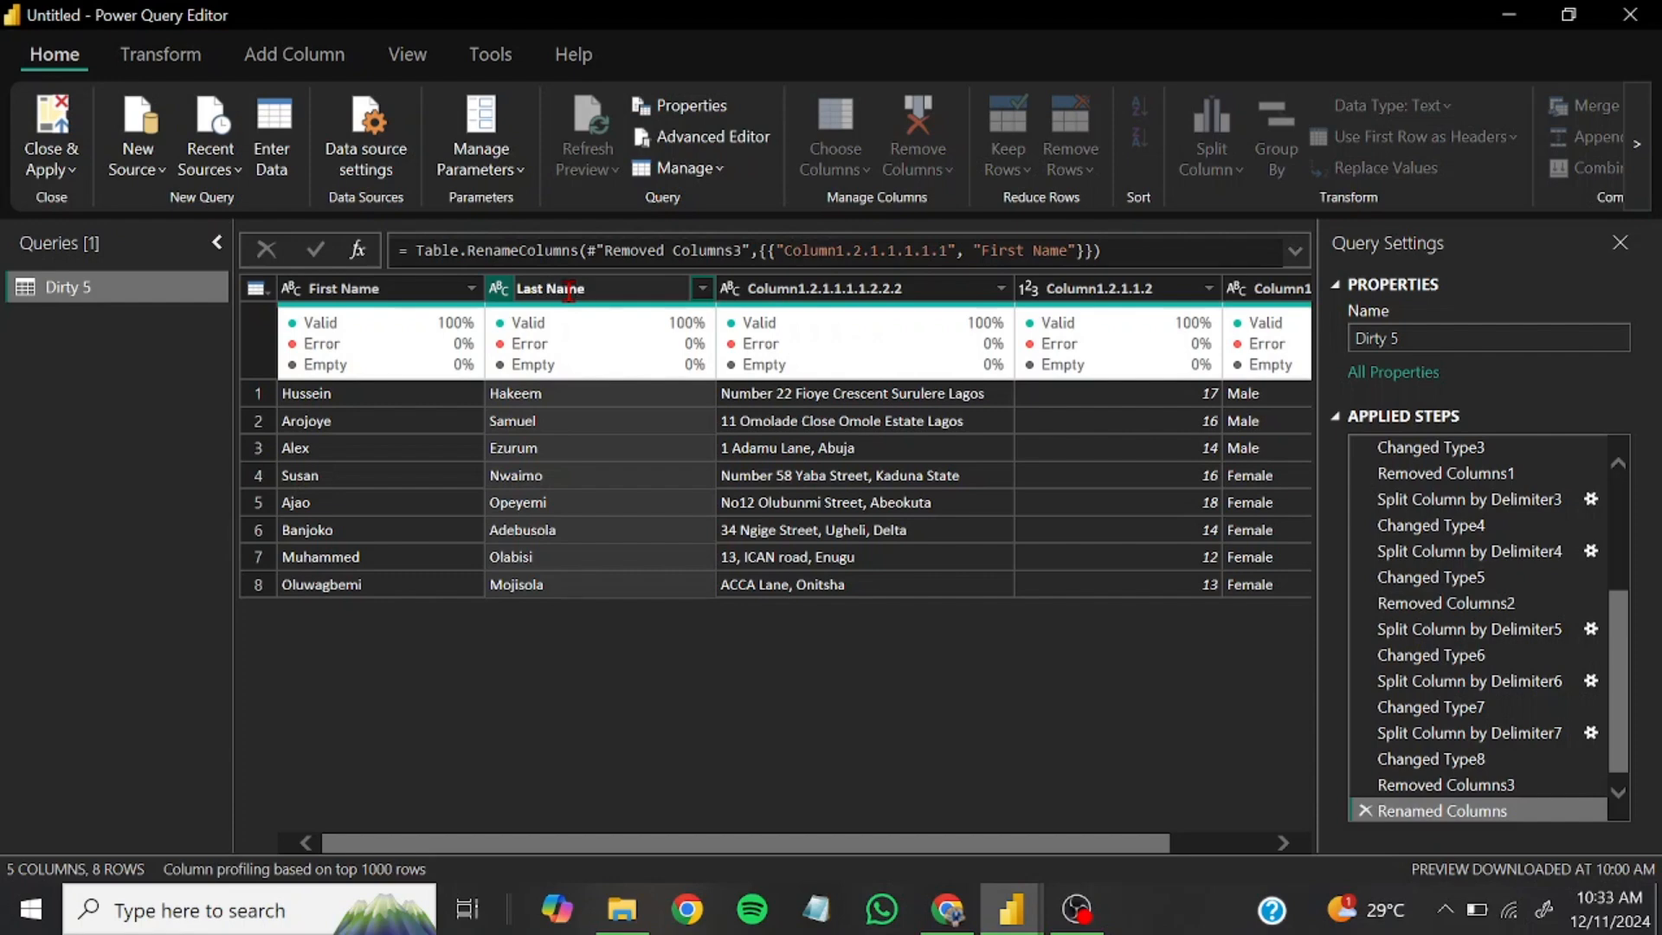
key("Return")
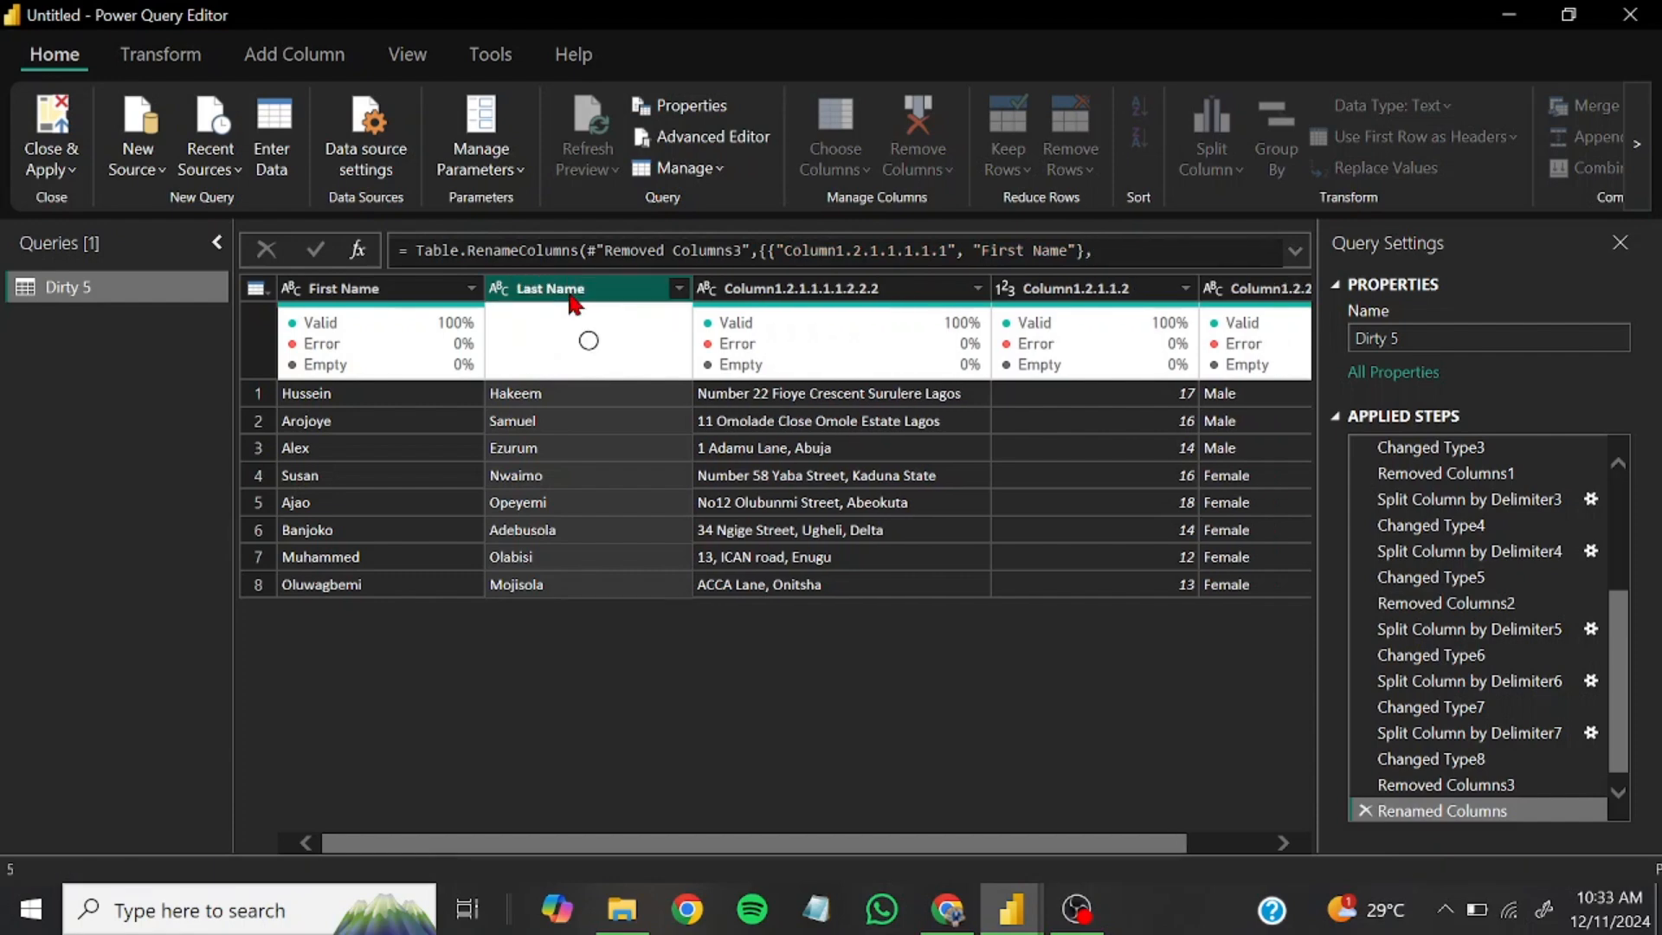
Rename Column1.2.1.1.1.1.2.2.2, which holds the street addresses, to Address
double_click(842, 295)
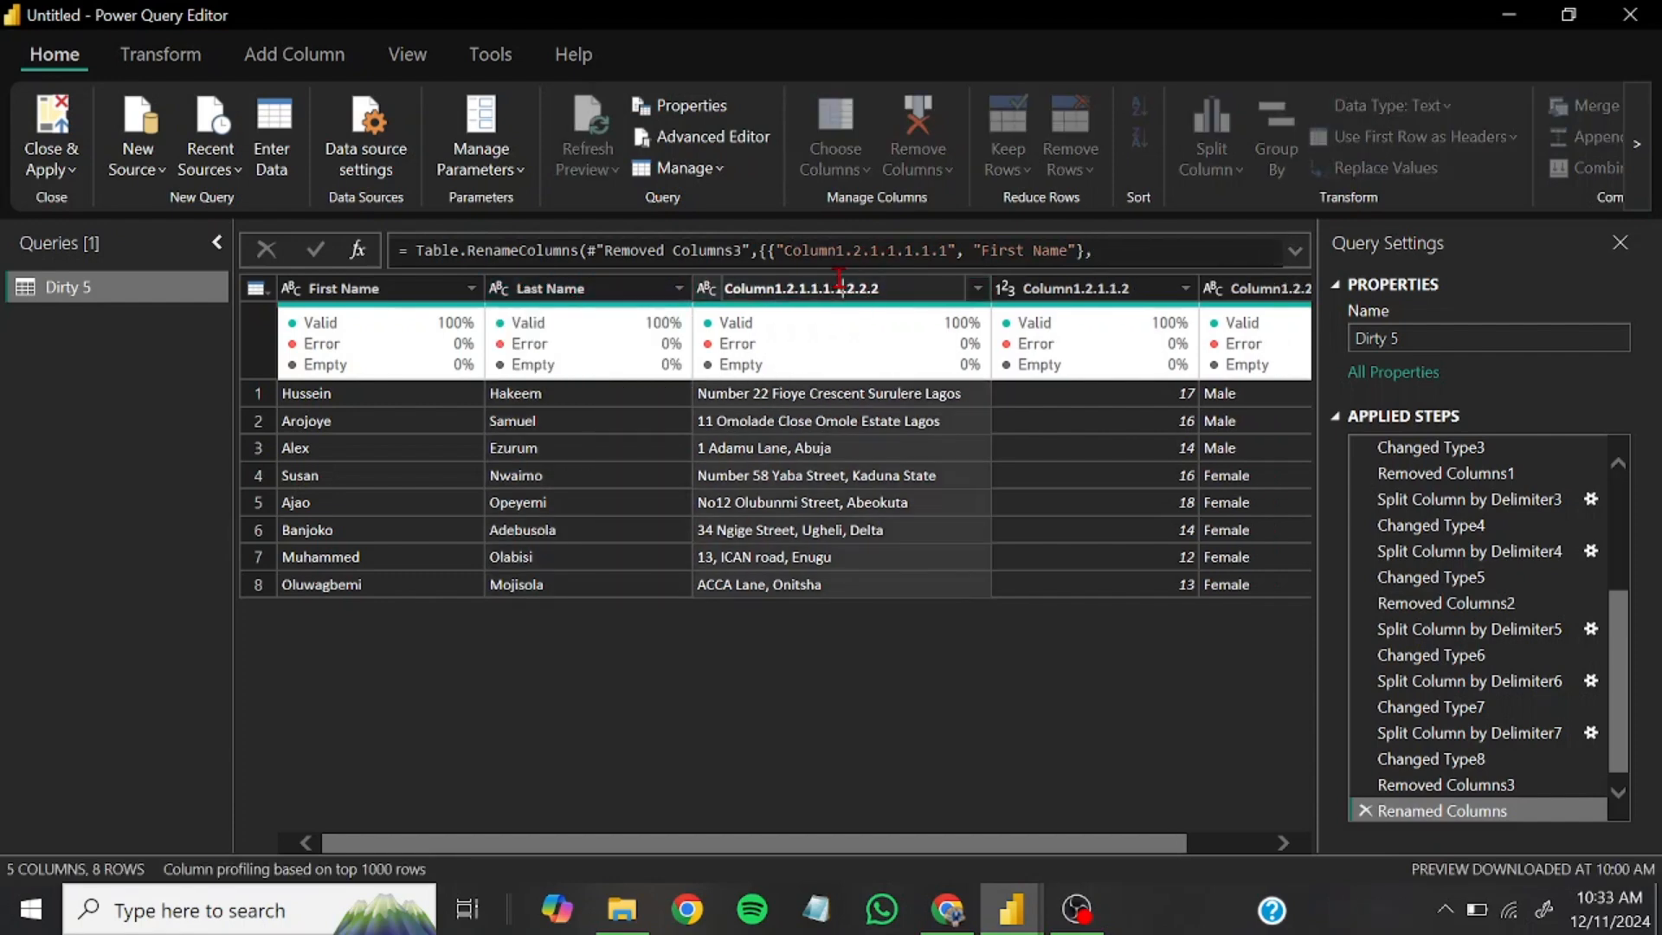
double_click(842, 292)
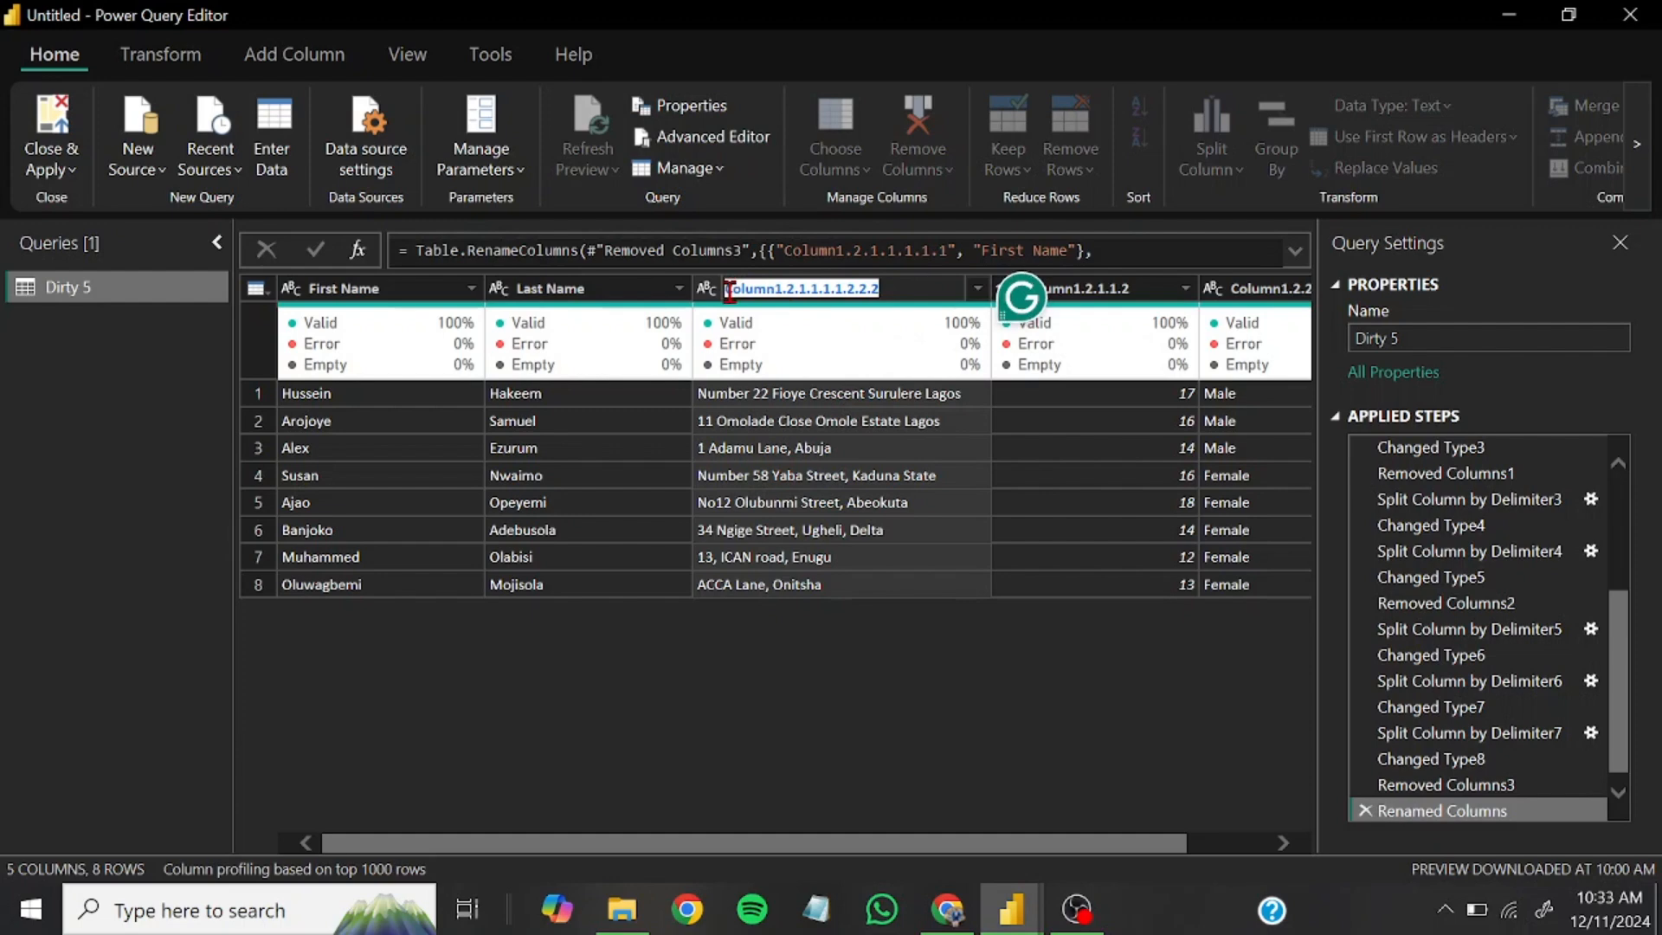
type("Address")
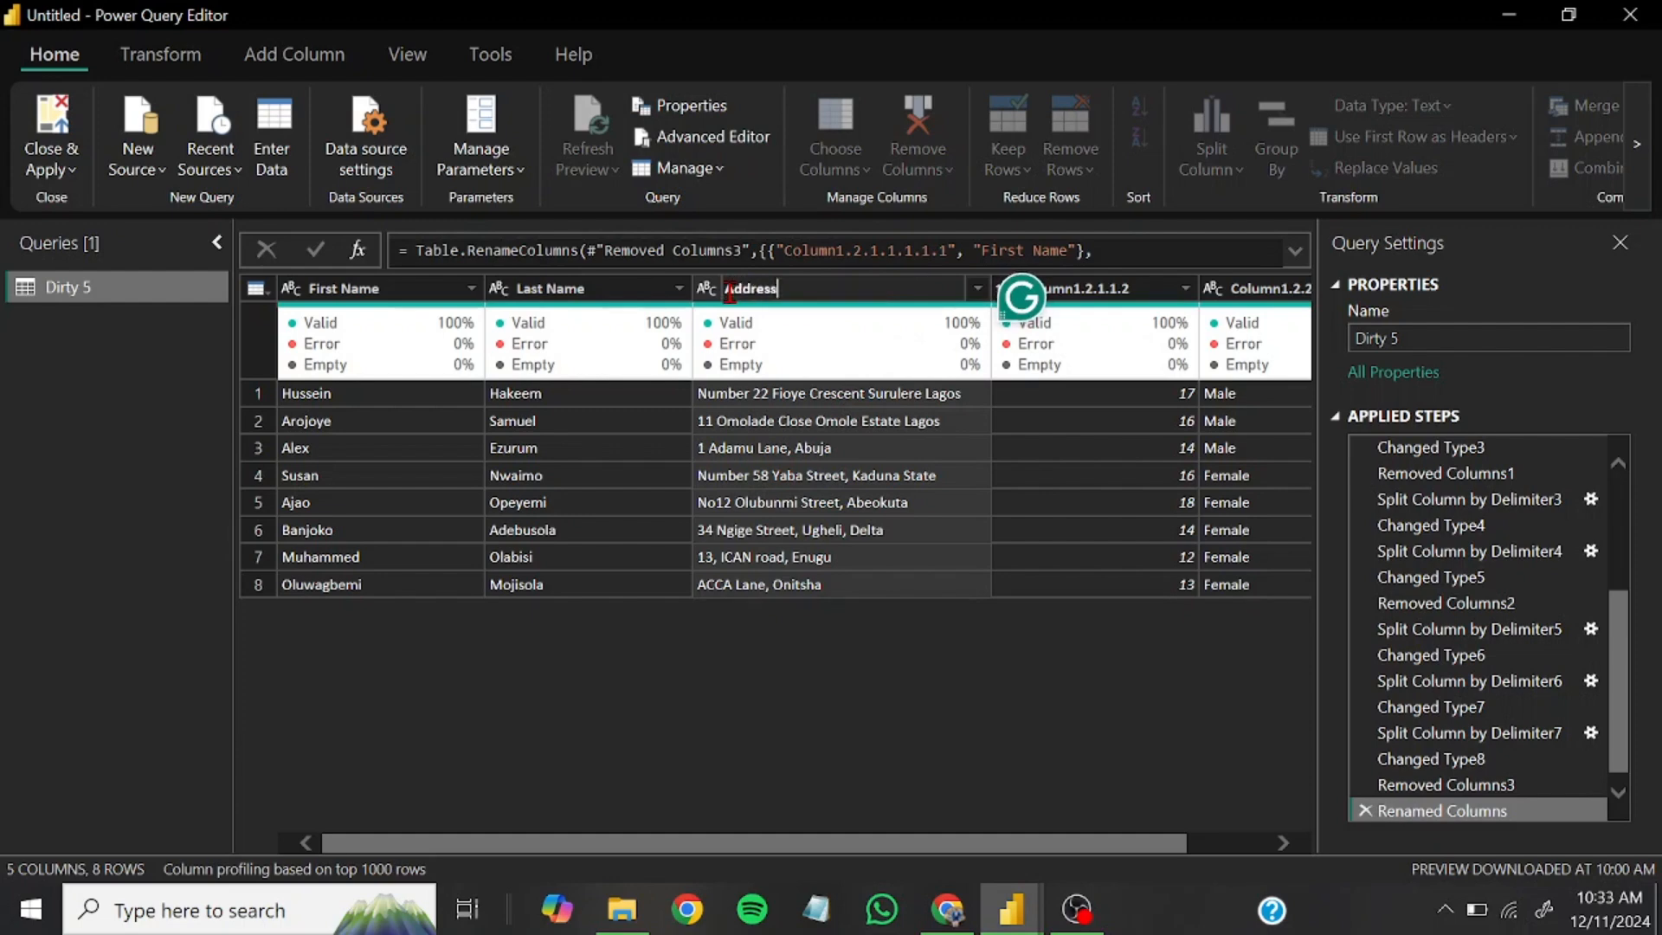
key("Return")
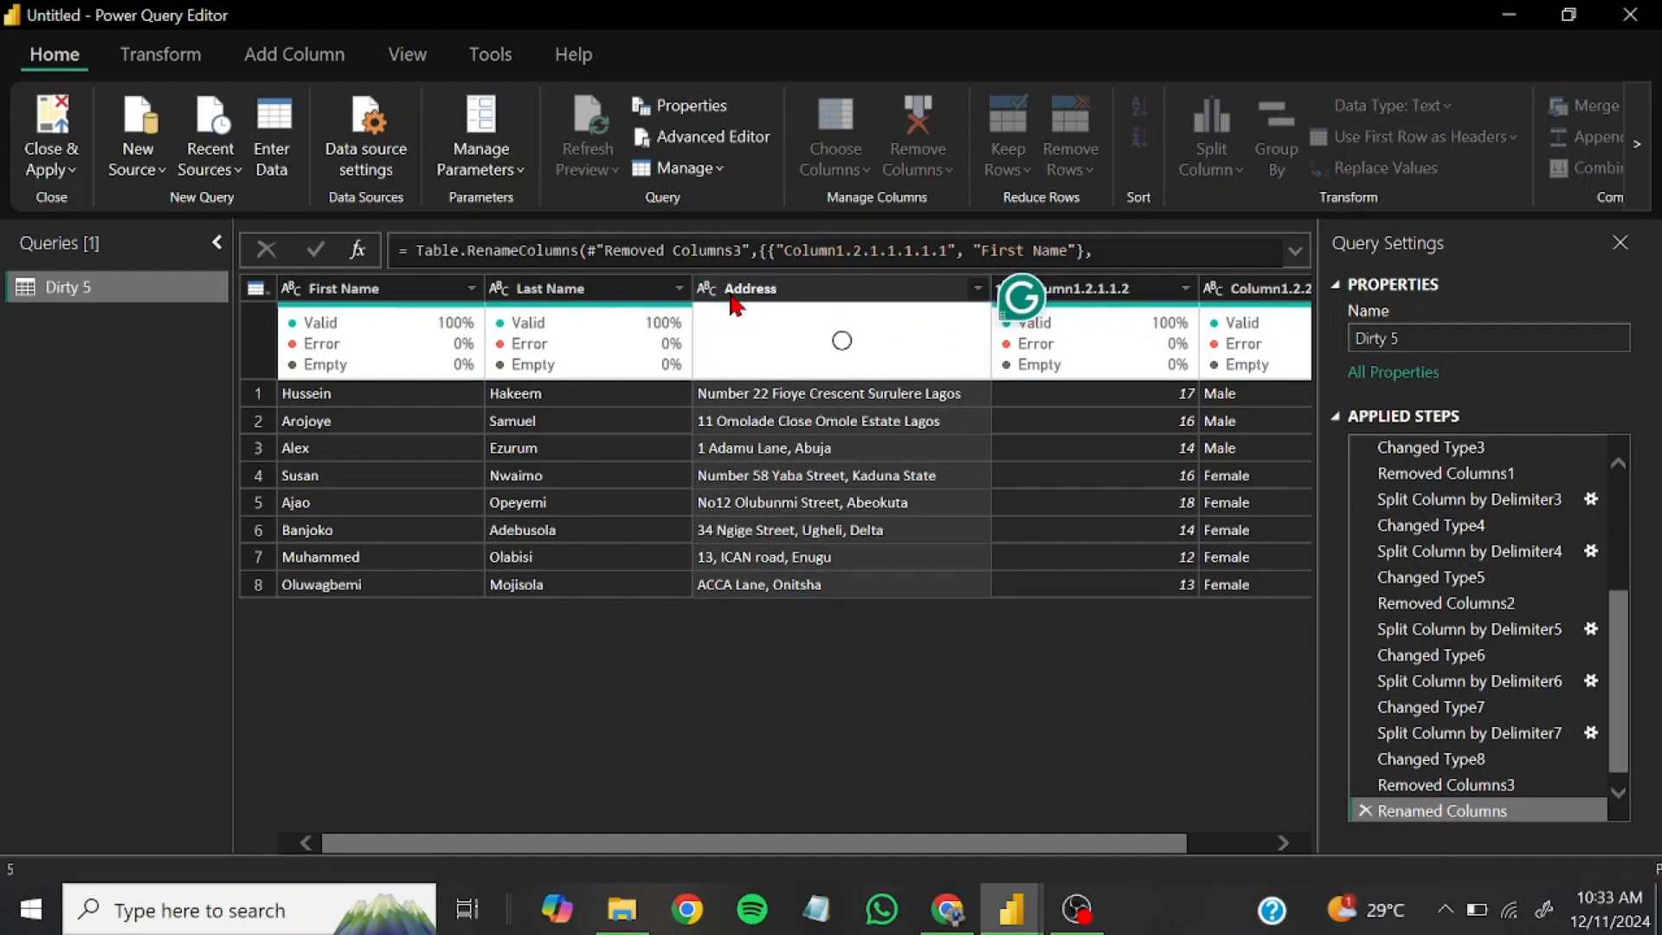
Rename the numeric Column1.2.1.1.2 to Age and the Male/Female Column1.2.2 to Gender
left_click_drag(887, 843, 969, 843)
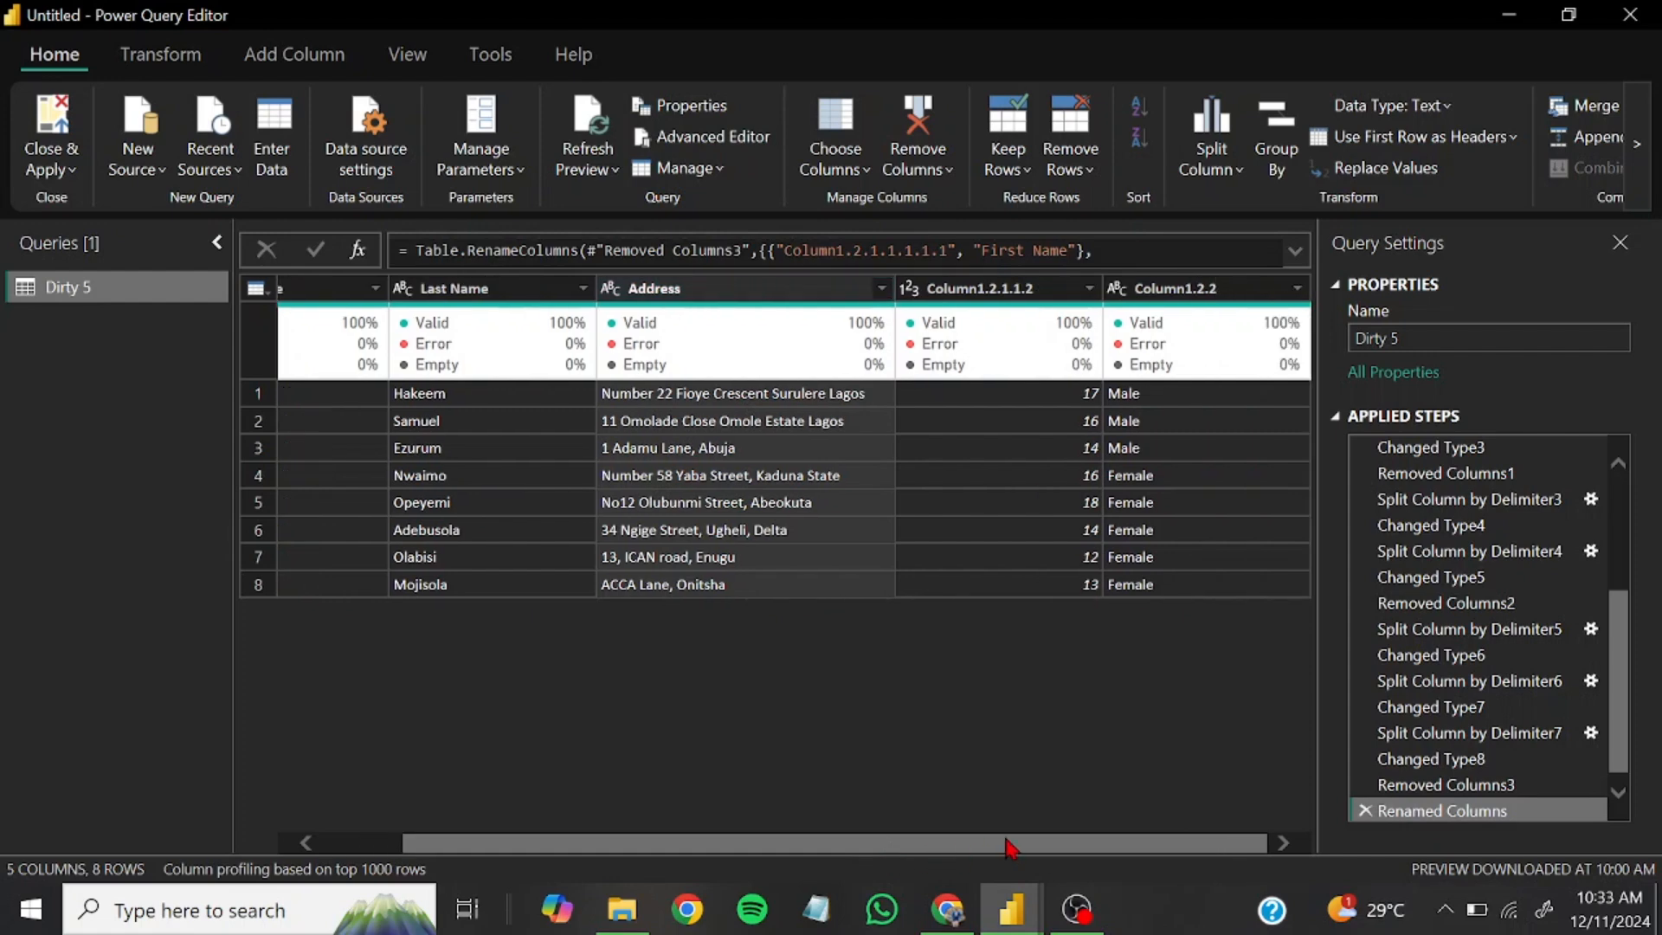
double_click(1006, 288)
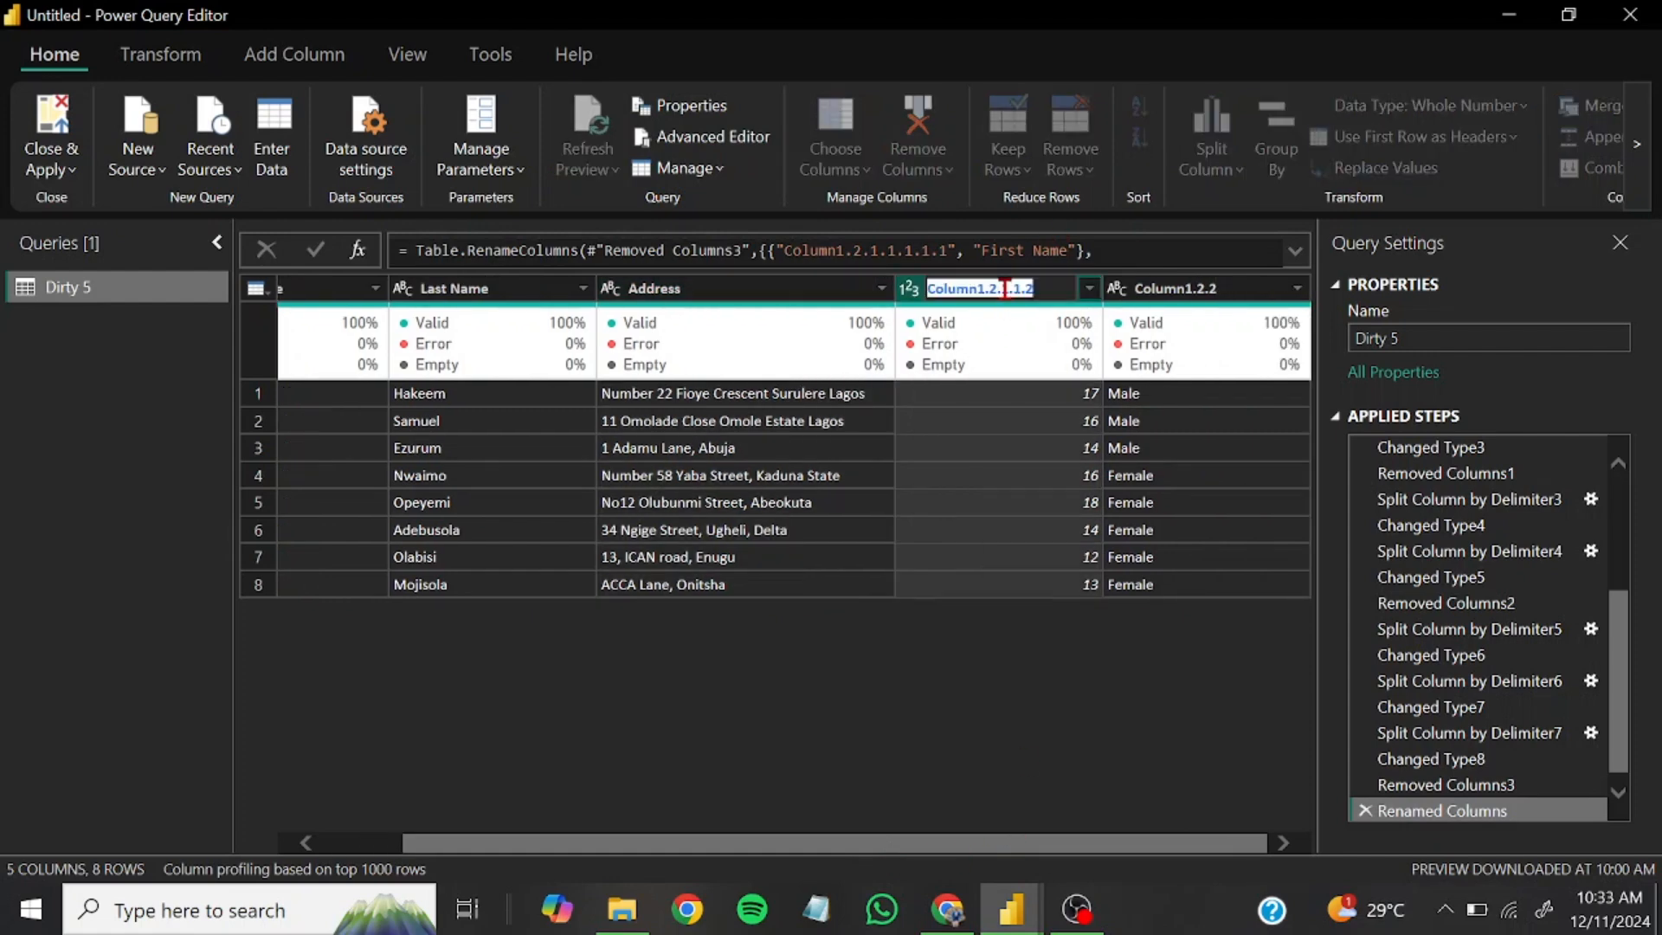
type("Age")
key("Return")
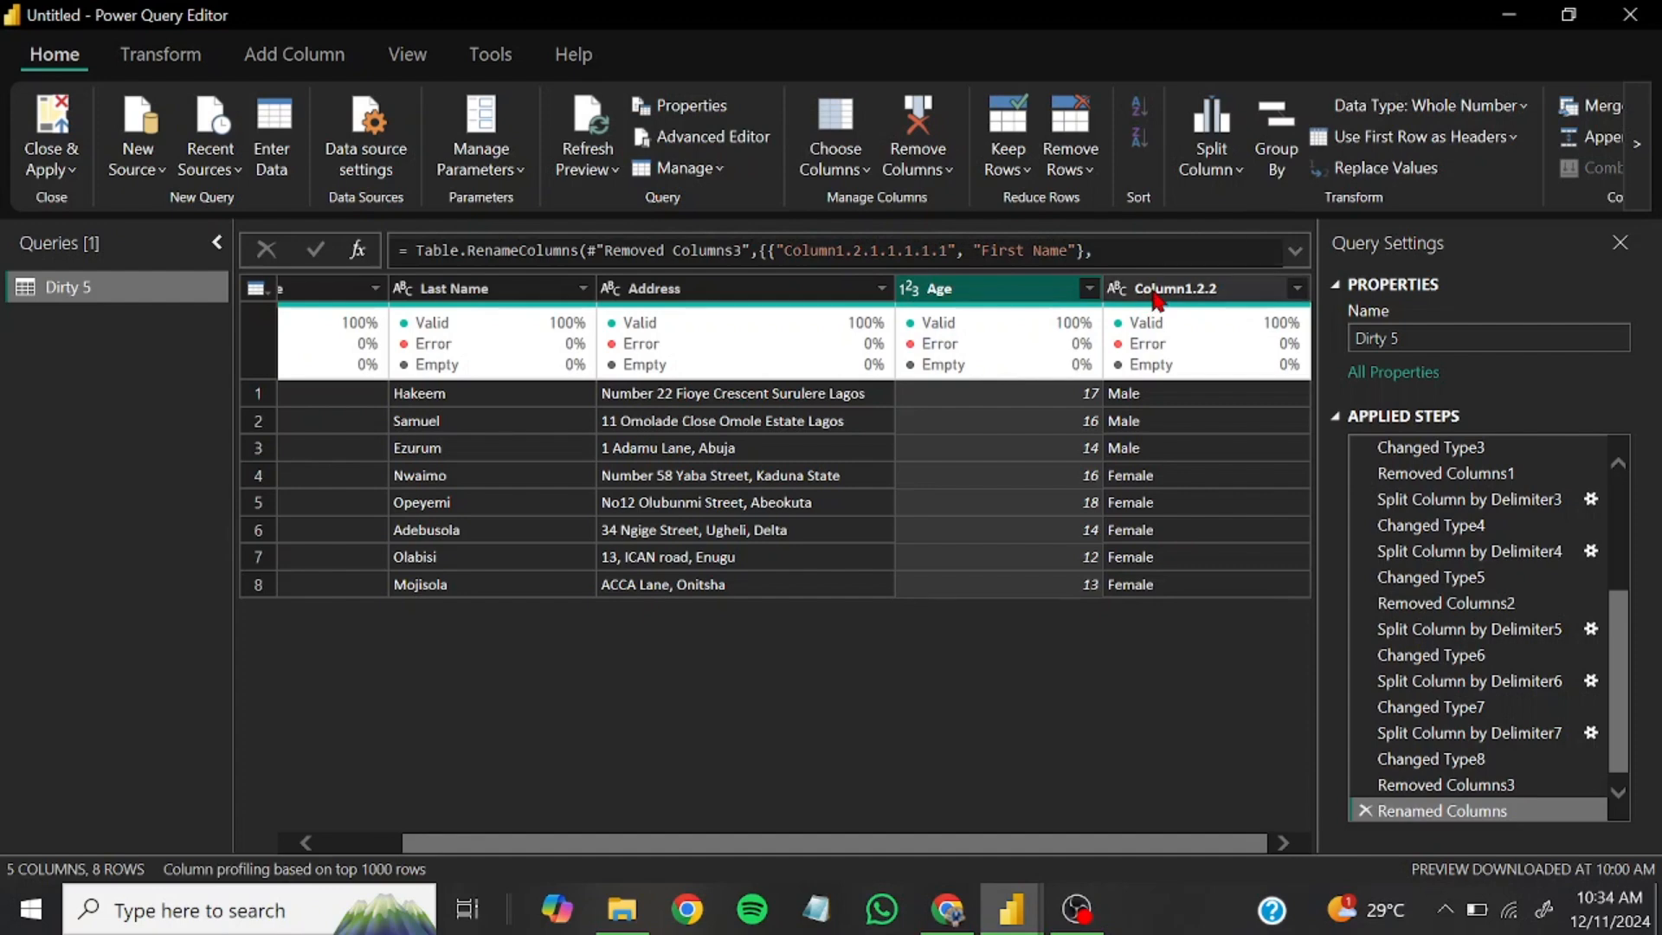
double_click(1156, 291)
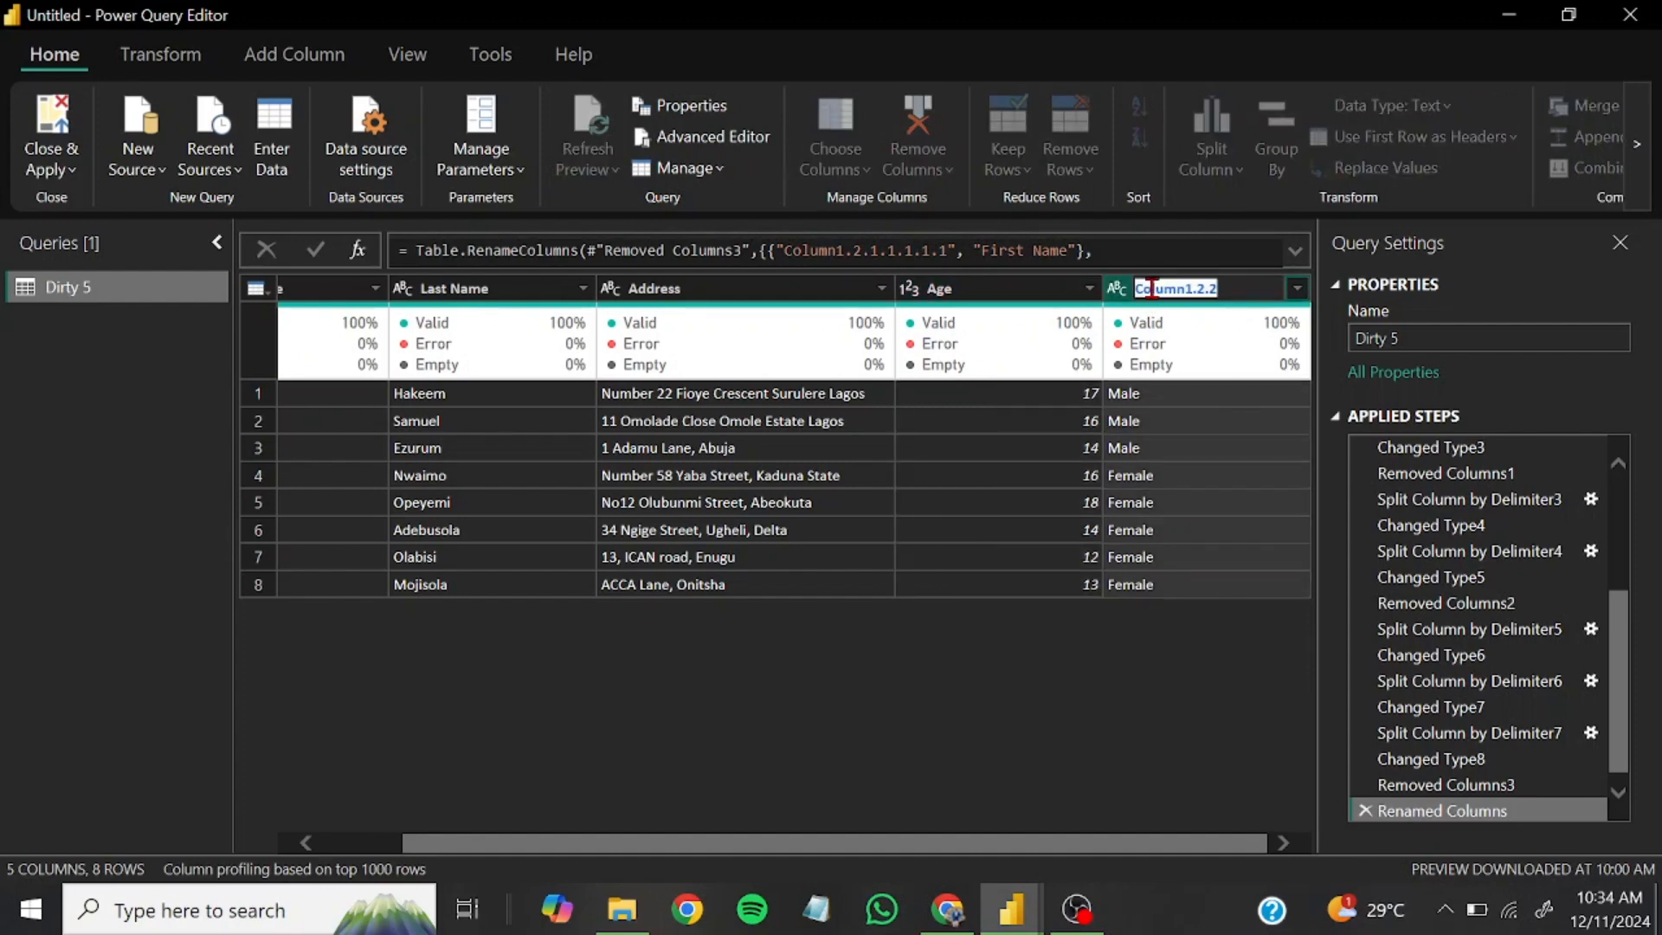
type("Gender")
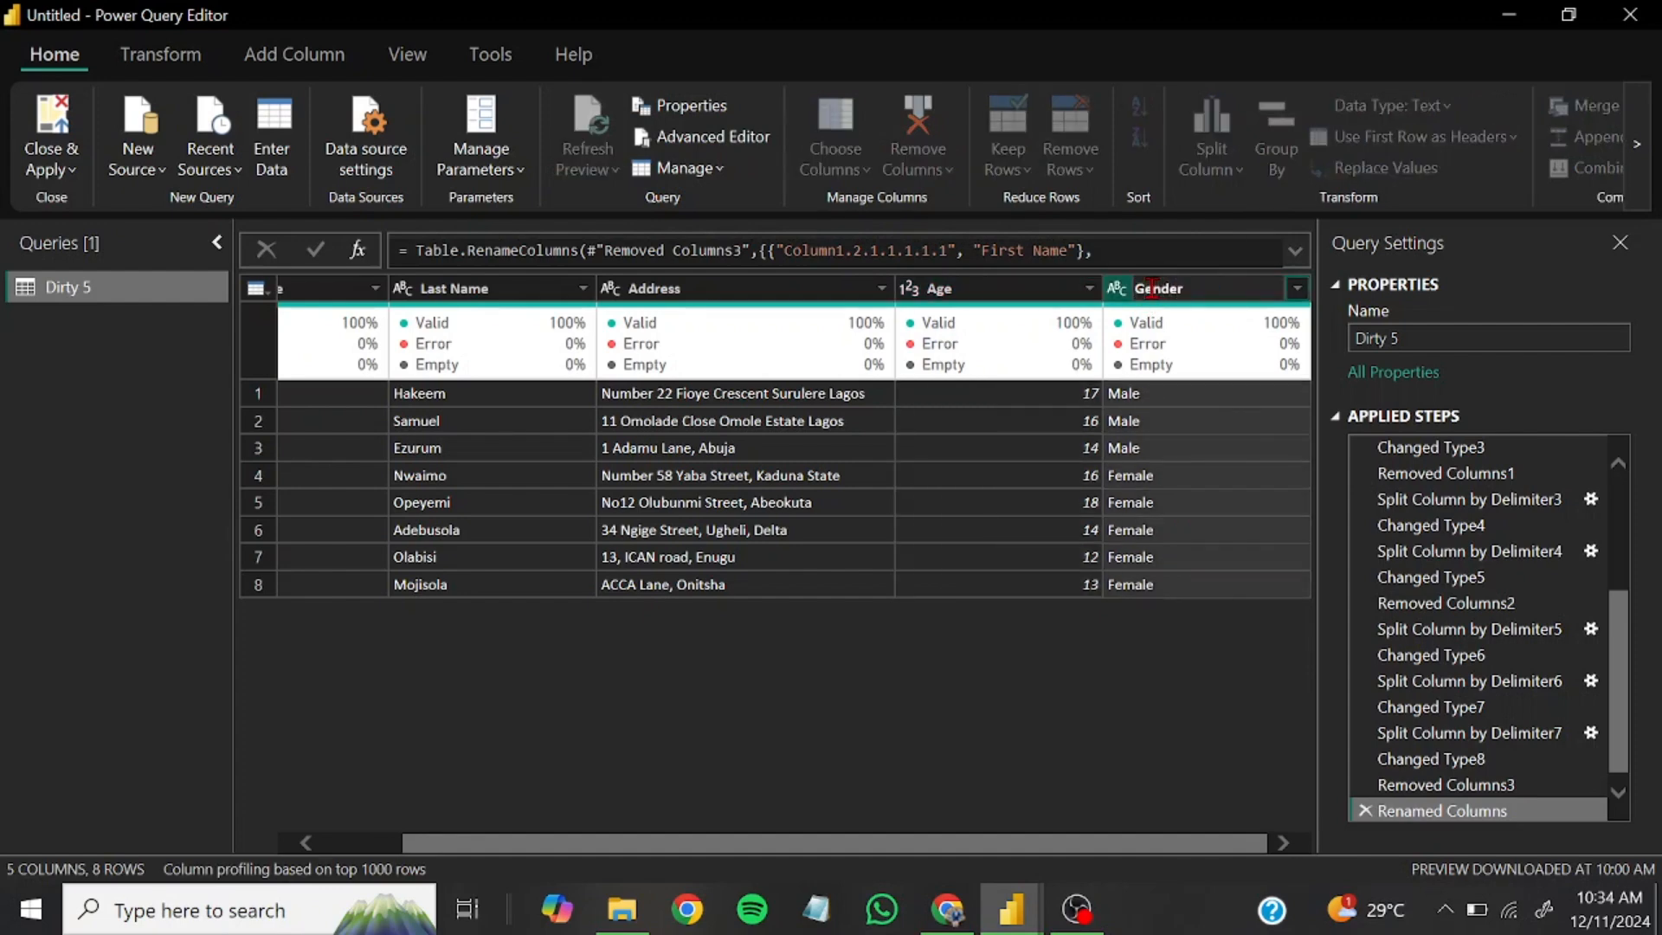
key("Return")
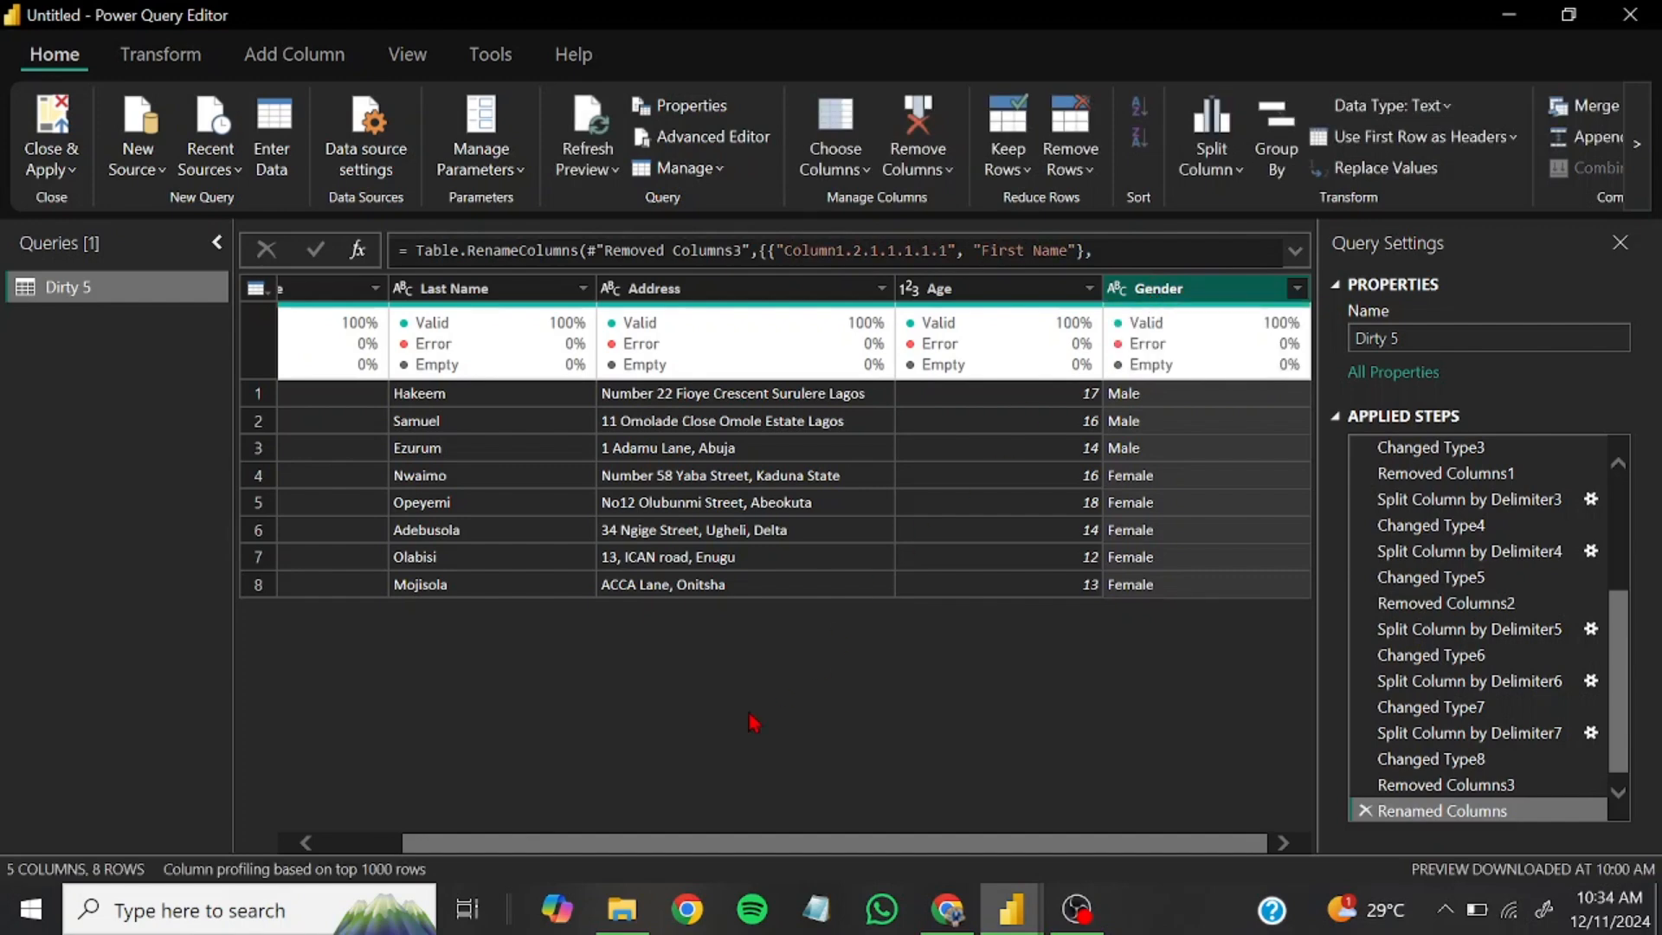
Check the cleaned columns and the list of applied steps, and rename the query to Clean Data
left_click_drag(644, 852, 511, 847)
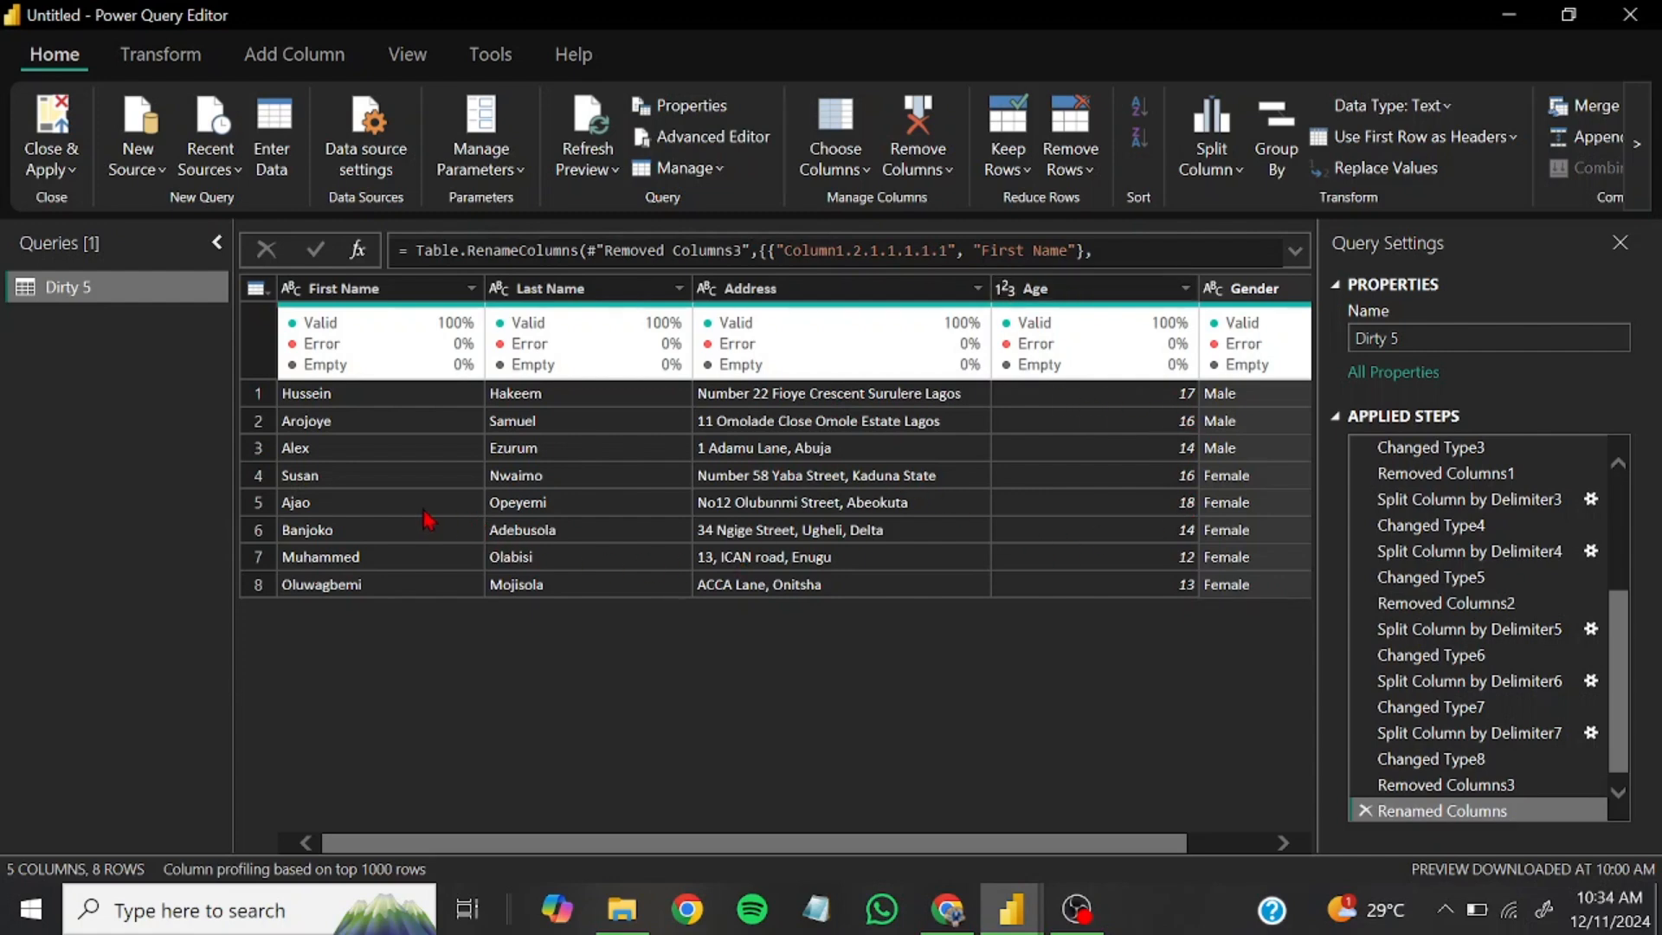
left_click_drag(892, 844, 1124, 852)
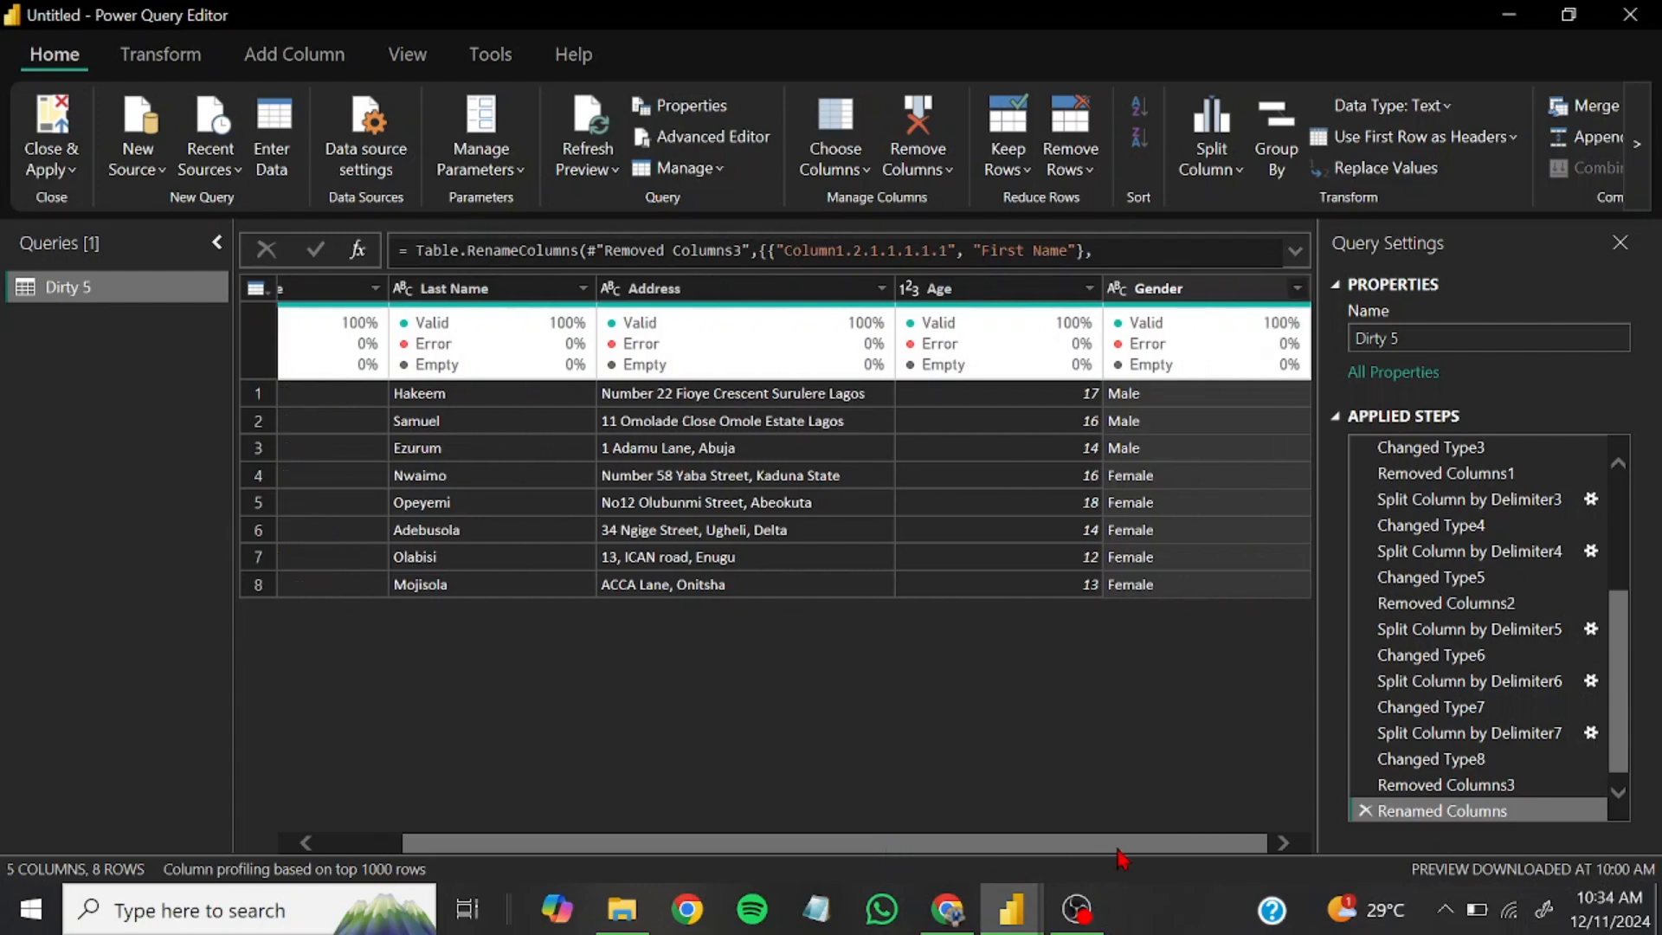
scroll(1472, 498, "down", 1)
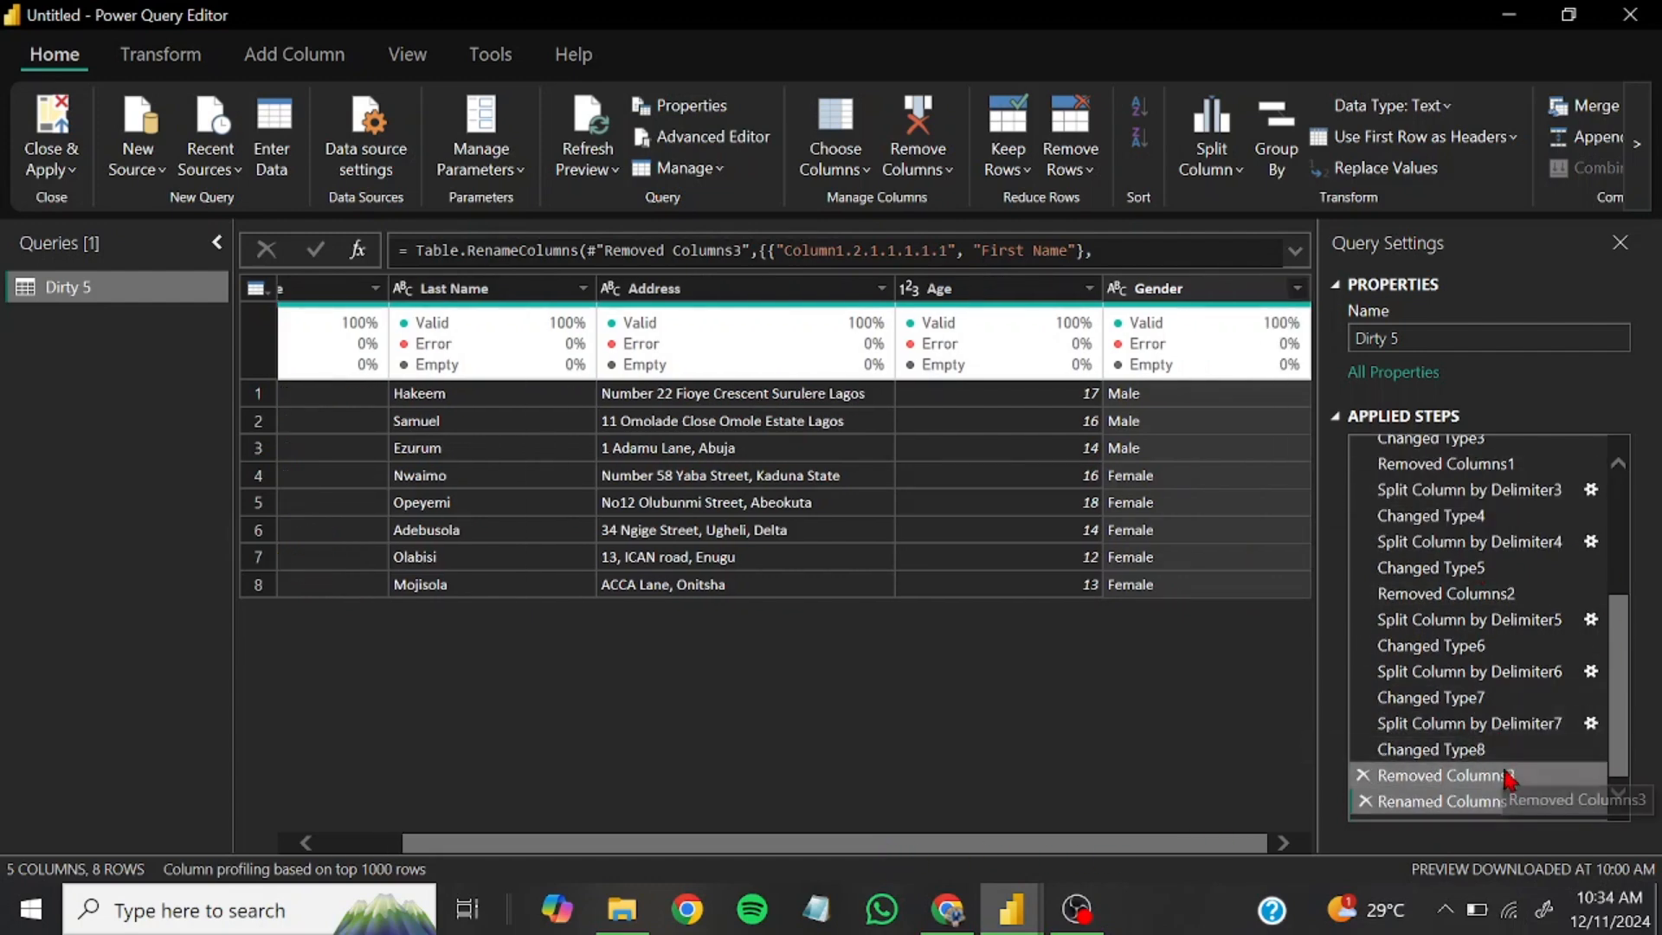
scroll(1506, 753, "up", 6)
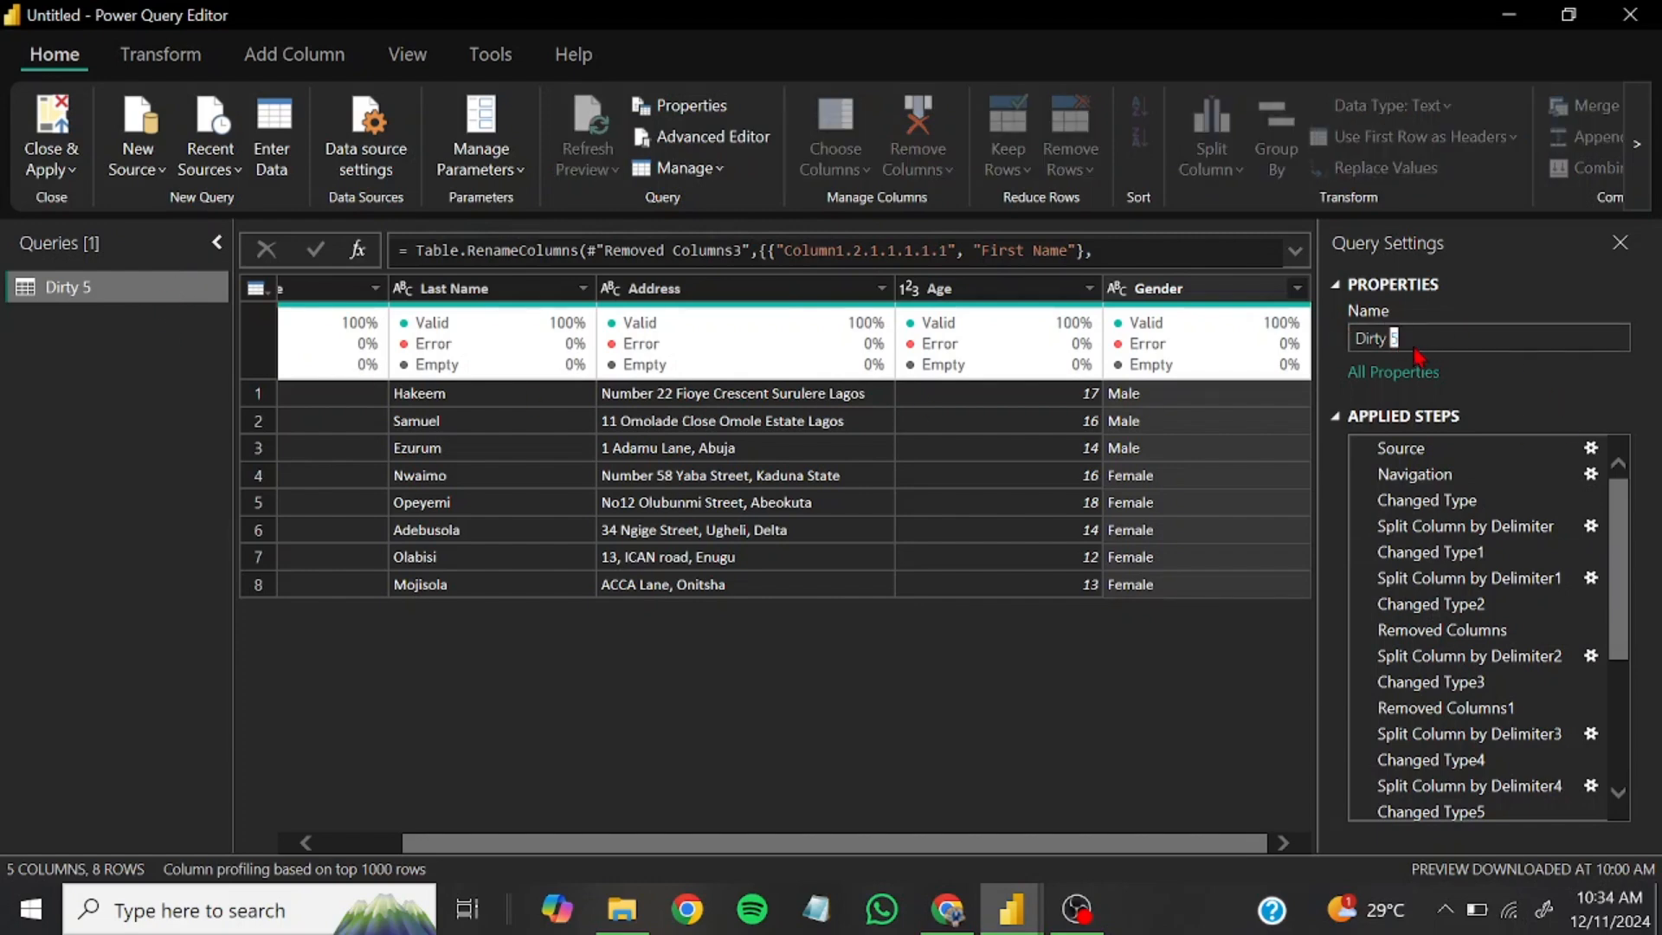
double_click(1372, 339)
type("Clean Data")
key("Return")
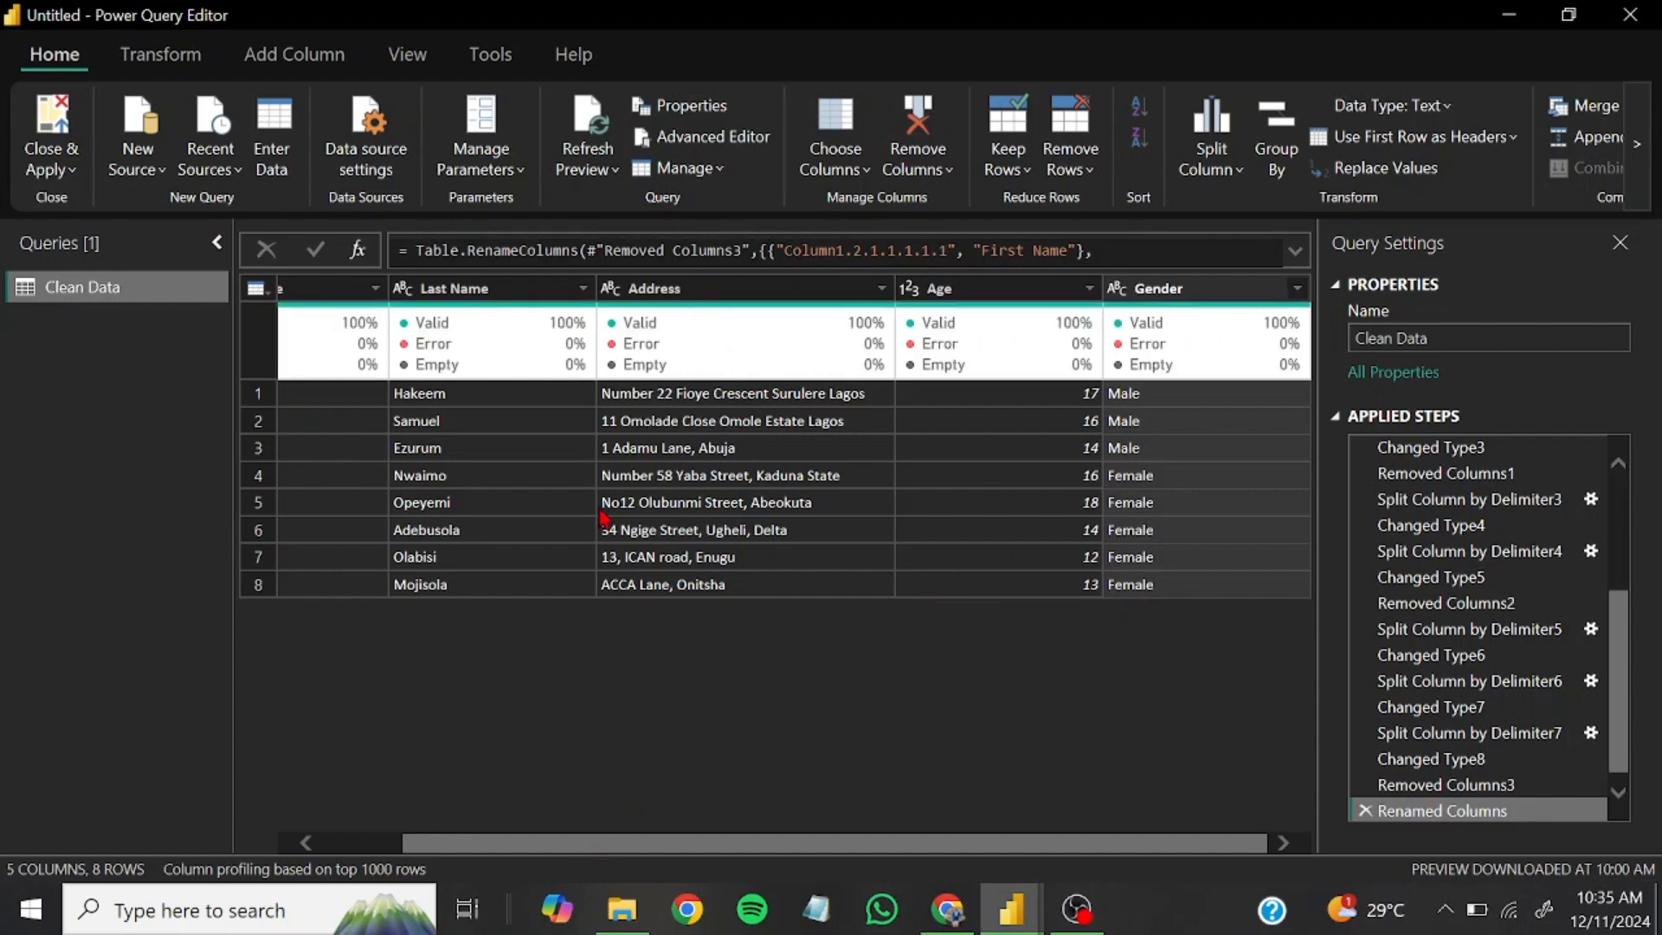
Apply the pending query changes and close the Power Query Editor to load the table into the report
left_click_drag(529, 844, 397, 844)
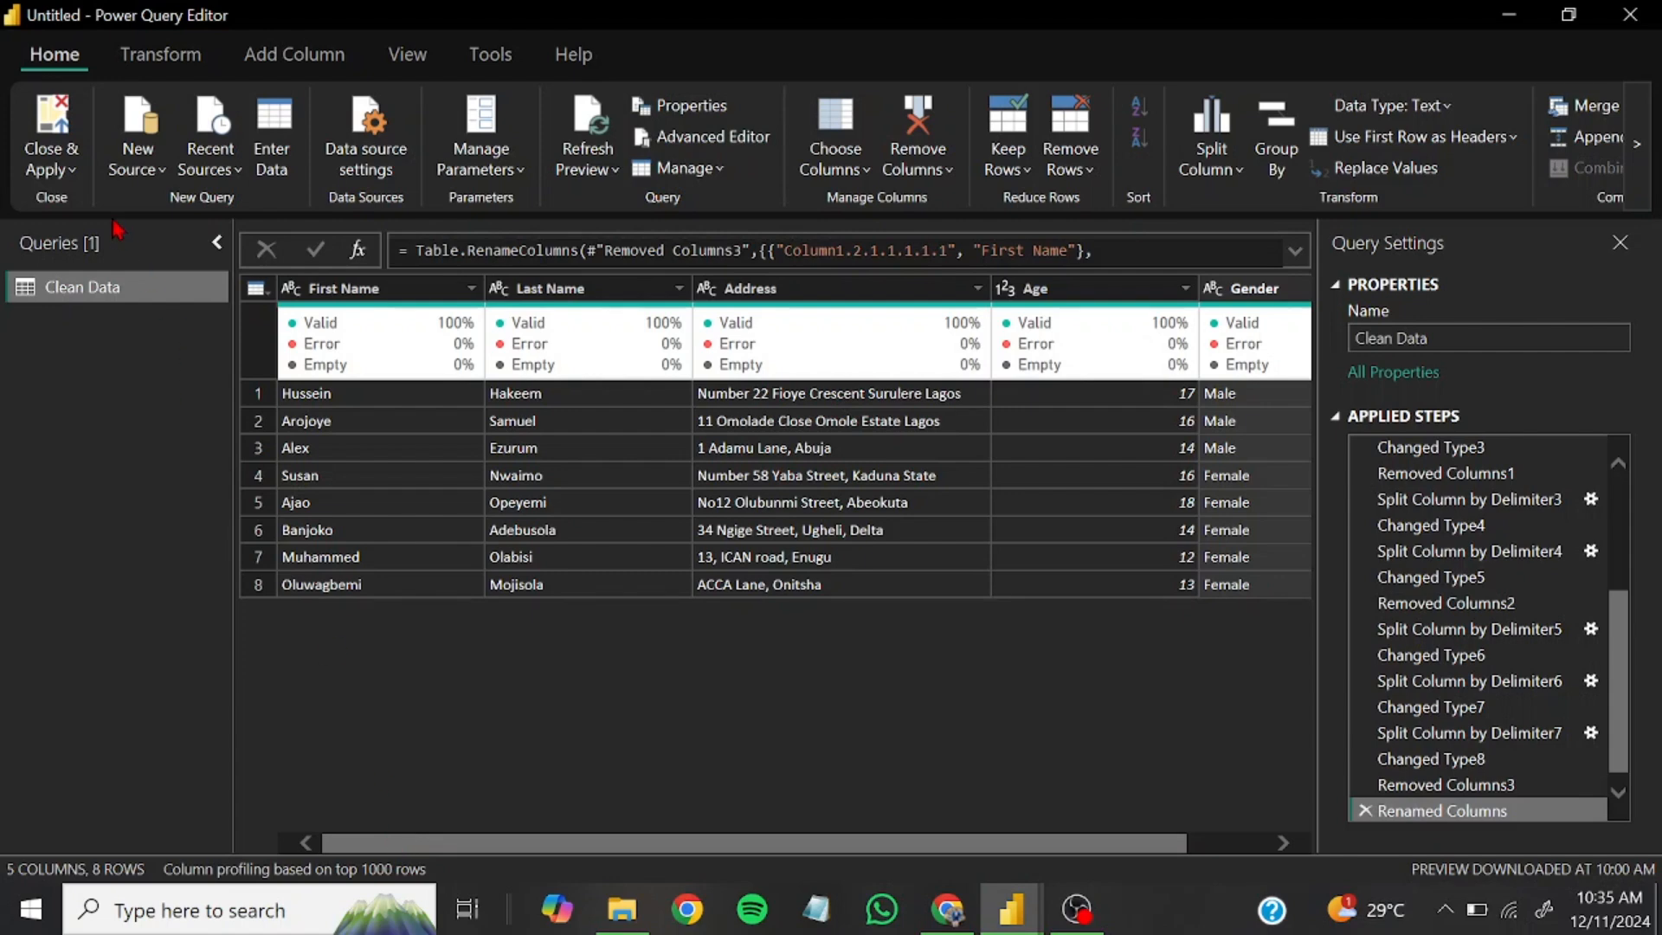
left_click(57, 170)
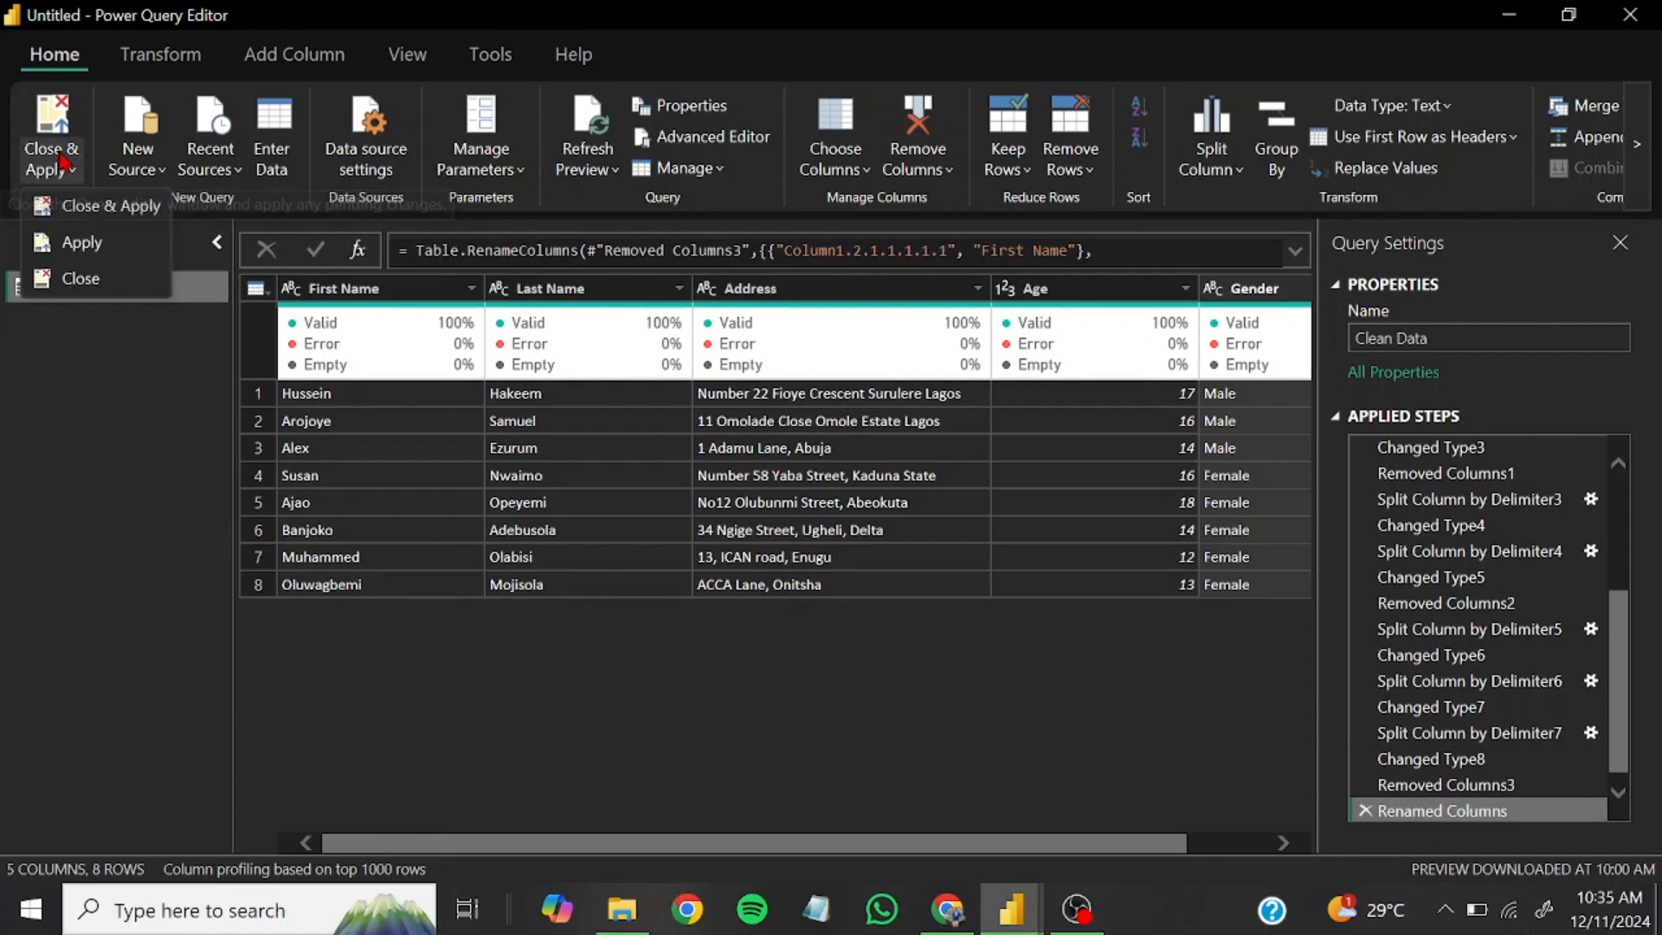
left_click(85, 213)
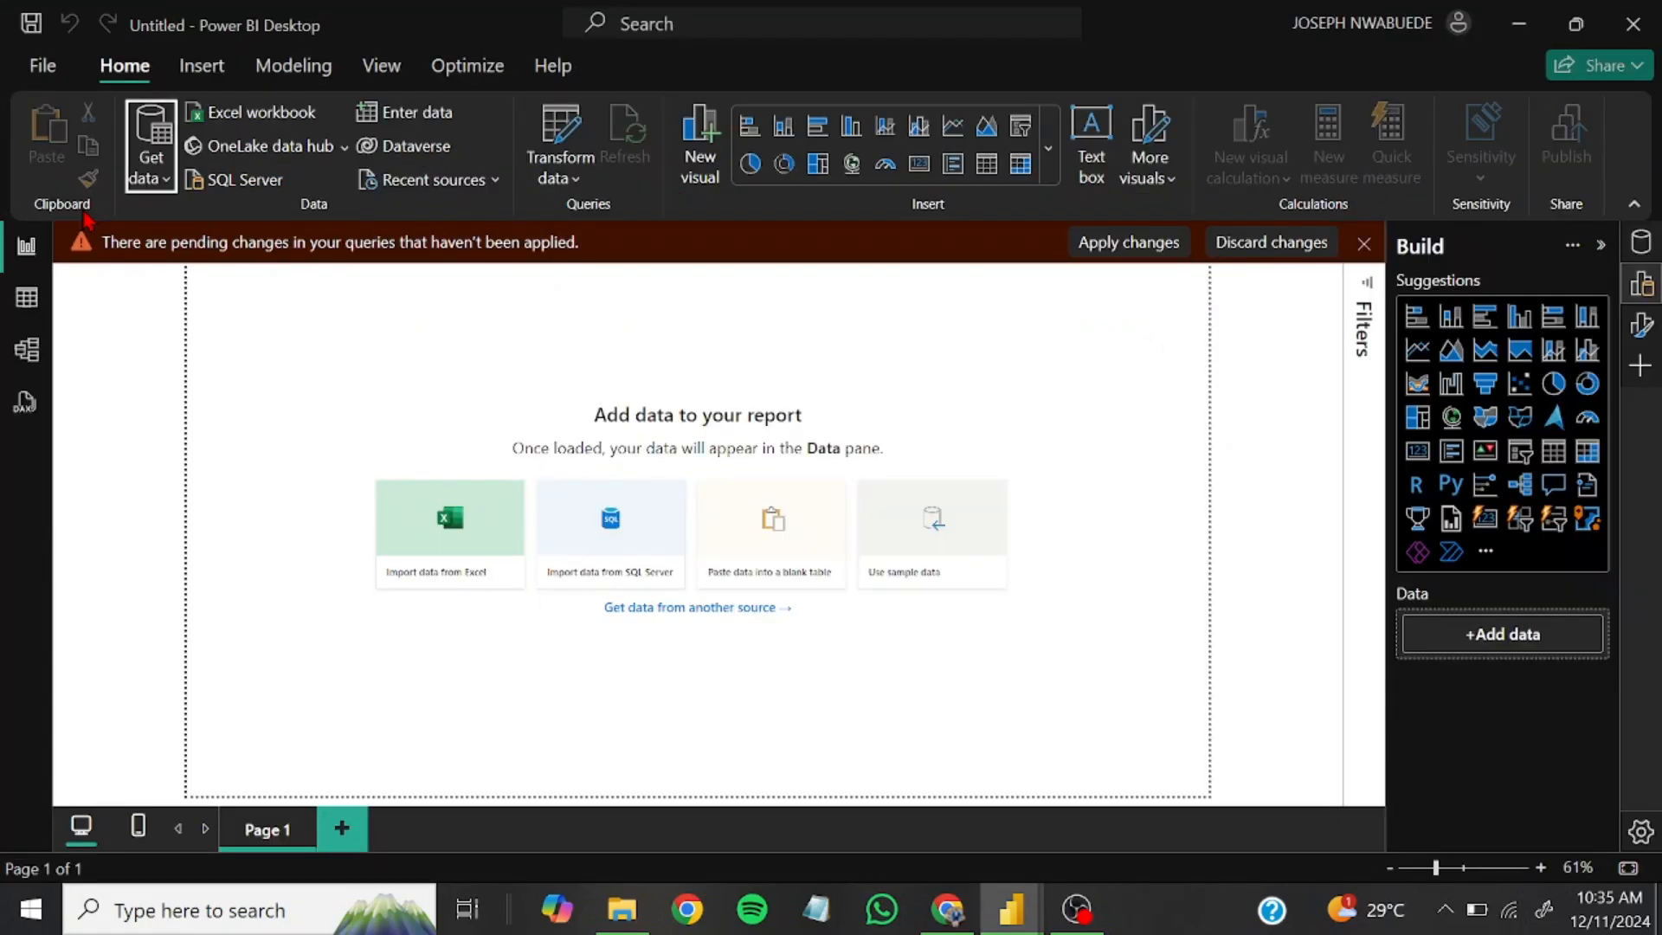